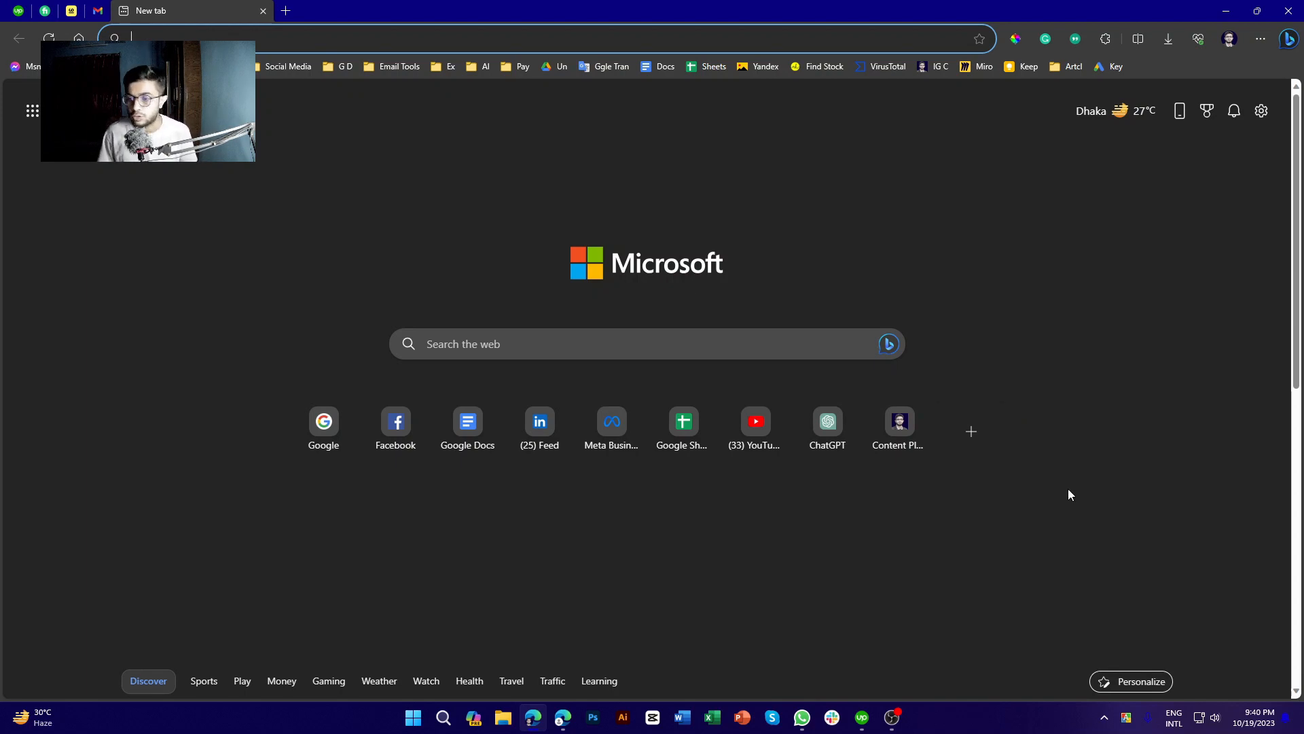
Open the Meet link from WhatsApp's self-chat in the browser, then close that page
left_click(802, 717)
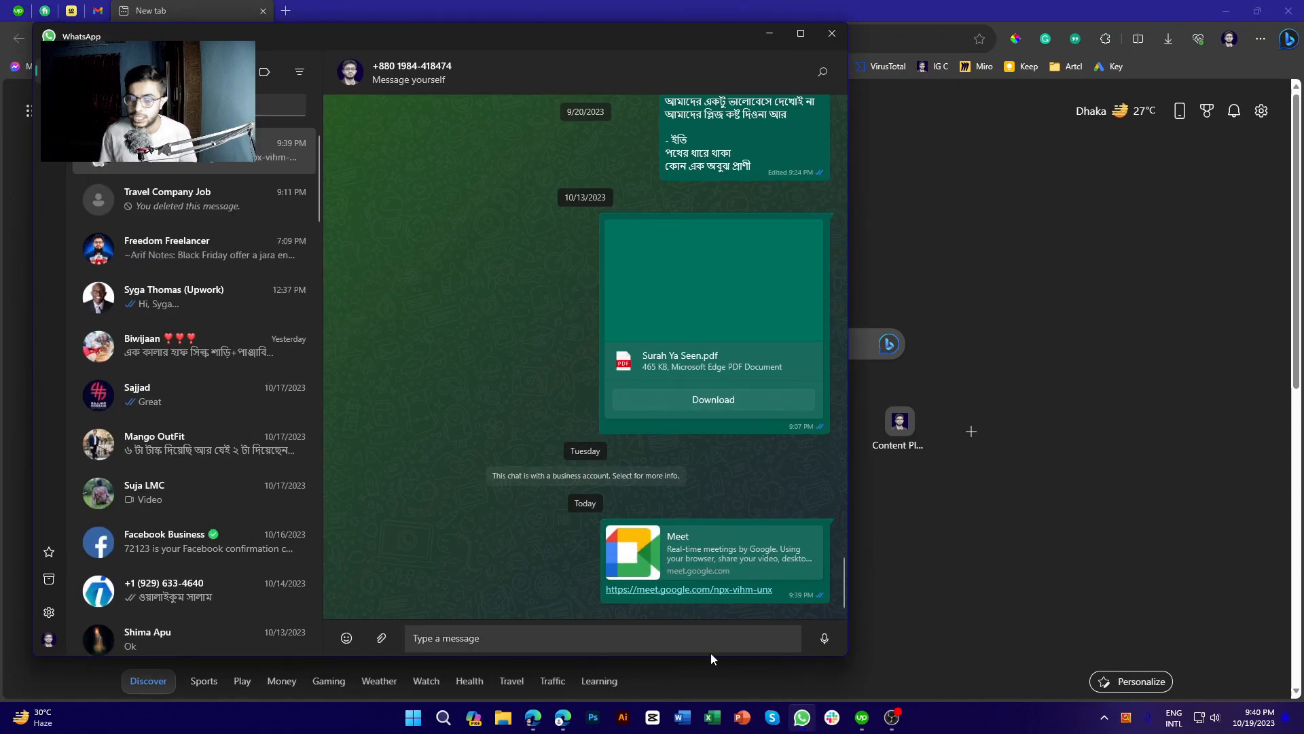
left_click(702, 591)
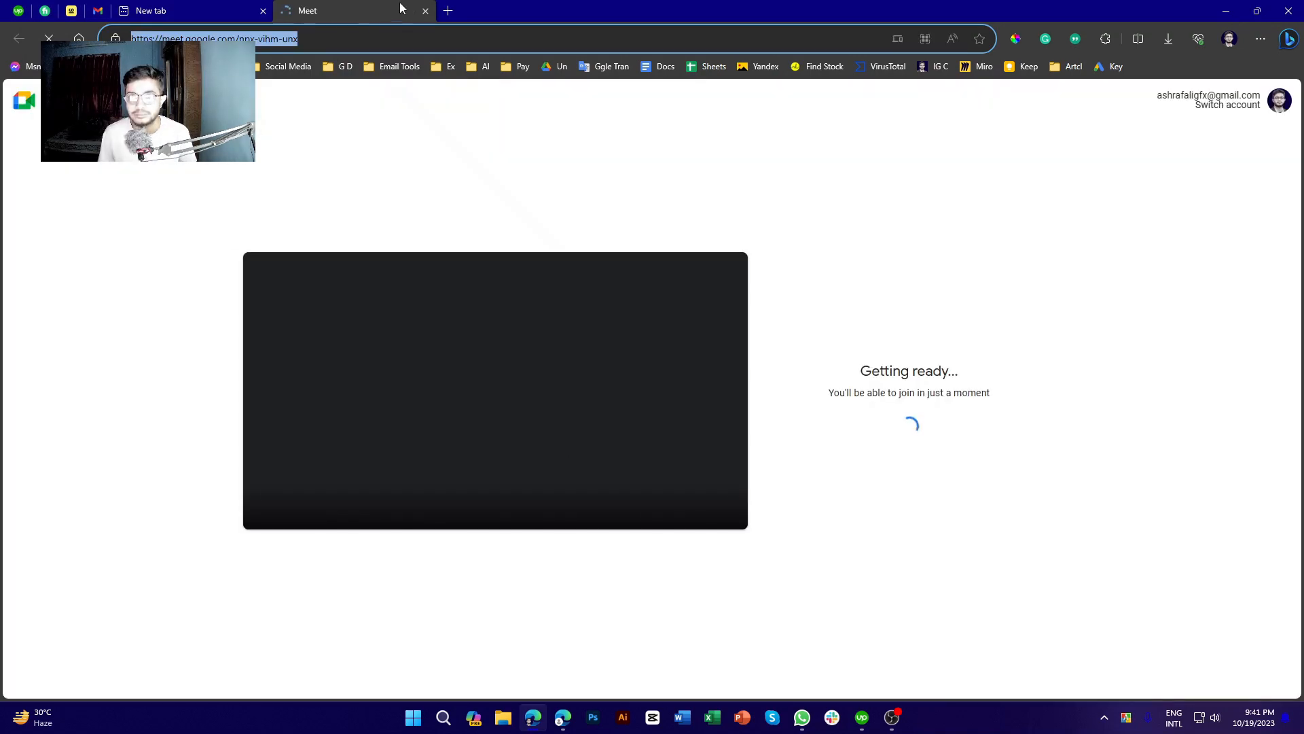
left_click(424, 11)
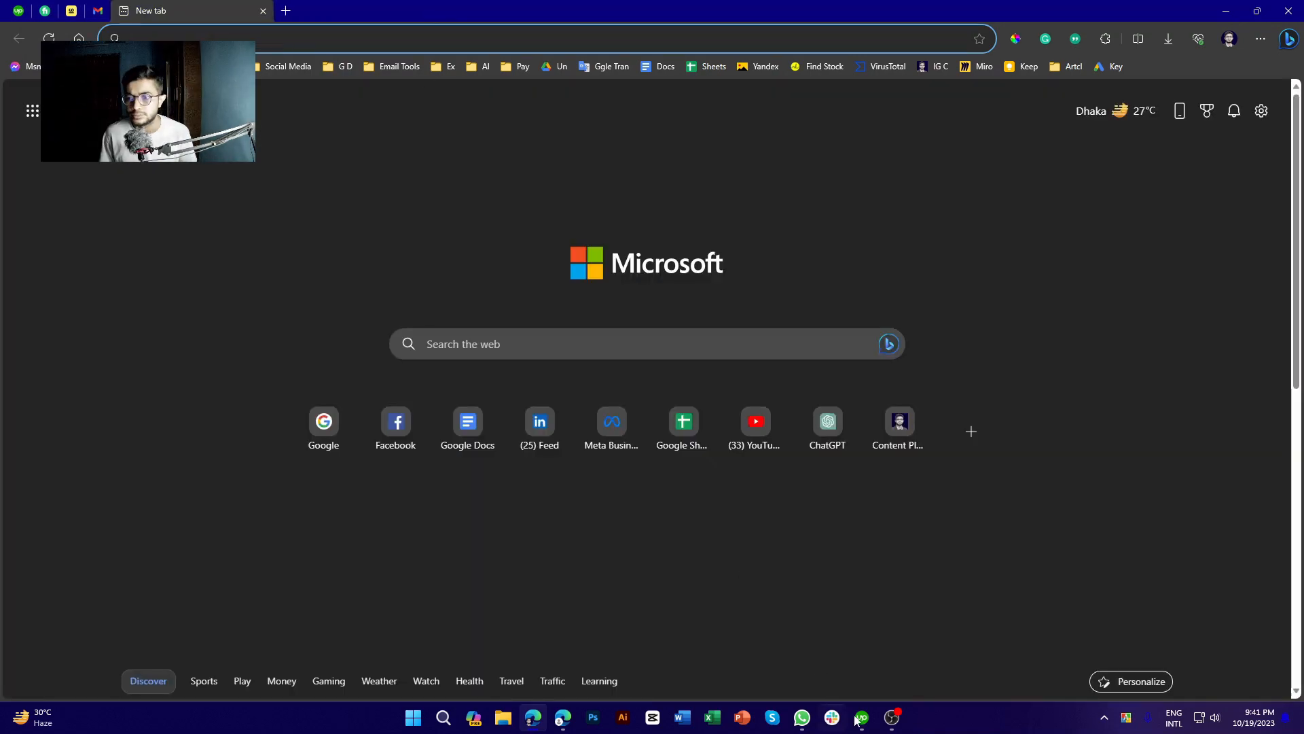
Copy the Meet link from the WhatsApp self-chat and return to Edge's address bar
left_click(802, 718)
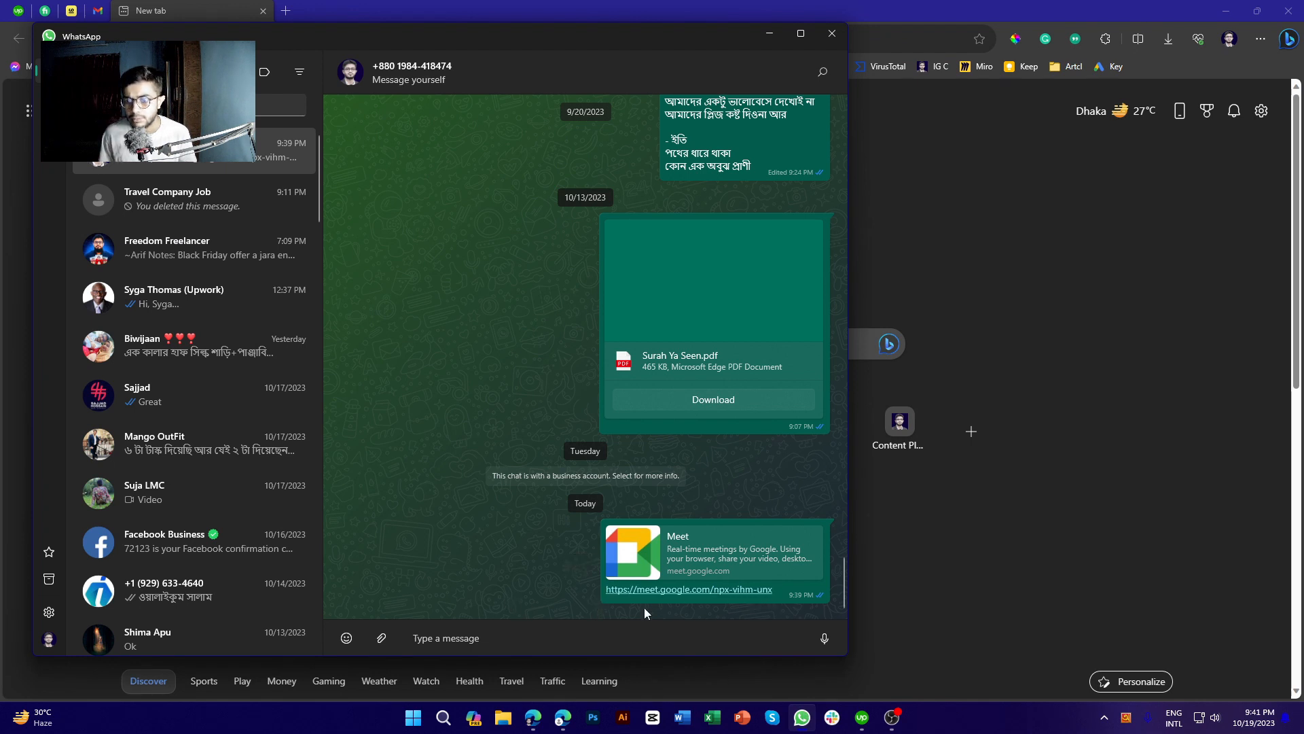
right_click(663, 595)
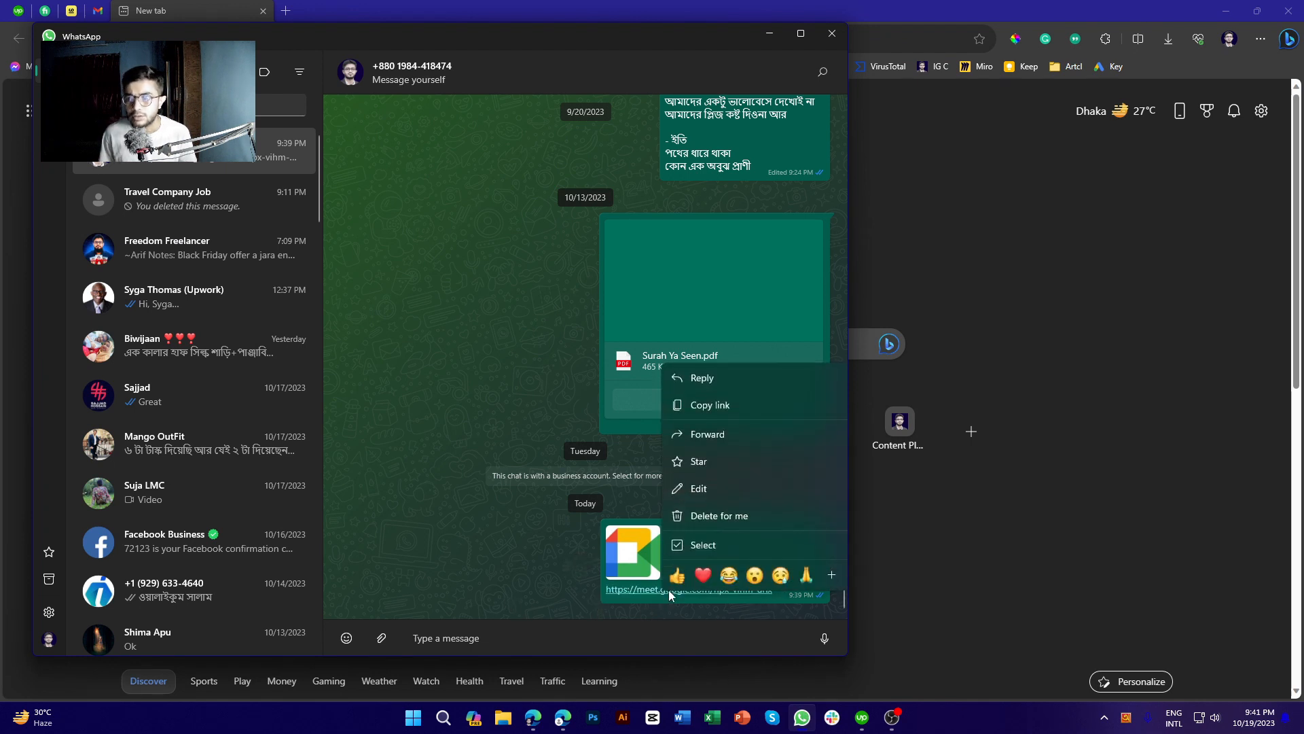
left_click(720, 407)
left_click(770, 34)
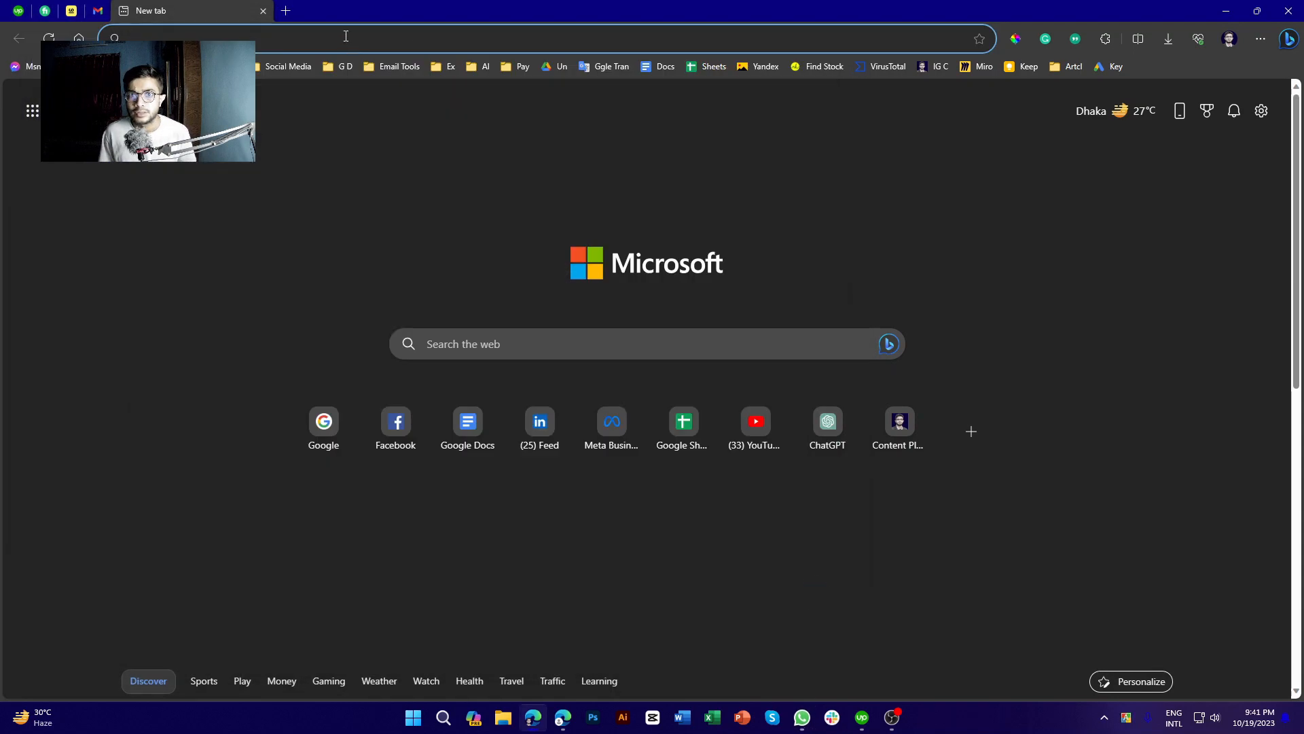
left_click(344, 36)
Load the pasted Meet link npx-vihm-unx and test muting and unmuting the microphone
key("ctrl+v")
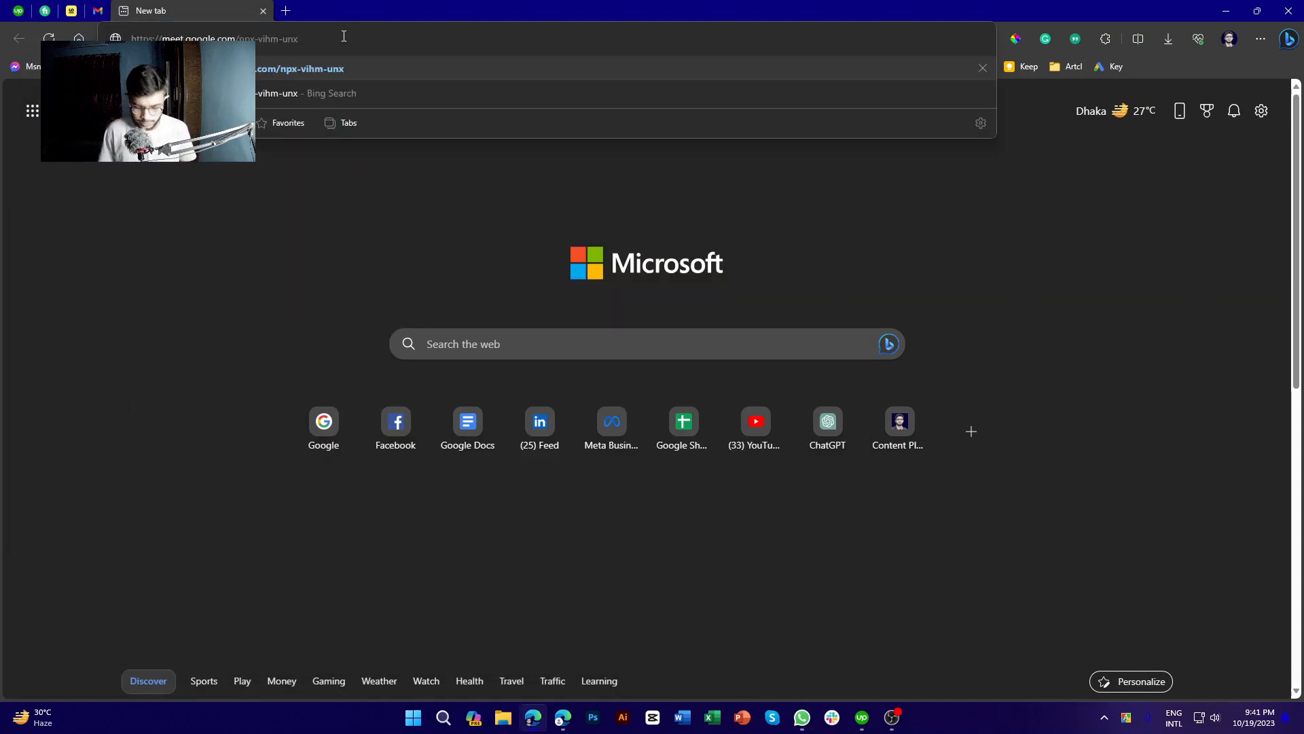
key("Return")
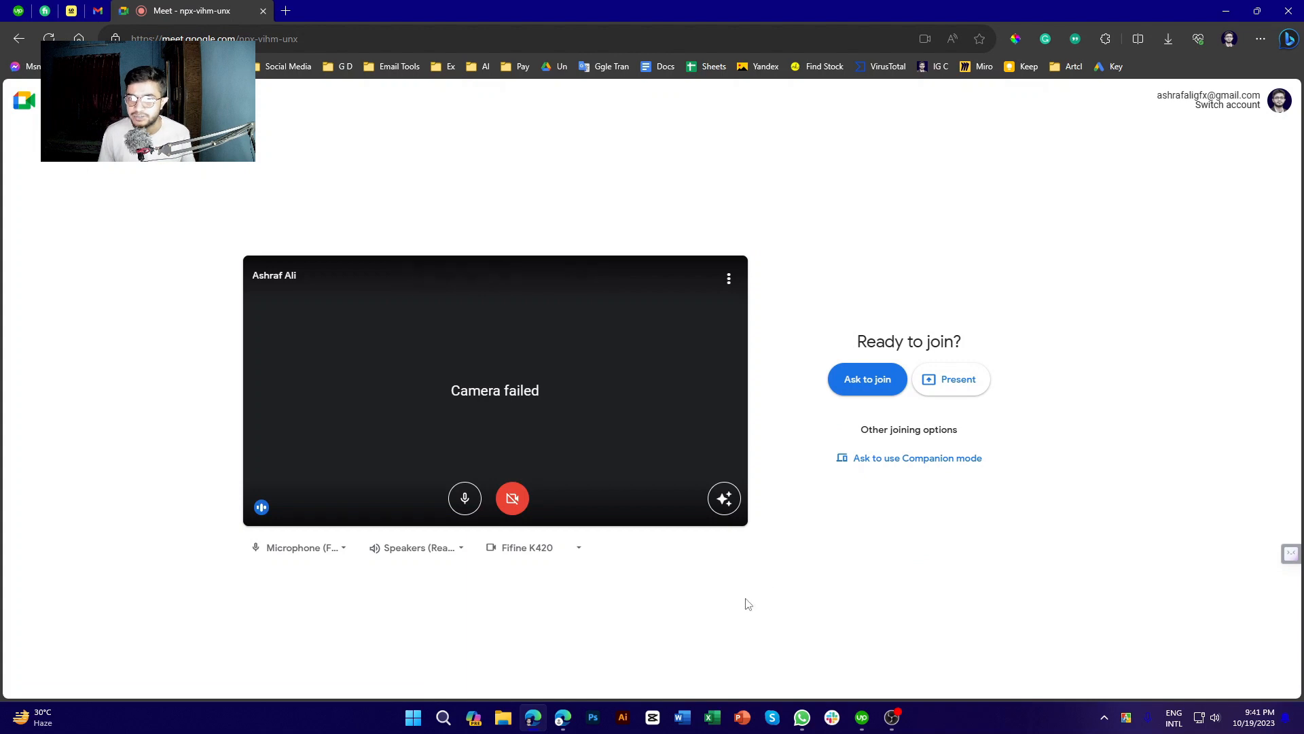
left_click(464, 498)
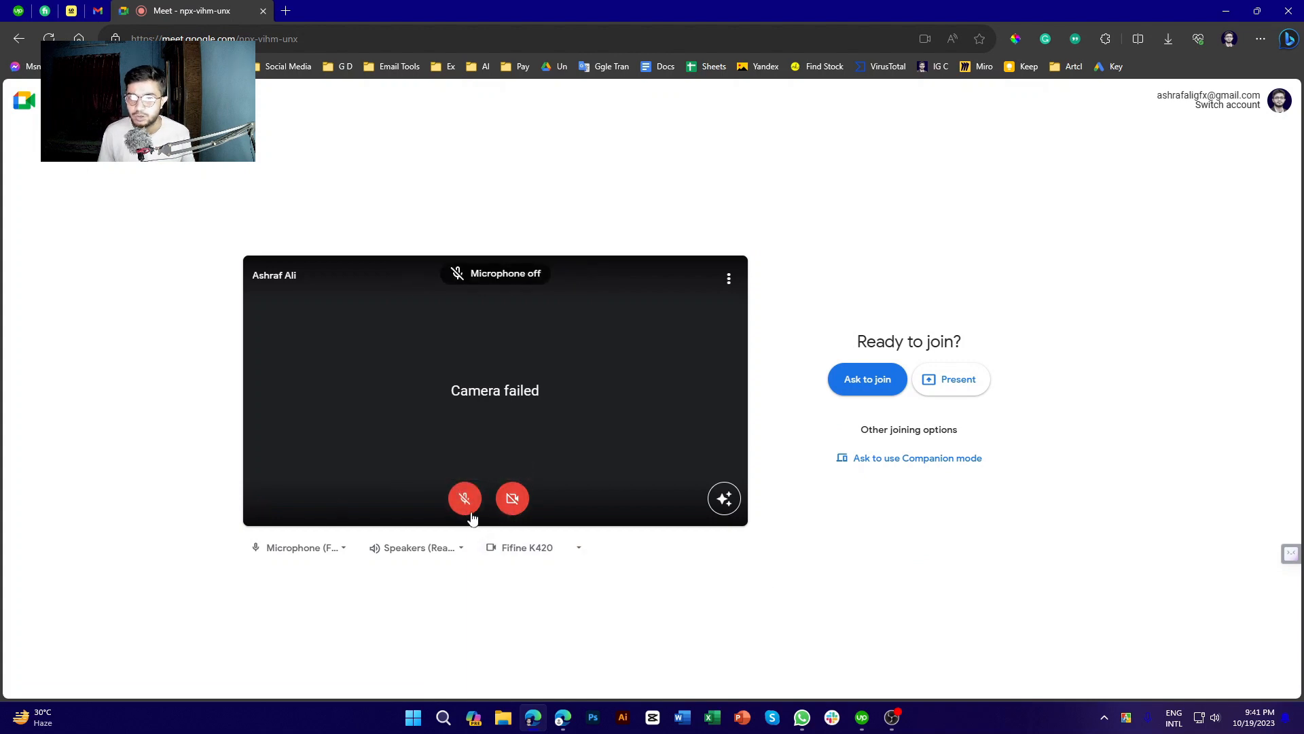
left_click(465, 498)
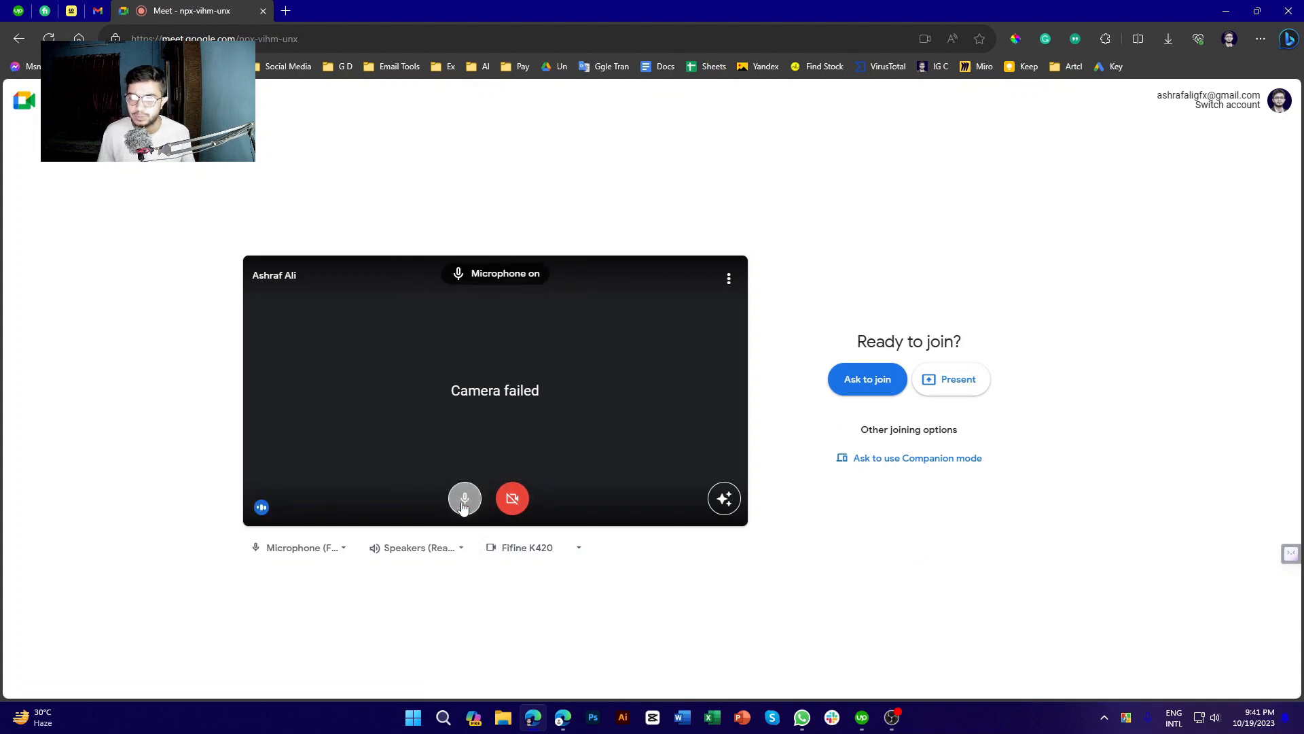
Try enabling the camera several times, then leave both microphone and camera off
left_click(513, 499)
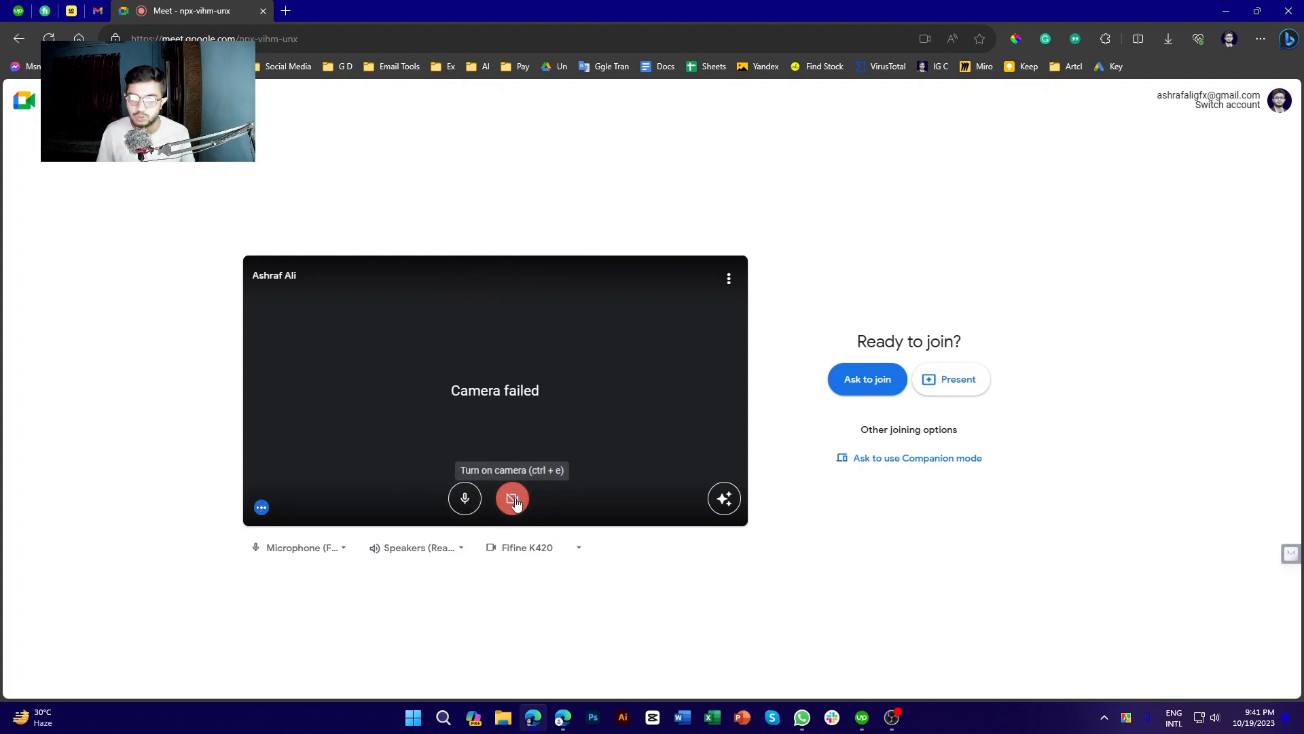
left_click(515, 499)
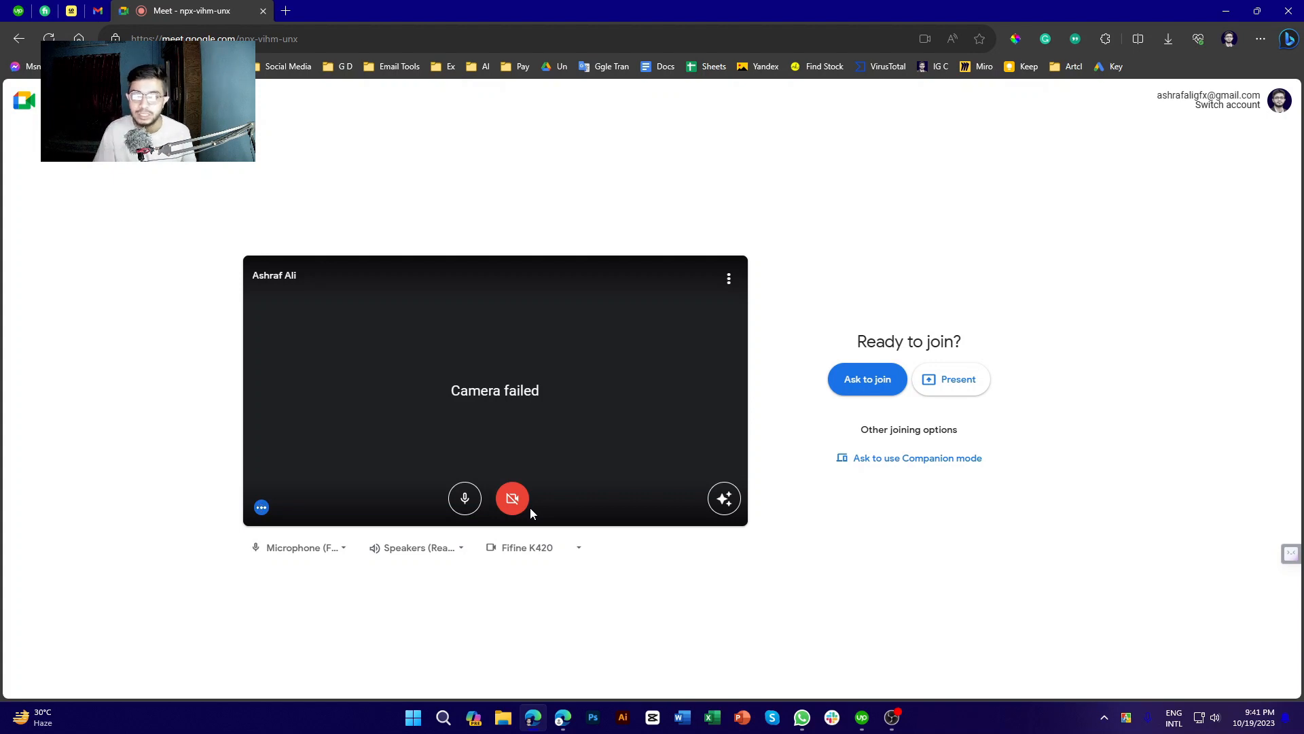
left_click(513, 501)
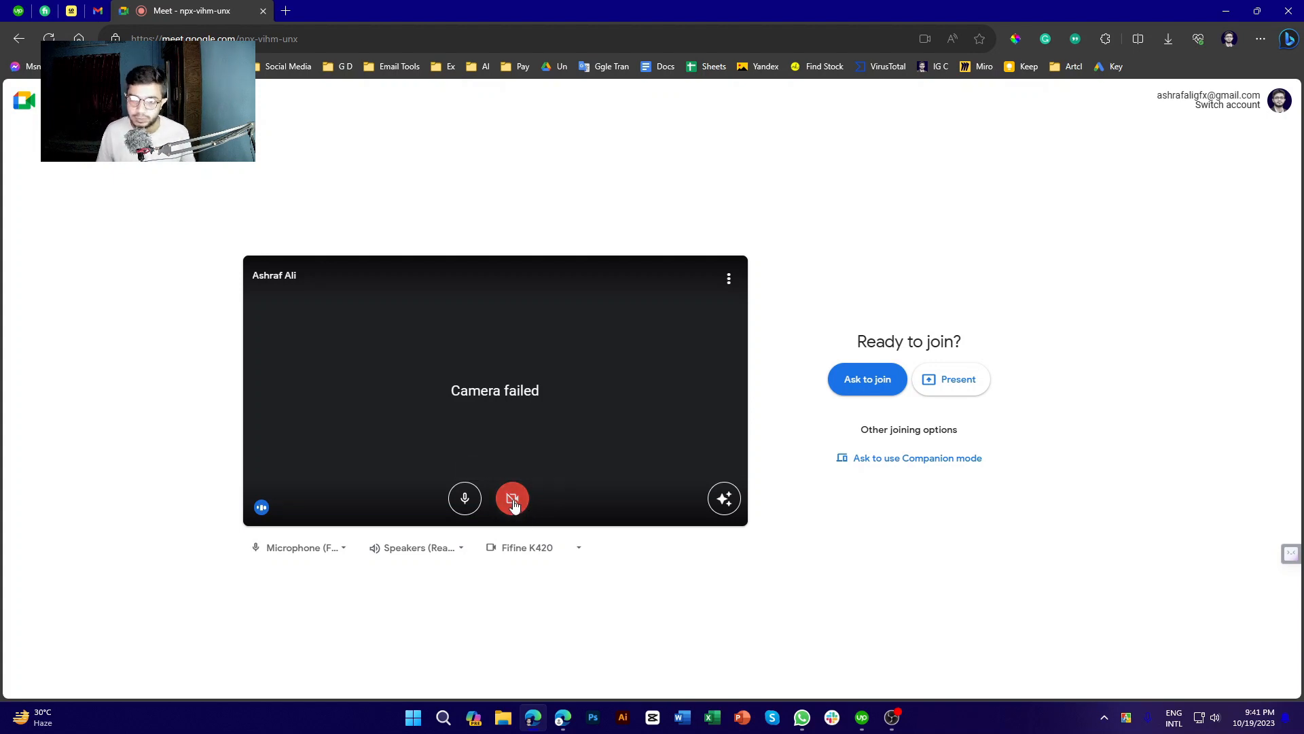
left_click(465, 500)
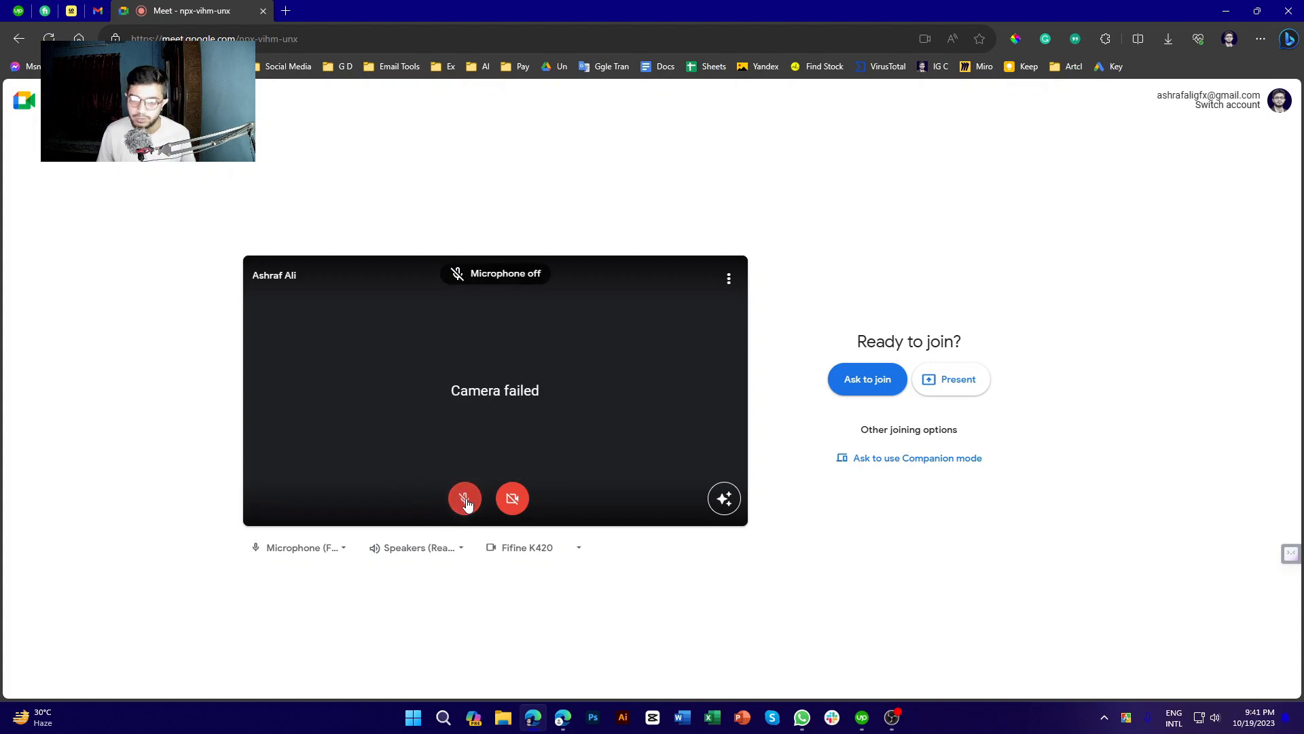
left_click(465, 500)
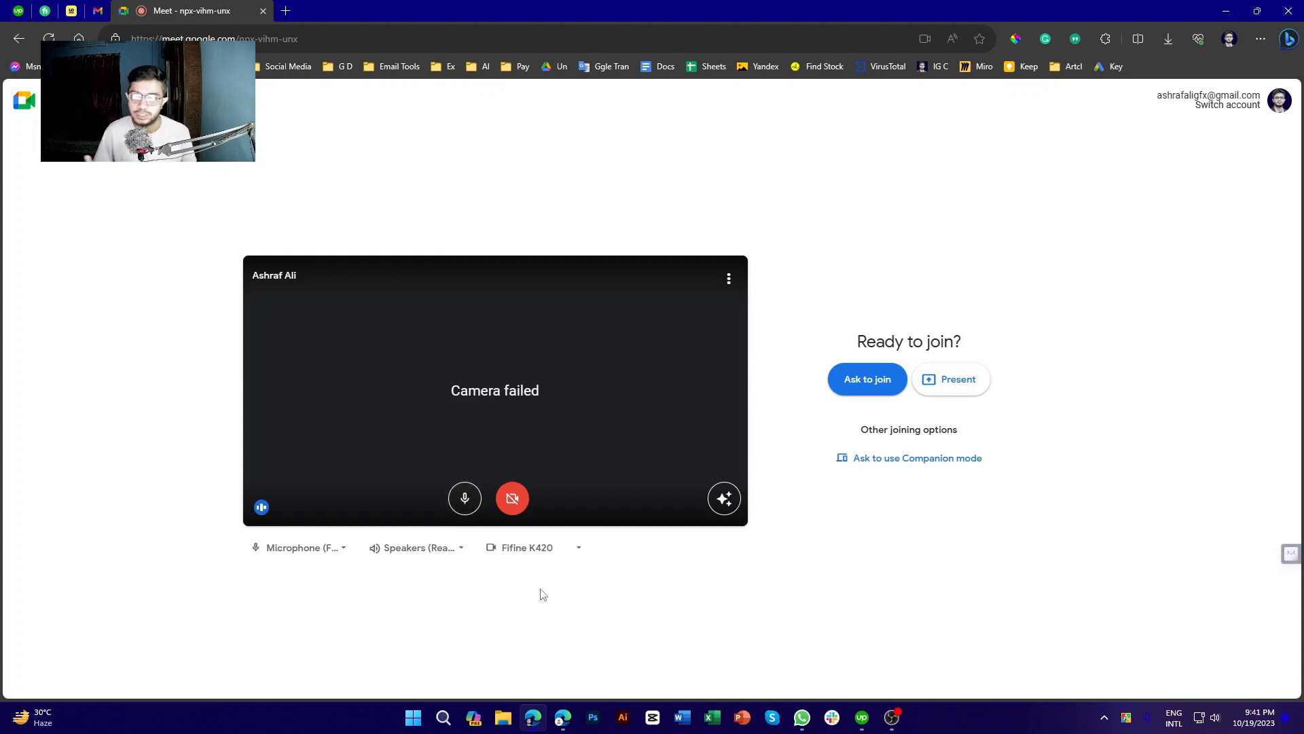
left_click(464, 498)
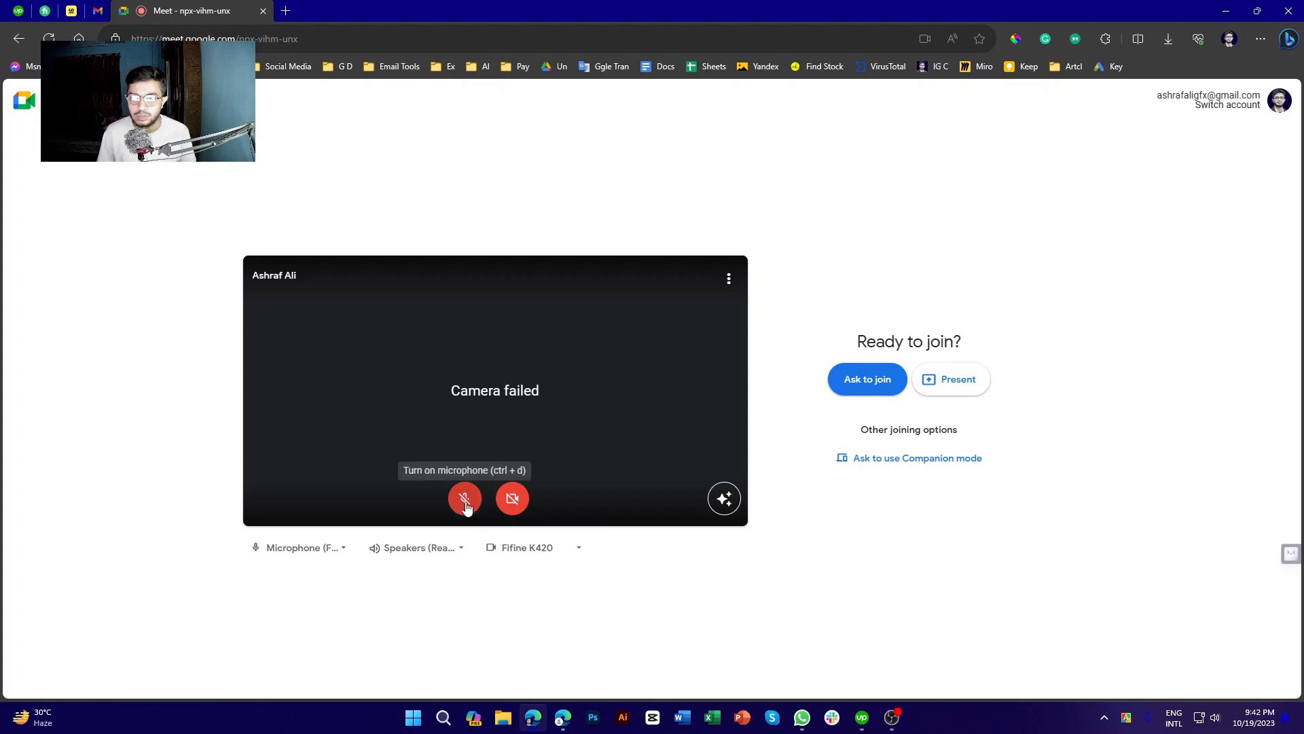
Retry the camera, then toggle the microphone off and back on, leaving it on
left_click(516, 503)
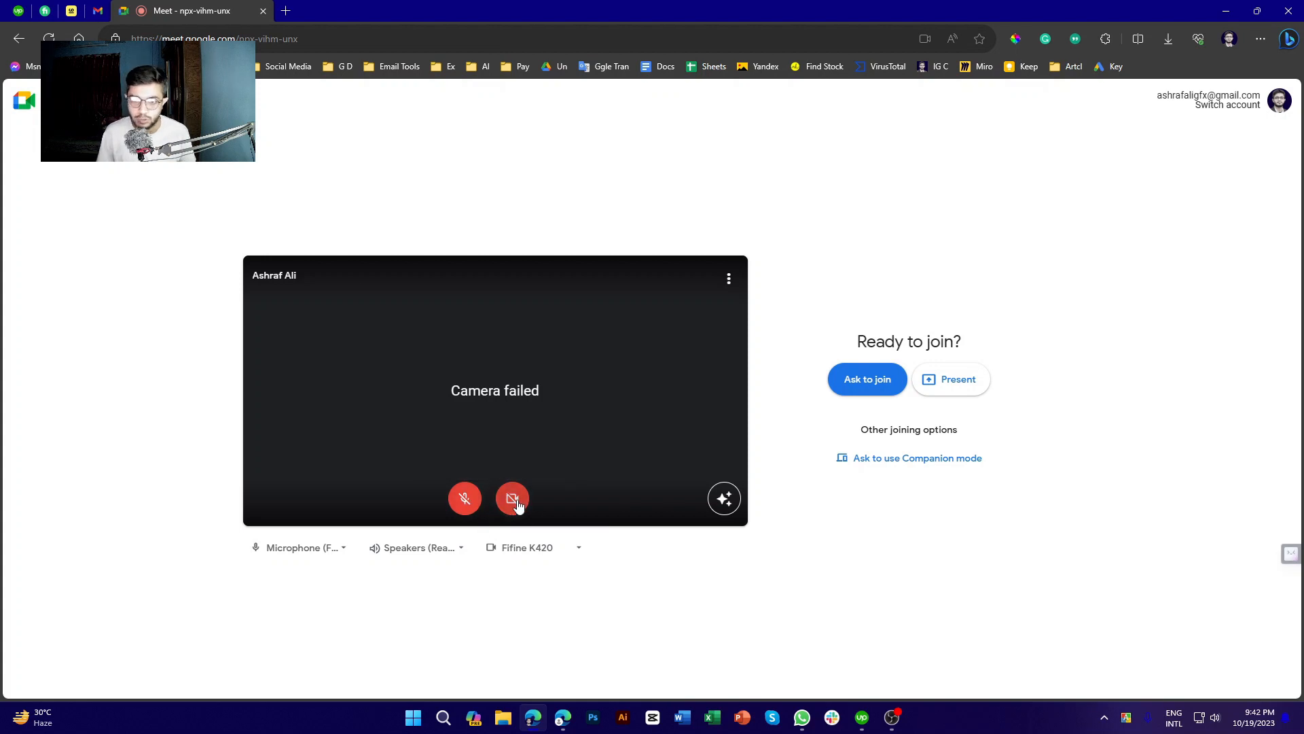
left_click(464, 506)
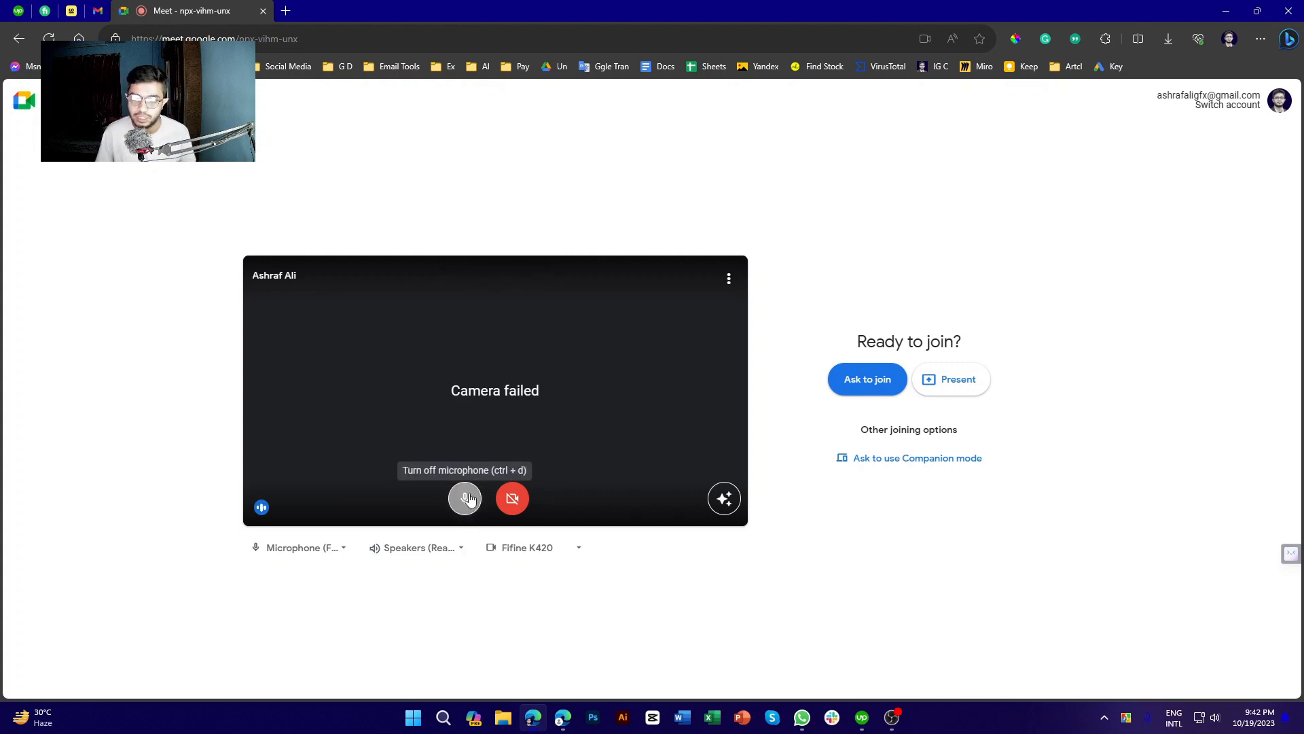
left_click(467, 499)
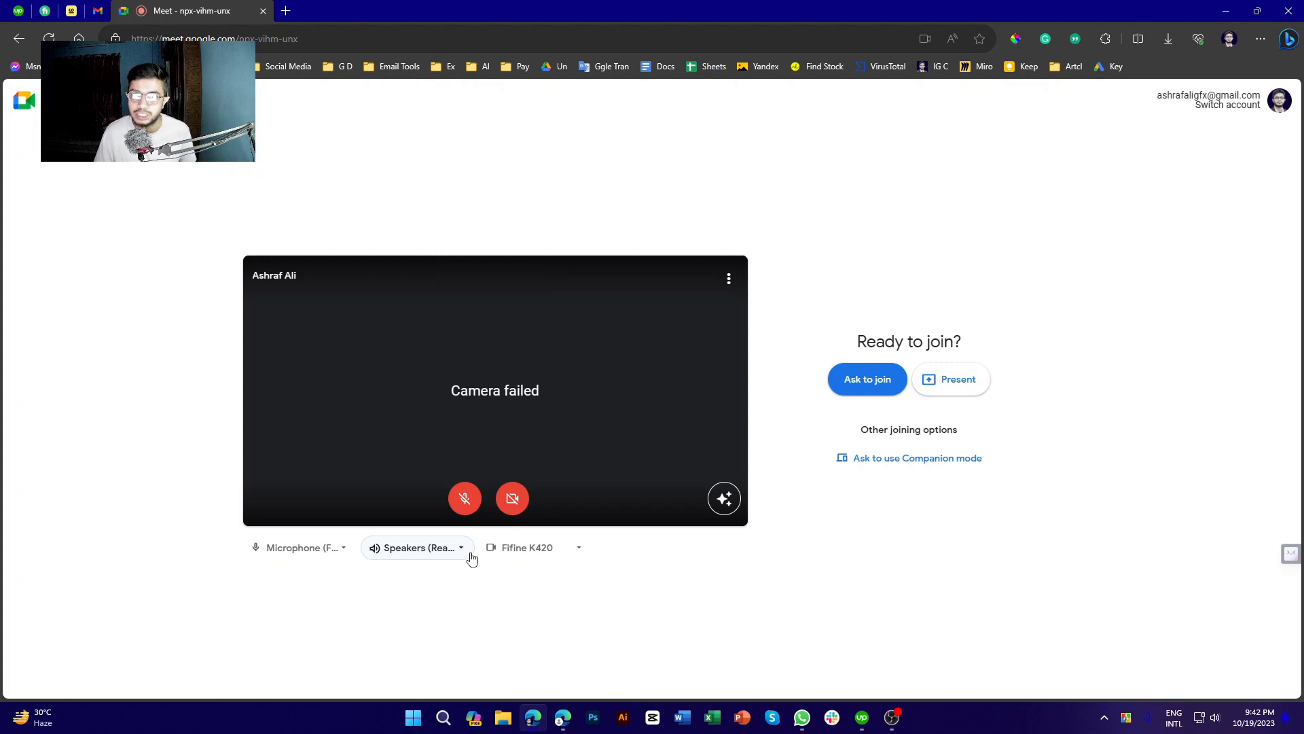
left_click(466, 502)
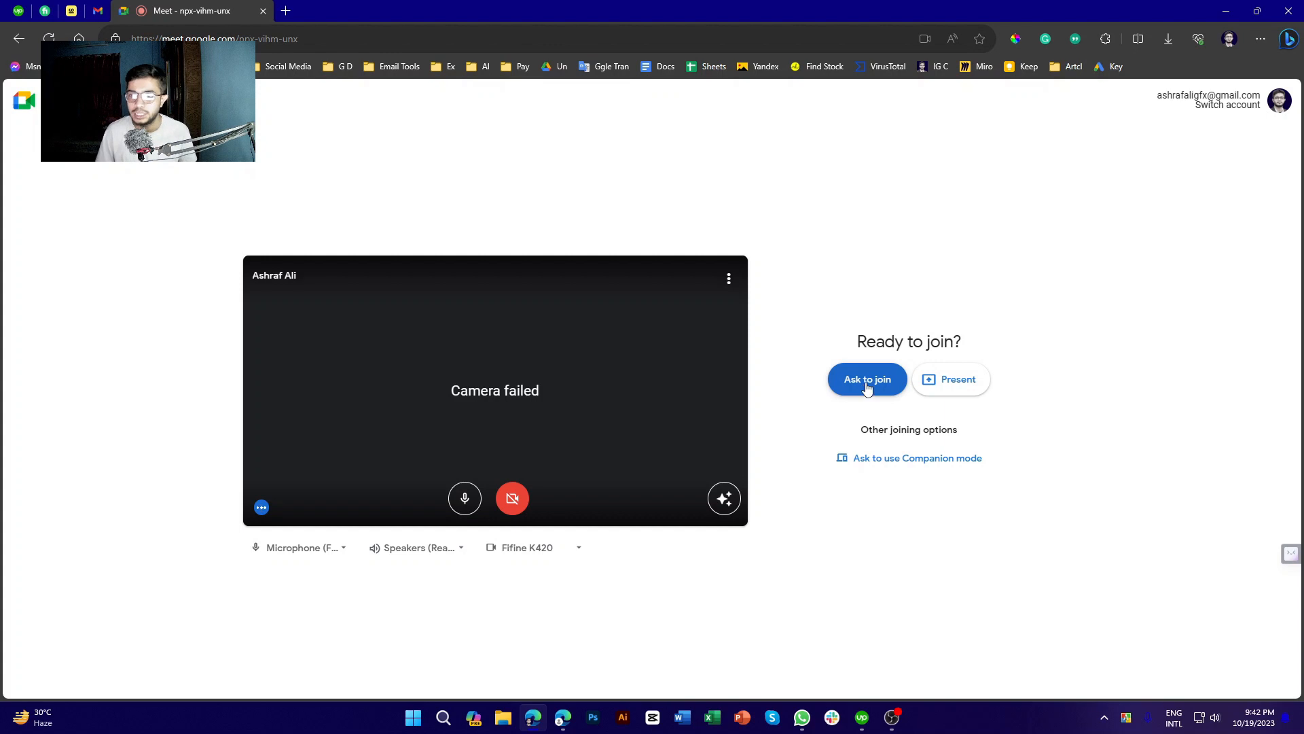
Ask to join, admit the guest from the host's window, and minimize the host window
left_click(867, 386)
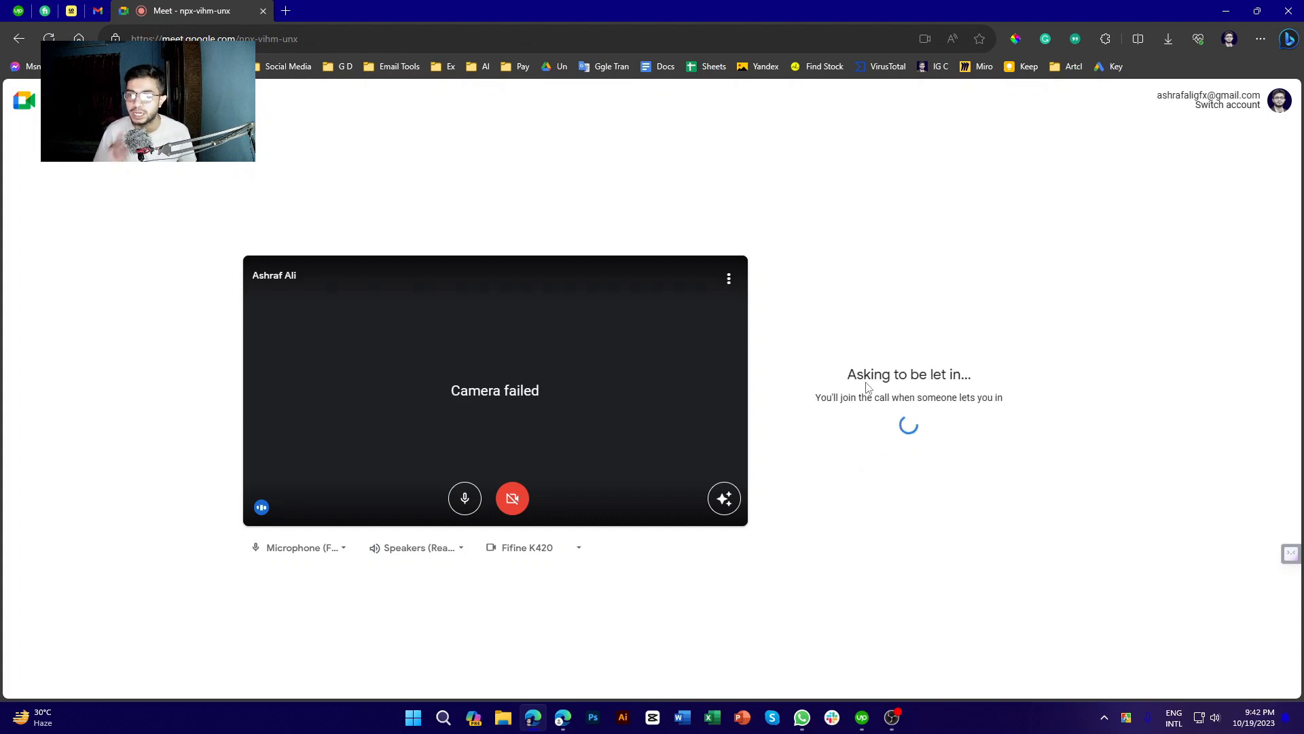
left_click(564, 717)
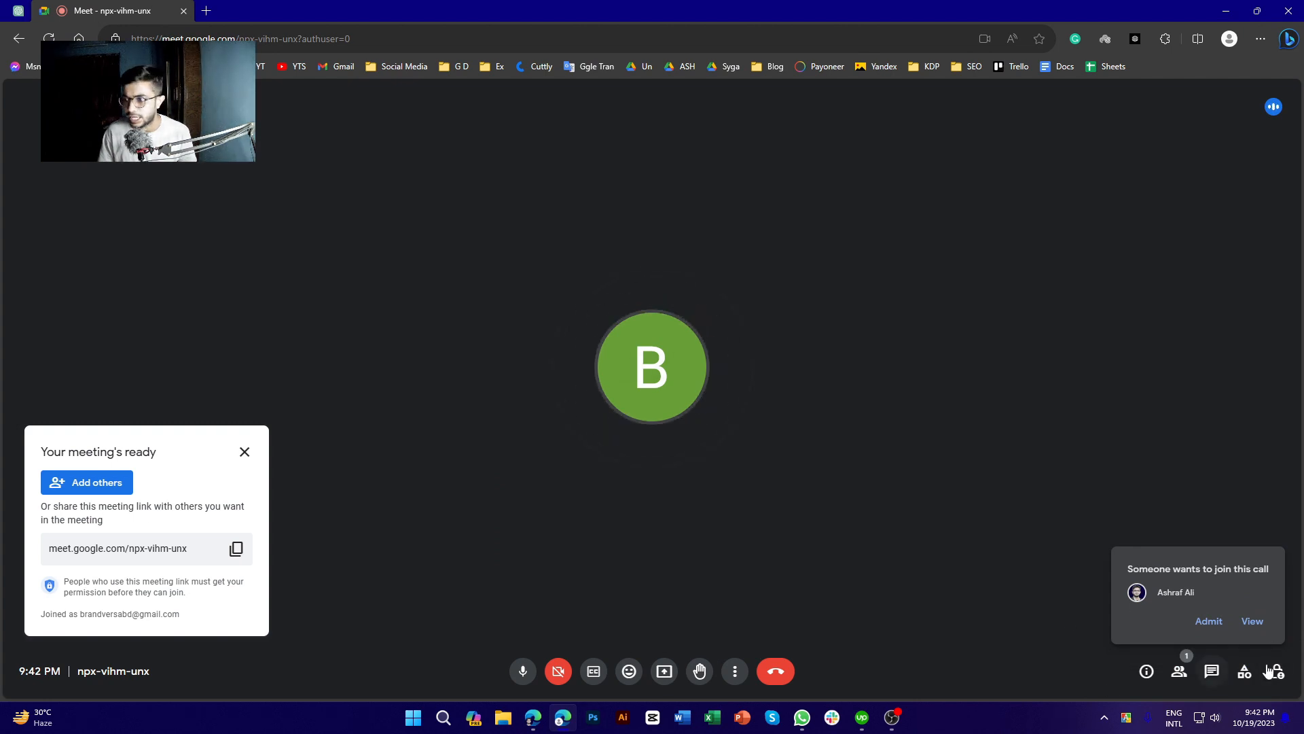
left_click(1208, 623)
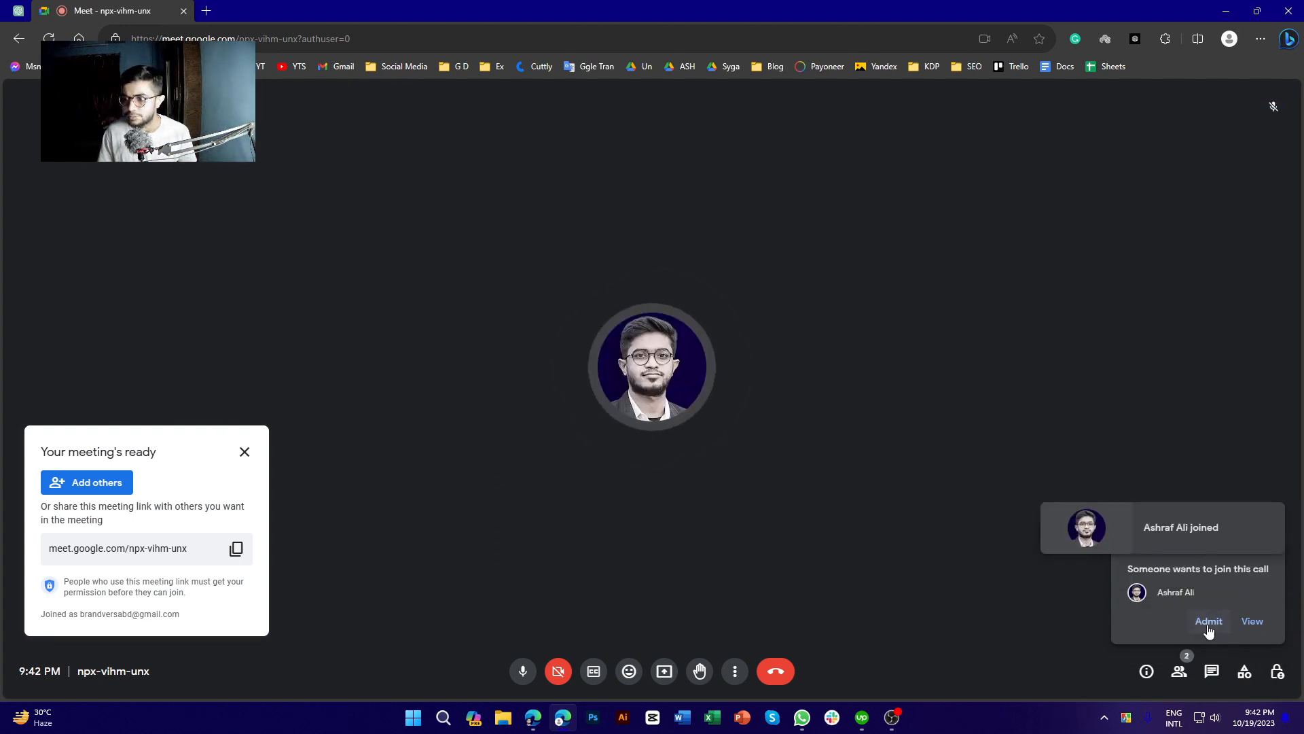
left_click(1228, 8)
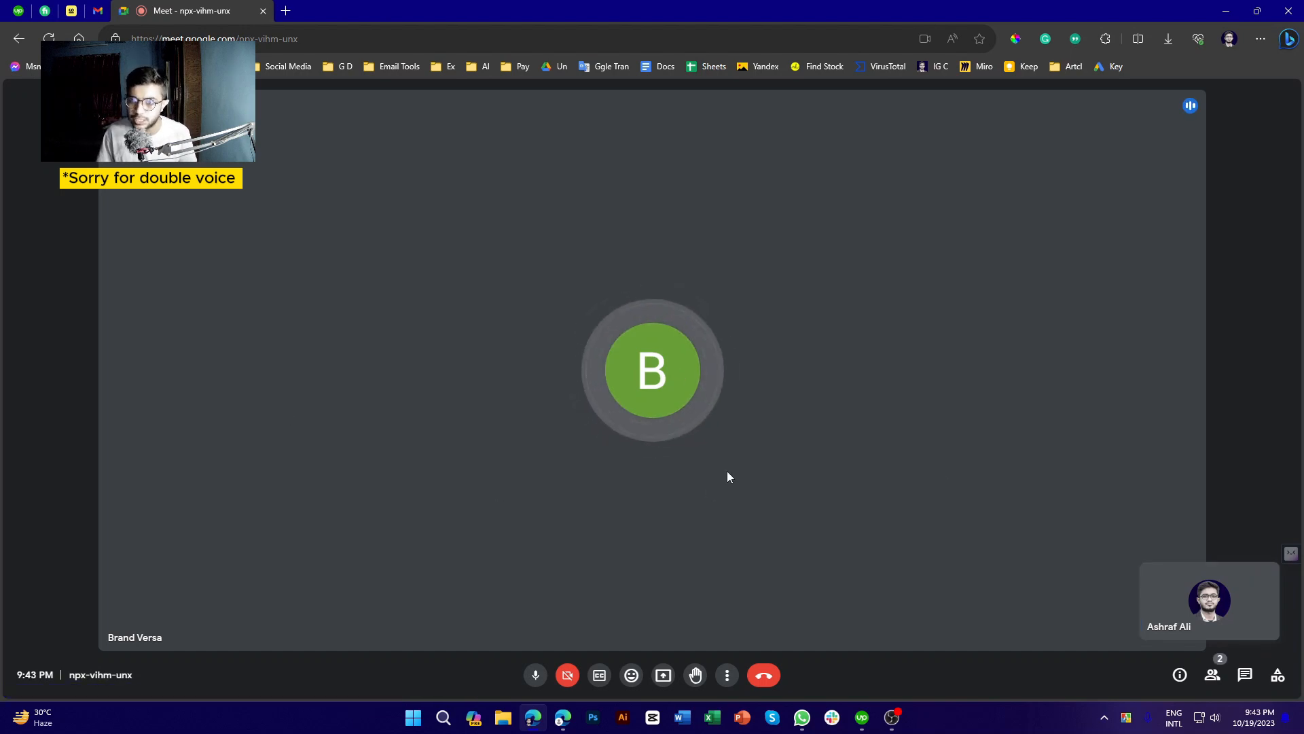
Mute the microphone in the call and turn on live English captions
left_click(538, 674)
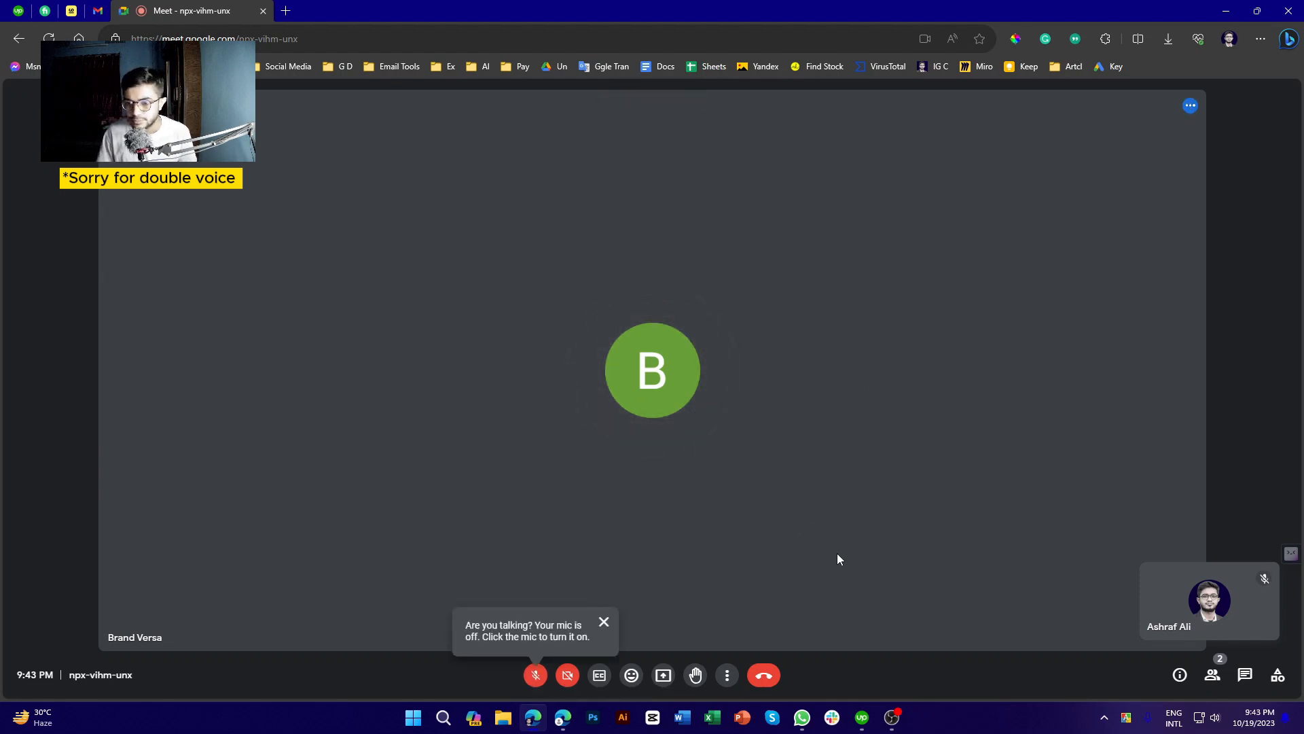
left_click(601, 683)
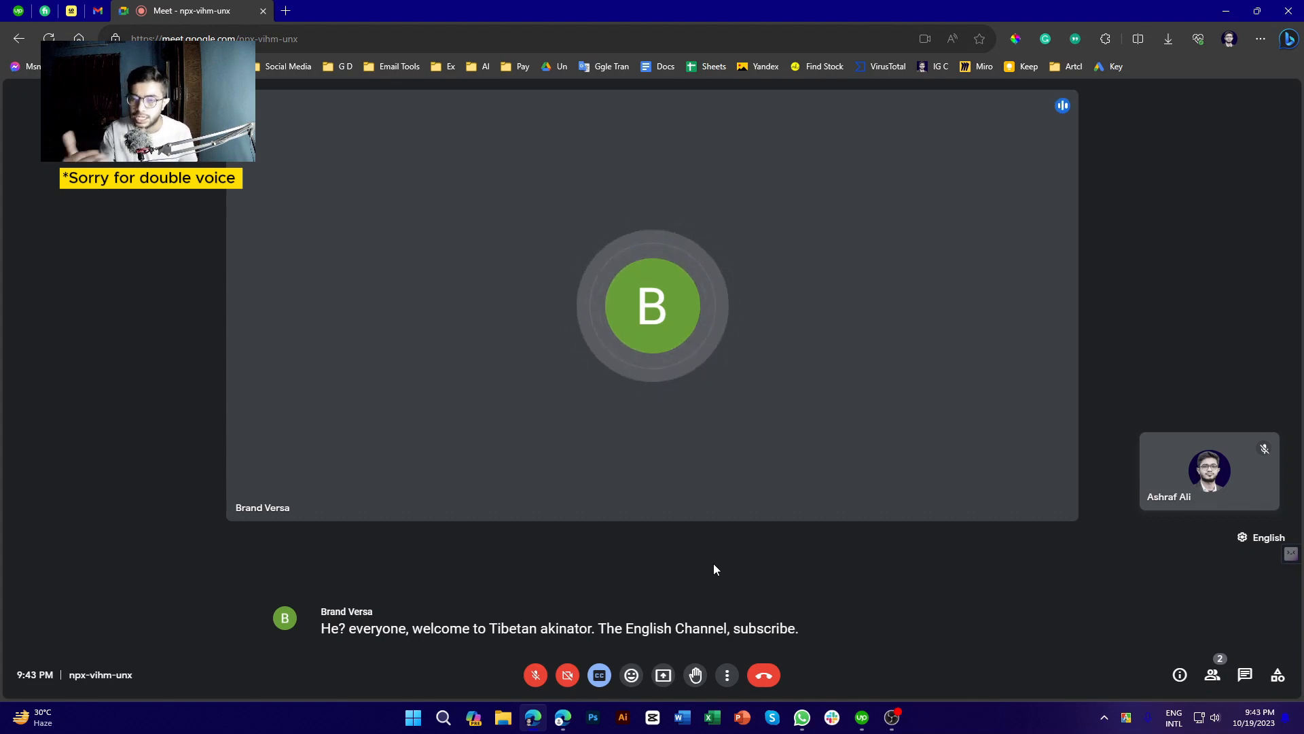
Toggle live captions off, on and off again, then bring up the emoji reactions bar
left_click(599, 682)
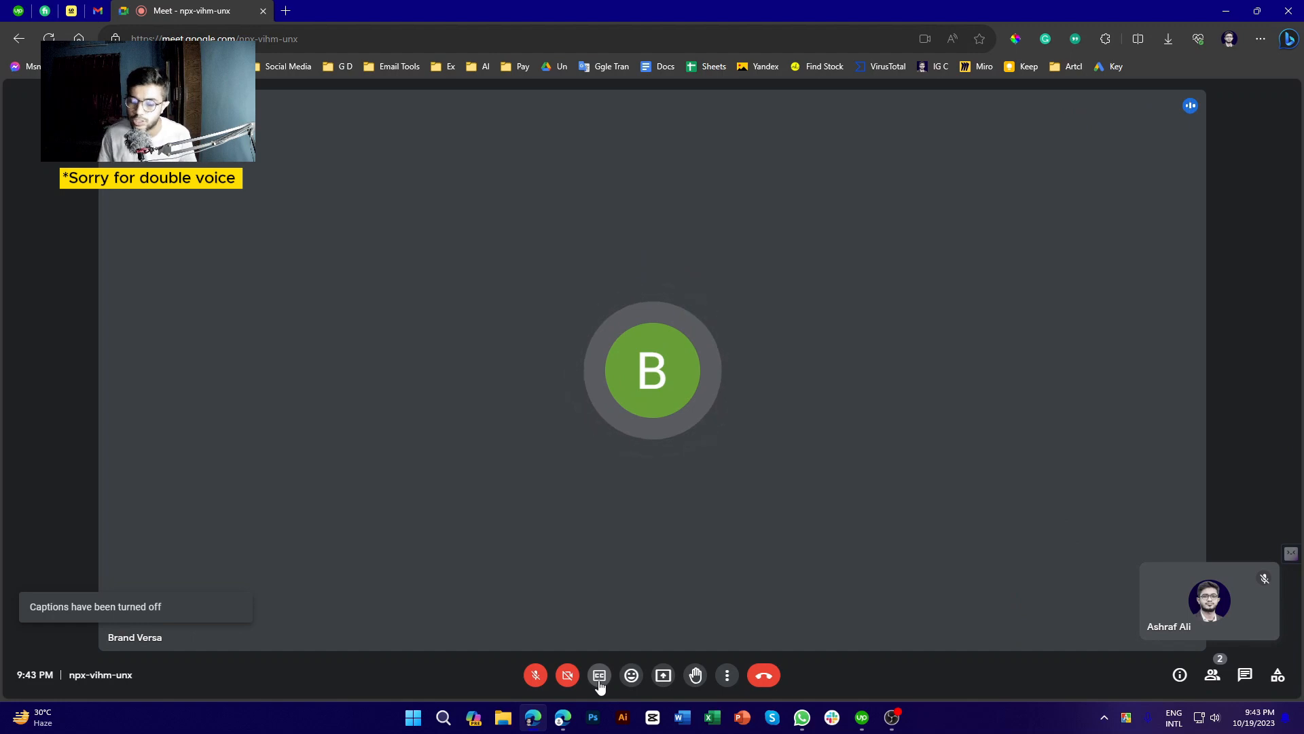
left_click(599, 682)
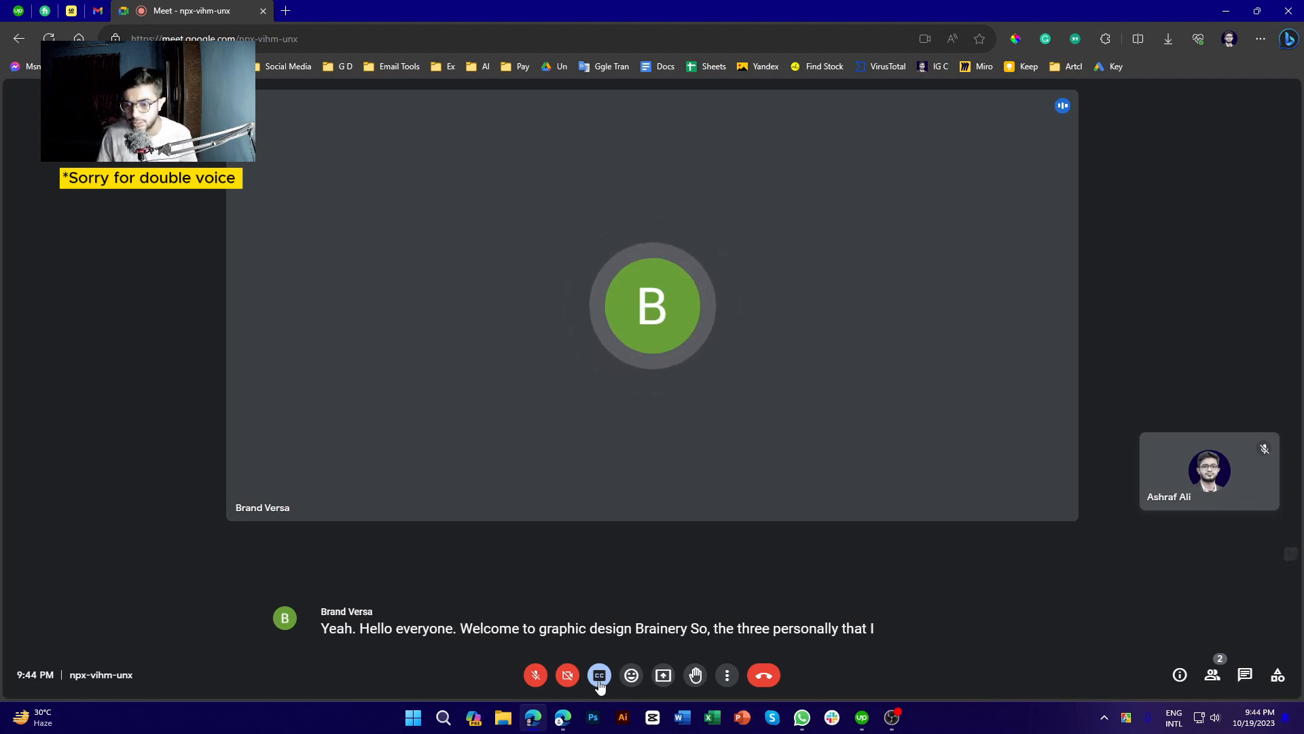
left_click(598, 681)
left_click(639, 678)
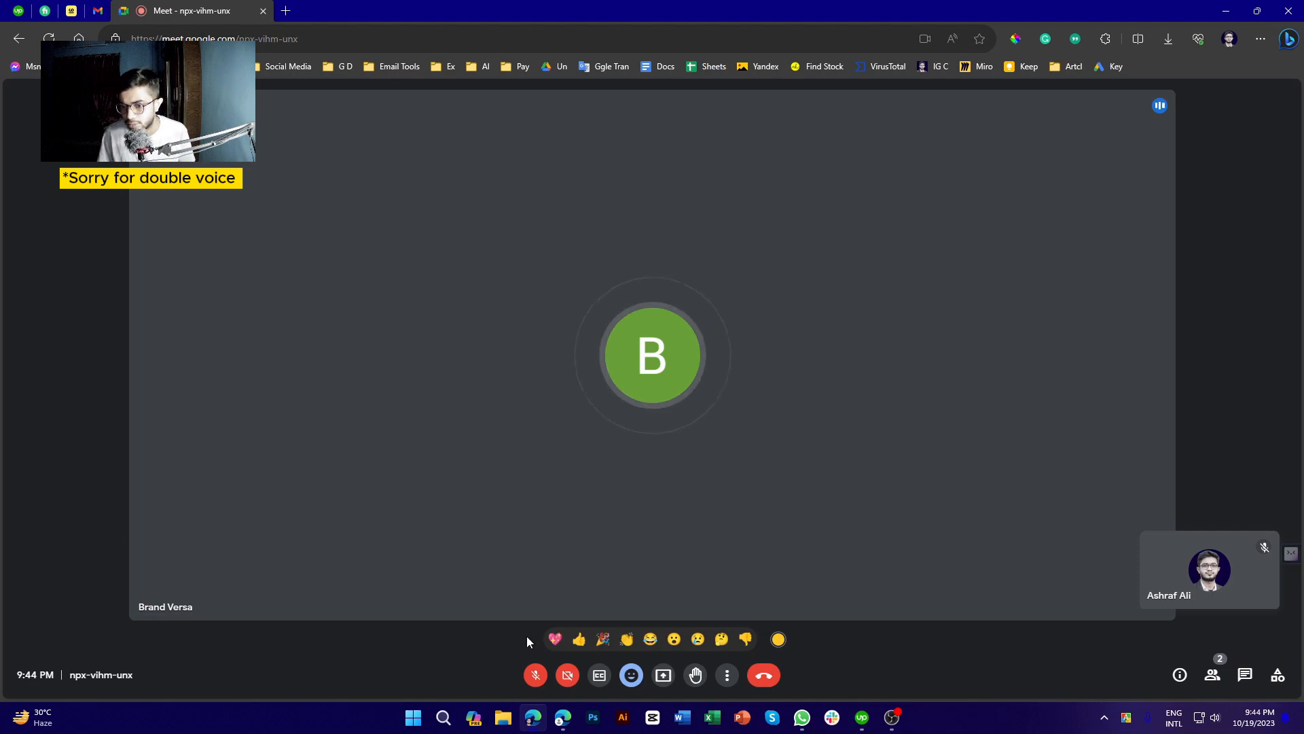
Send thumbs-down, sad, surprised, laughing, clapping and a few more emoji reactions
left_click(747, 639)
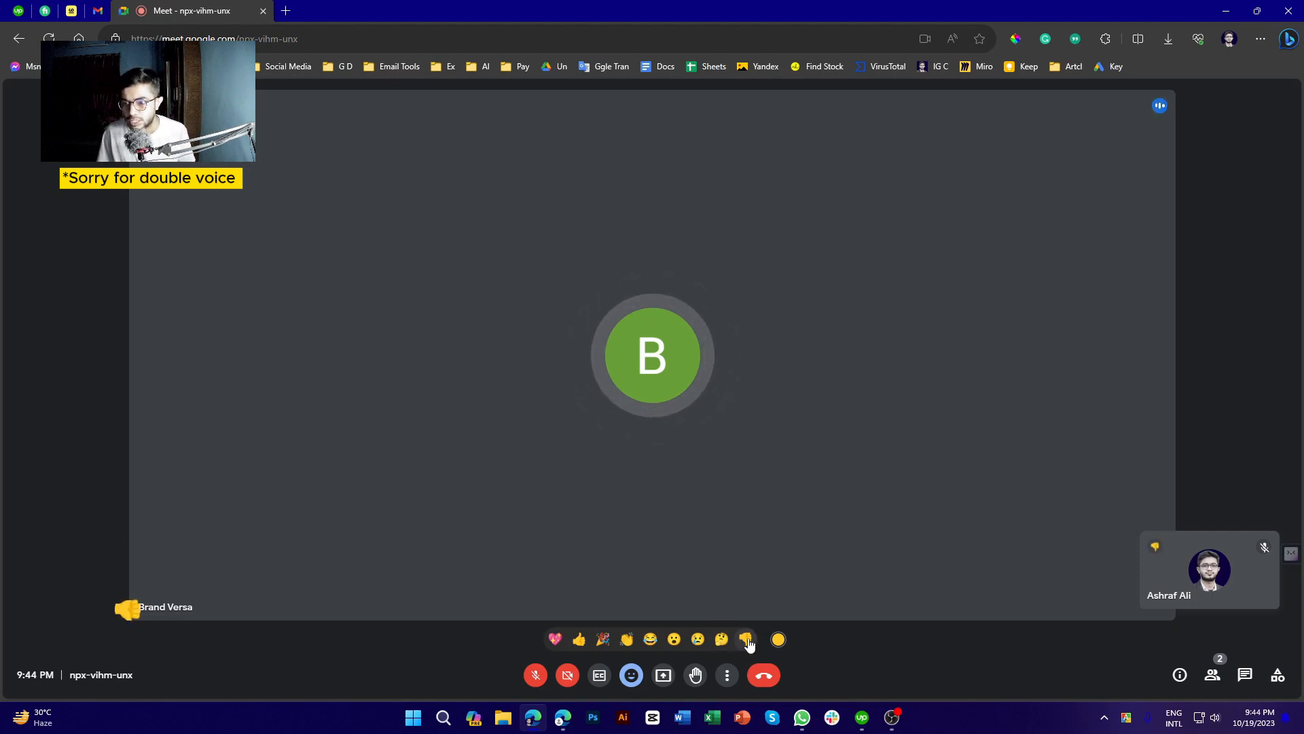
left_click(695, 640)
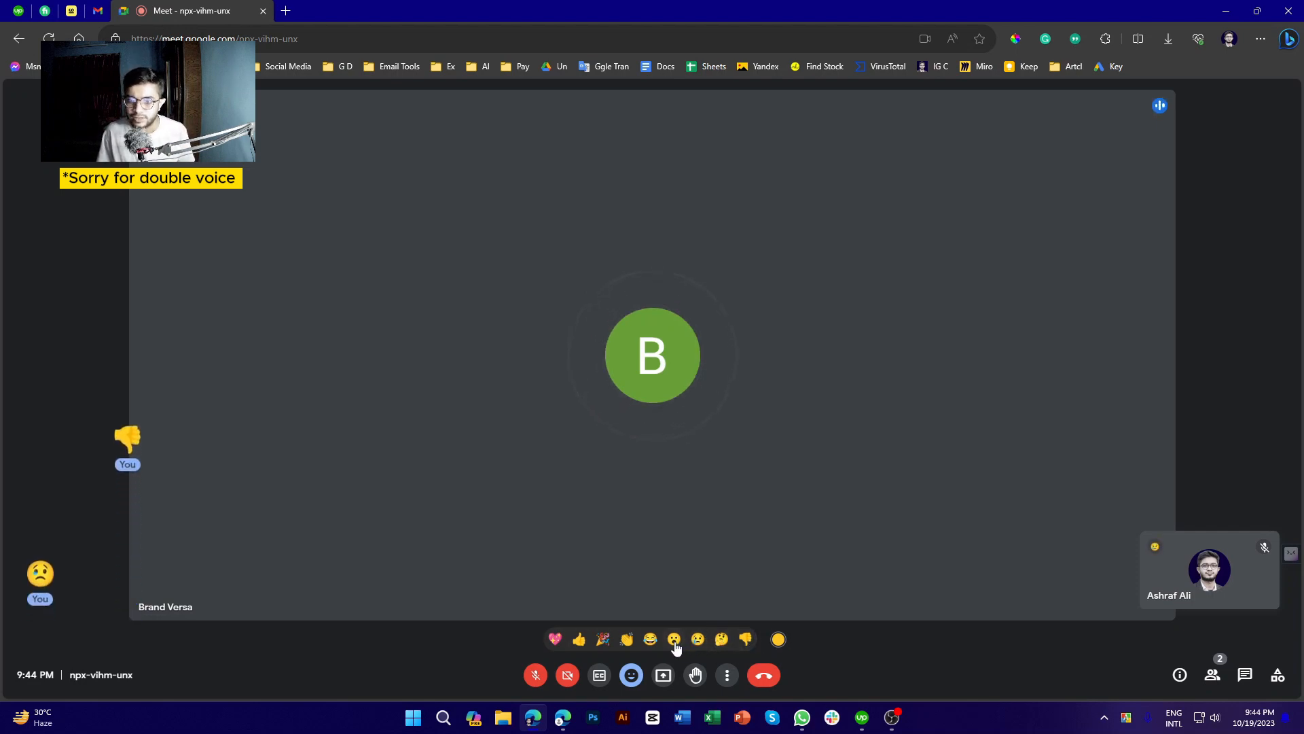
left_click(674, 639)
left_click(650, 639)
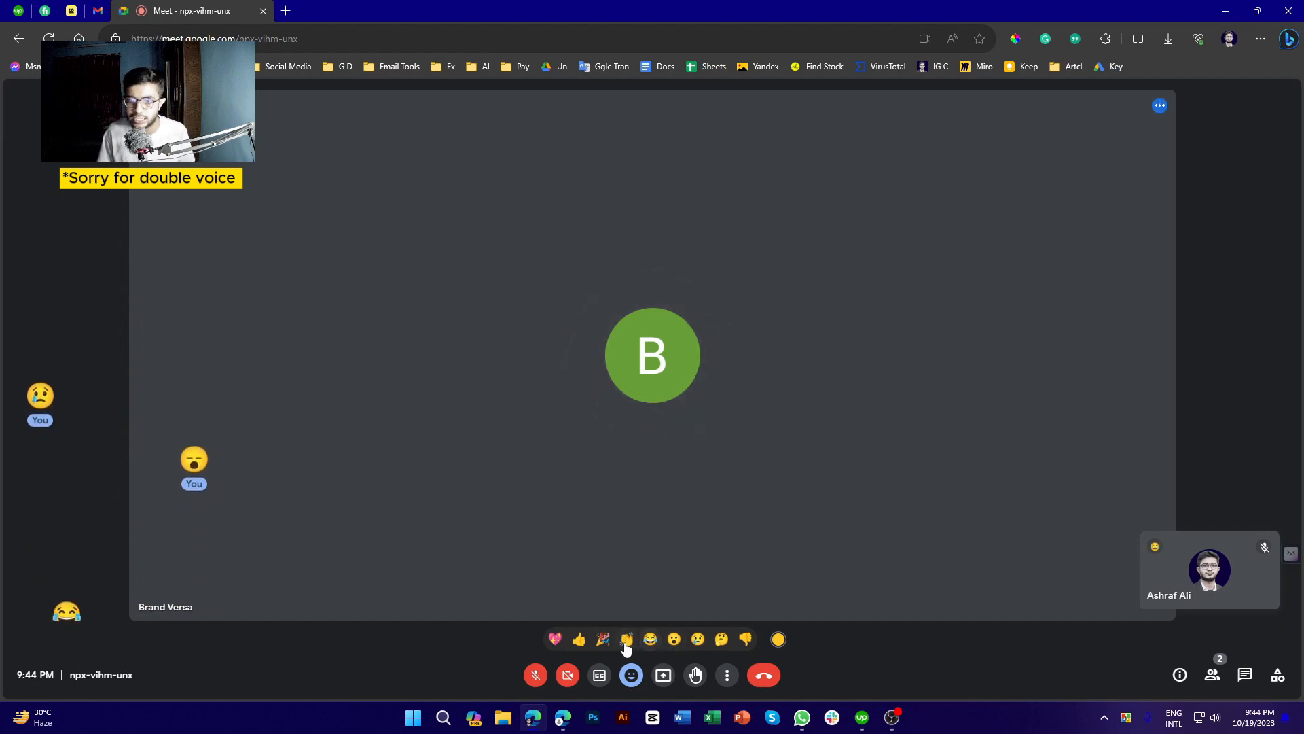
left_click(627, 639)
left_click(697, 639)
left_click(673, 639)
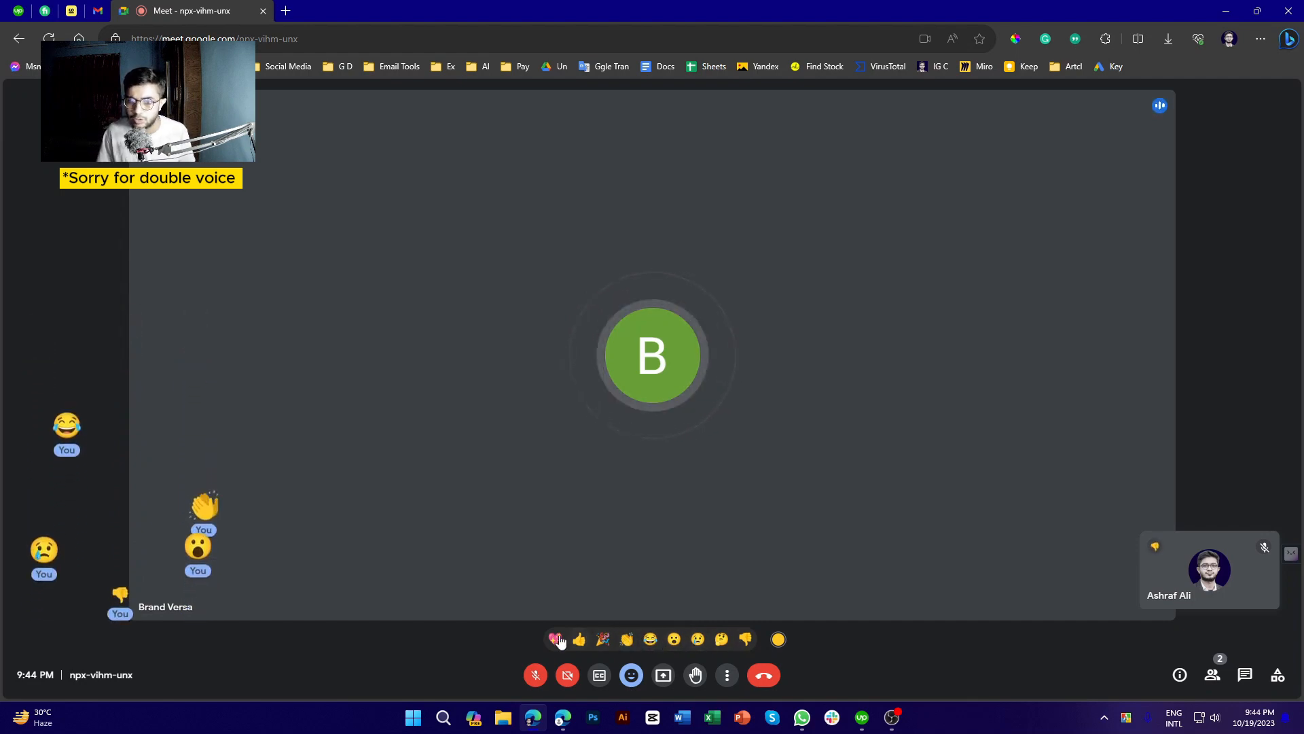
left_click(673, 639)
Close and reopen the reactions bar, send a thumbs-up, and start Present now
left_click(632, 675)
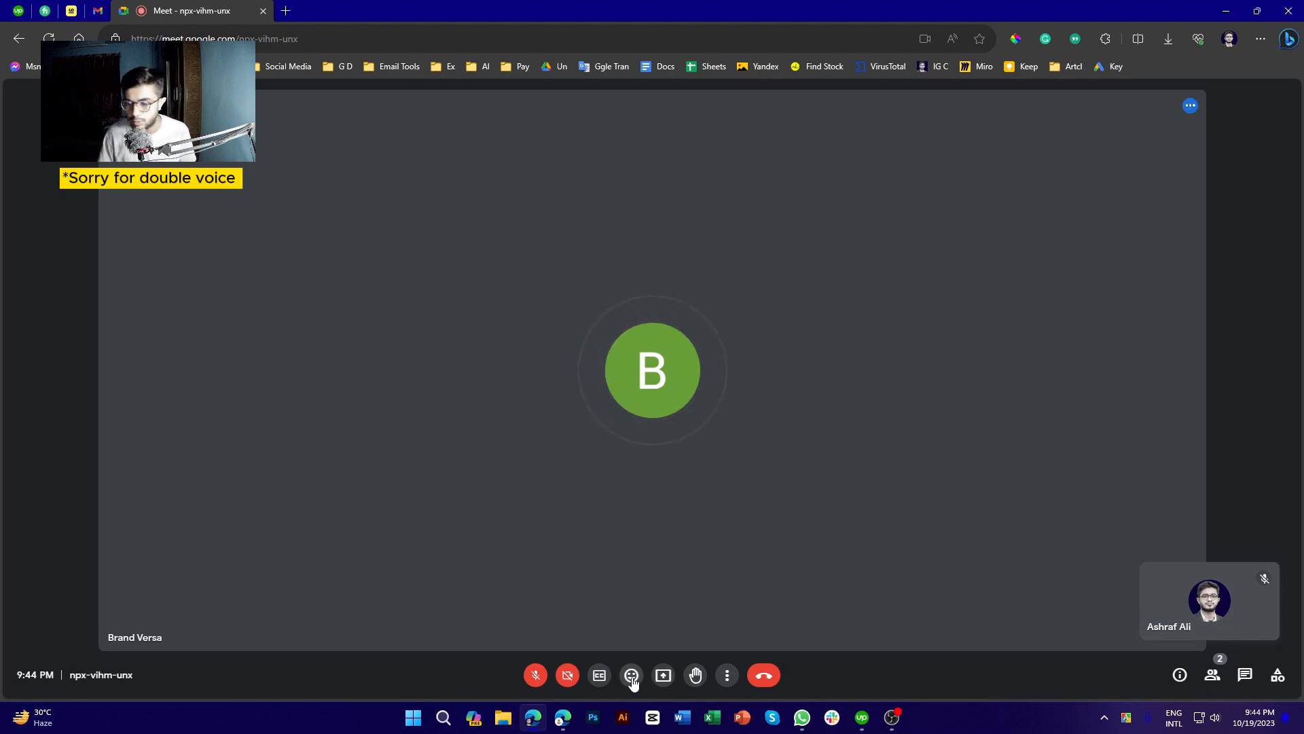
left_click(632, 676)
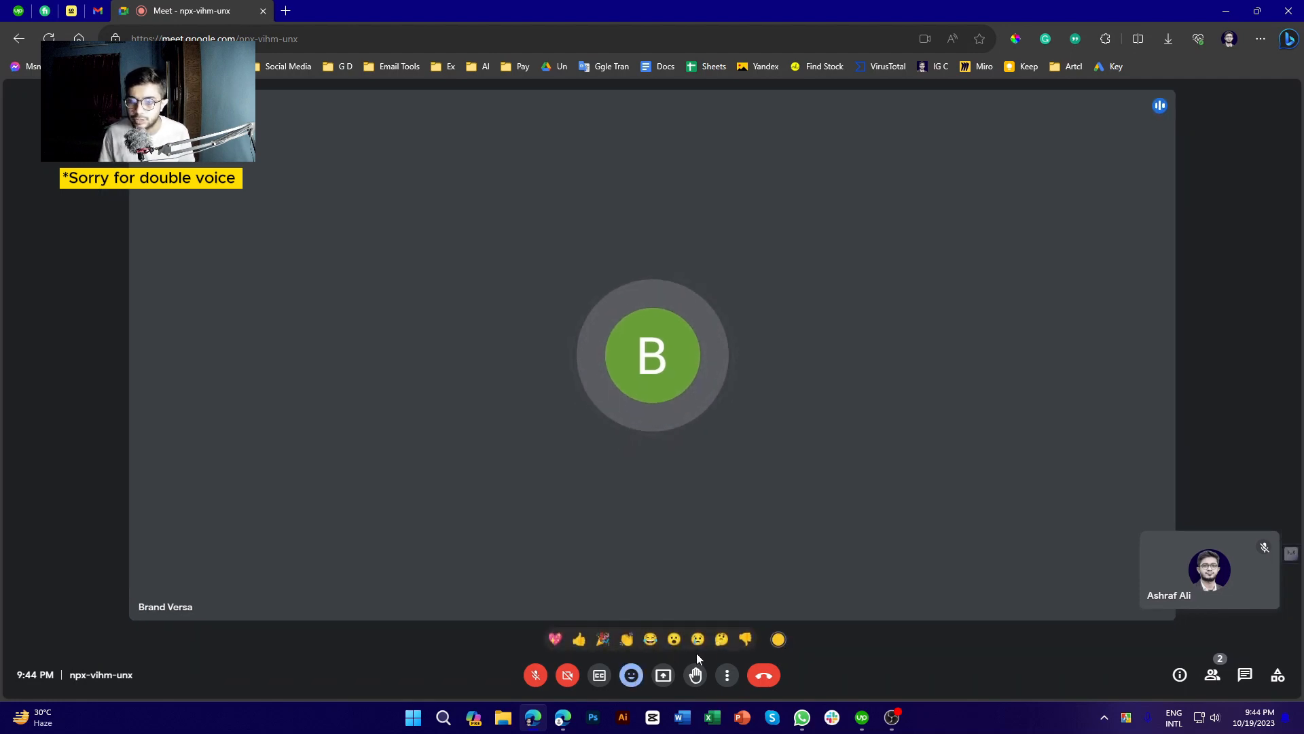
left_click(577, 644)
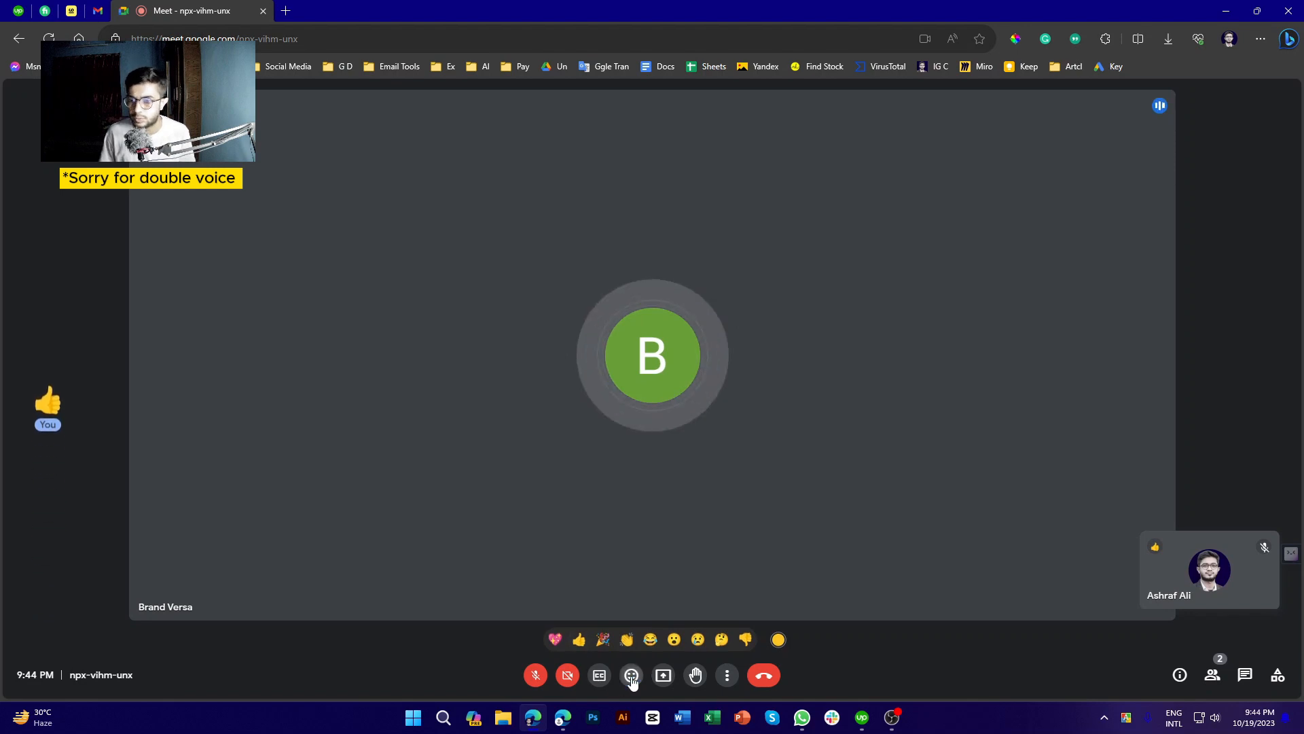
left_click(664, 677)
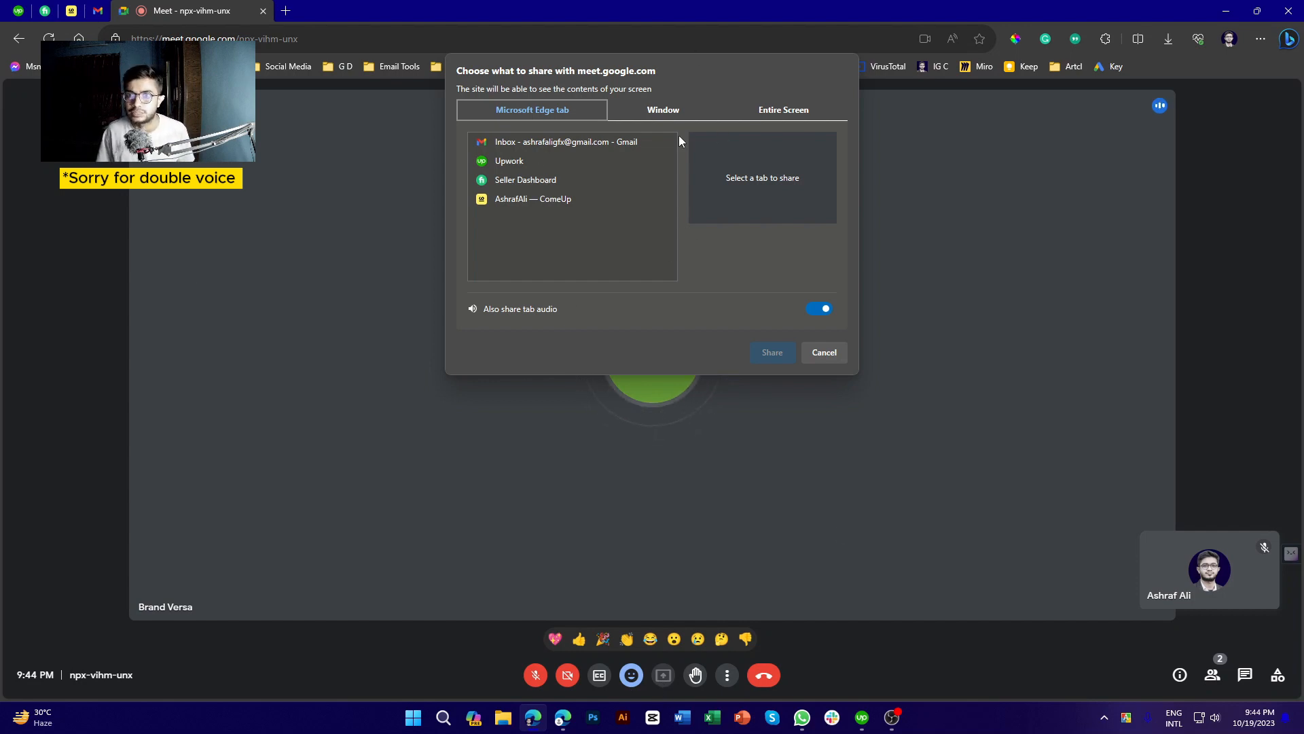
Browse the Window, Edge tab and Entire Screen share options, toggle tab audio, then cancel
left_click(659, 120)
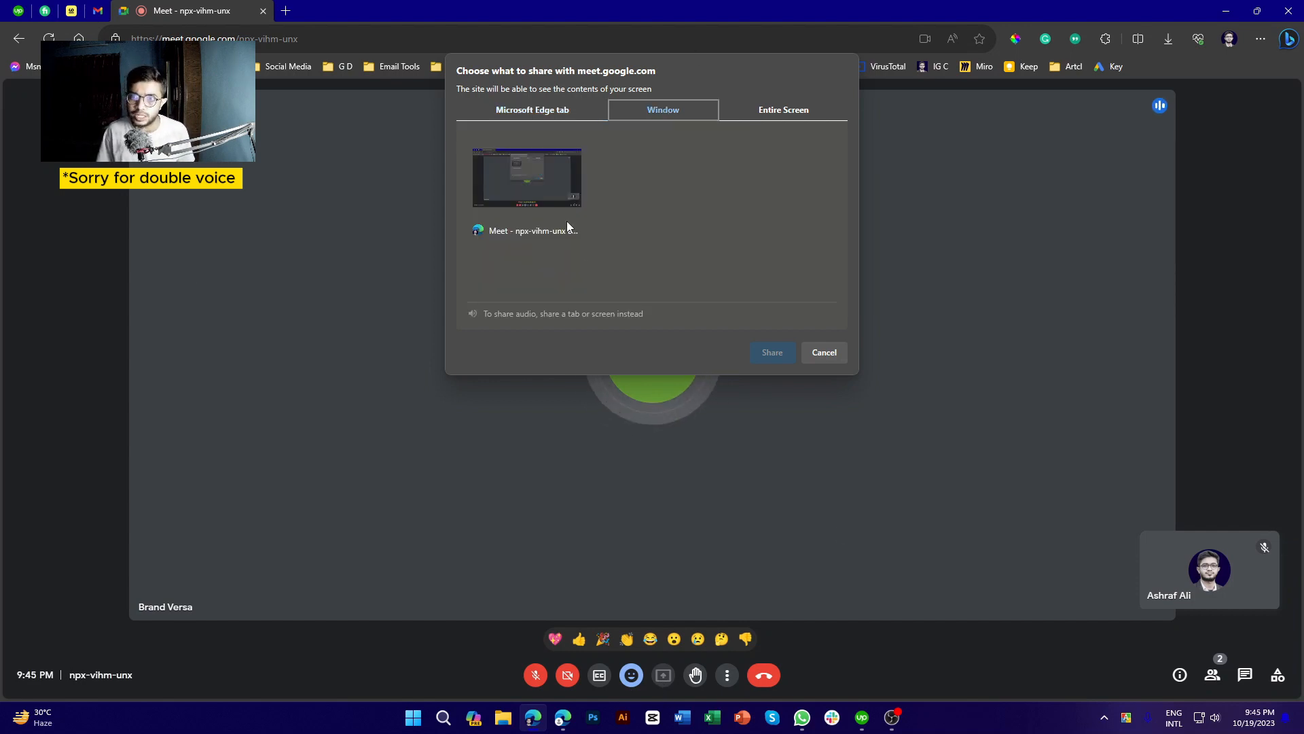
left_click(519, 113)
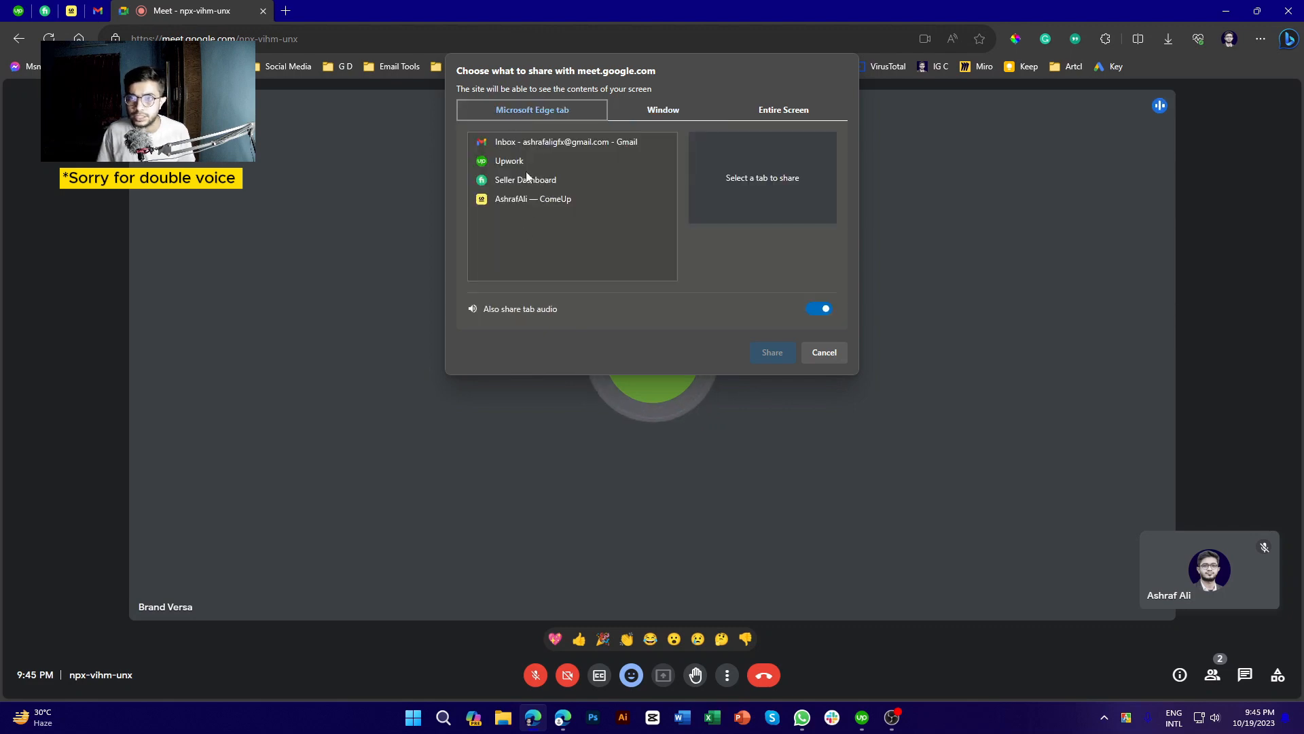
left_click(793, 110)
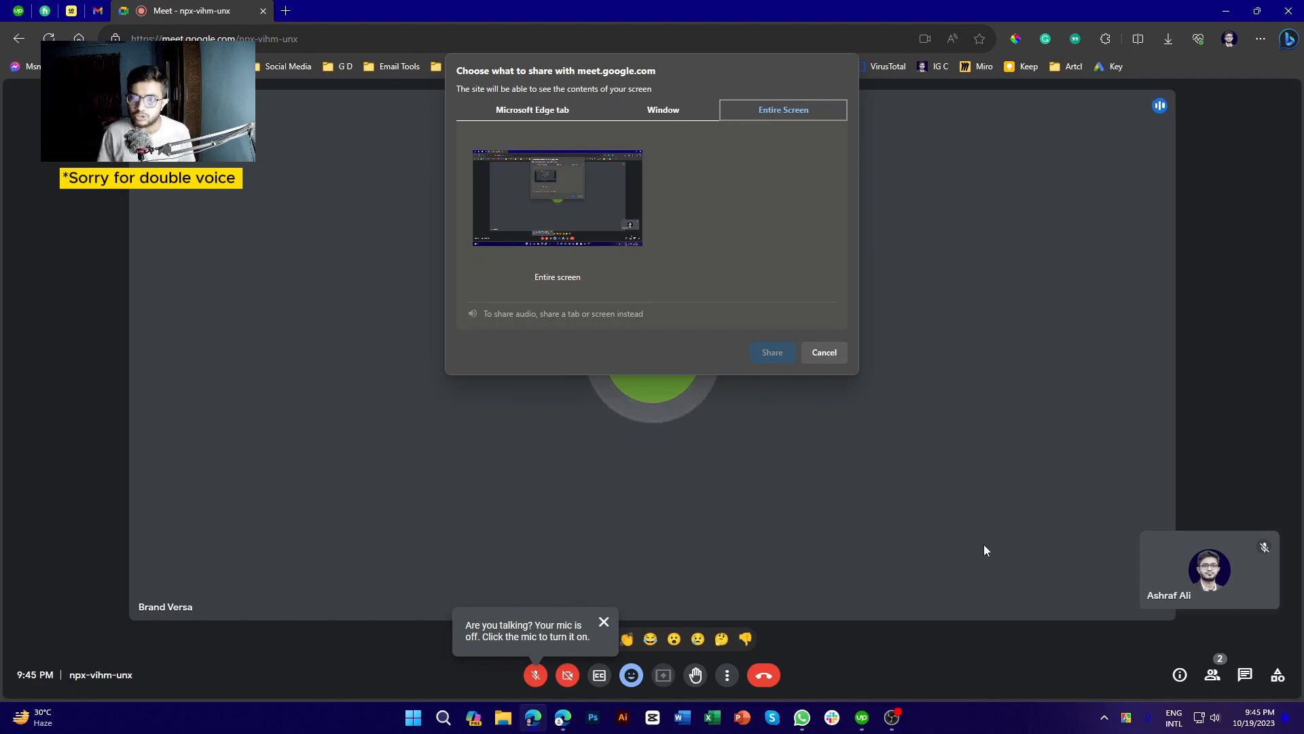
left_click(662, 110)
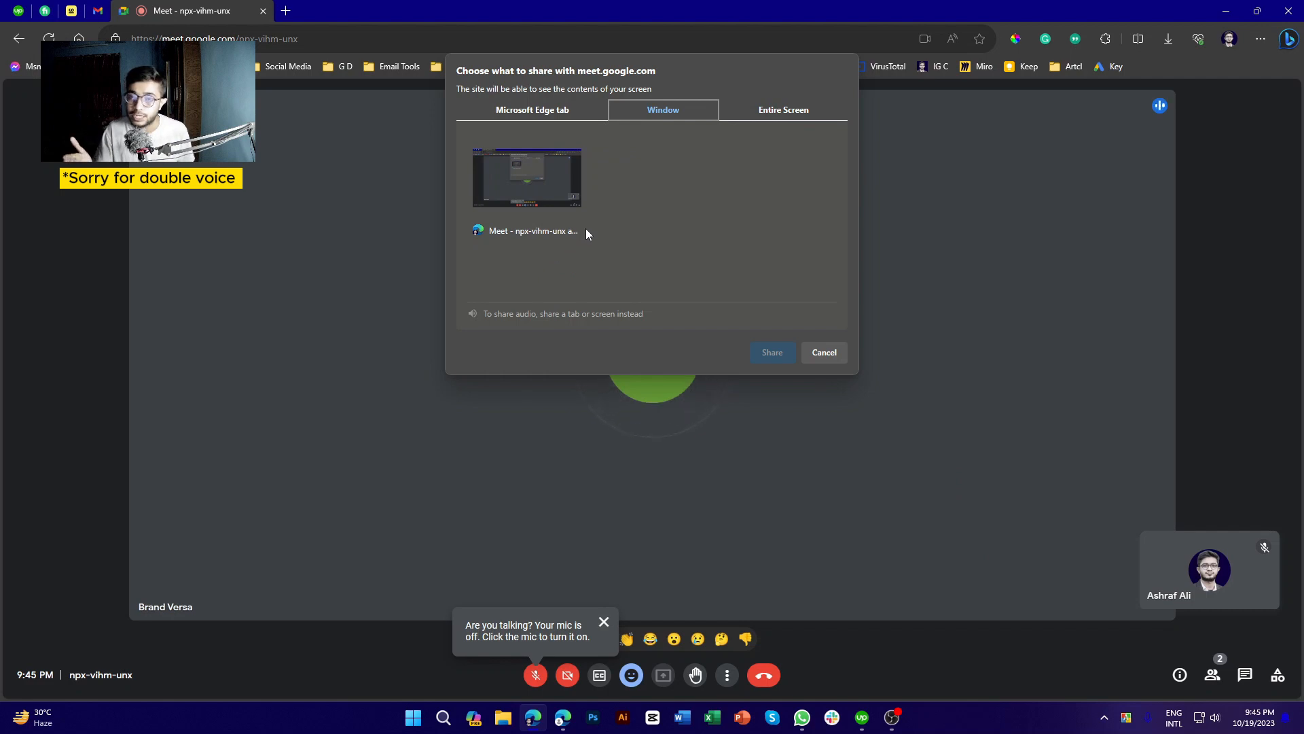
left_click(544, 111)
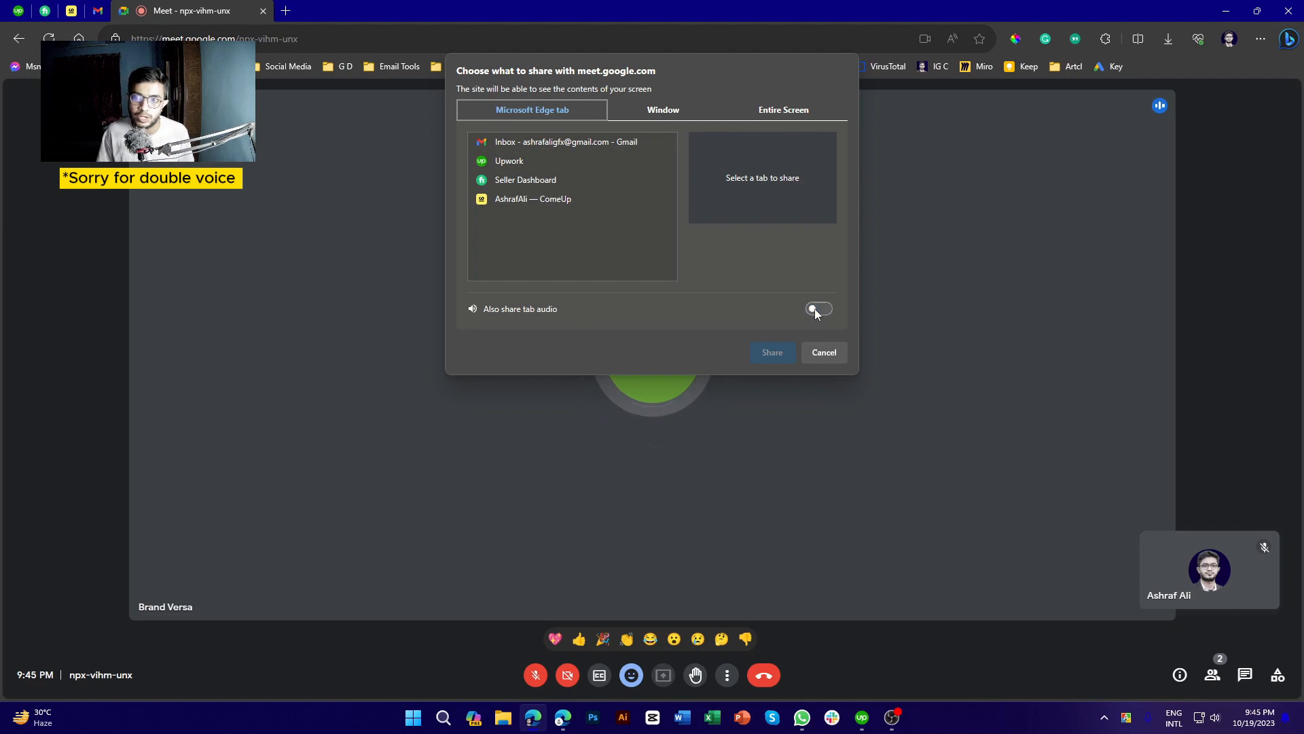
left_click(817, 310)
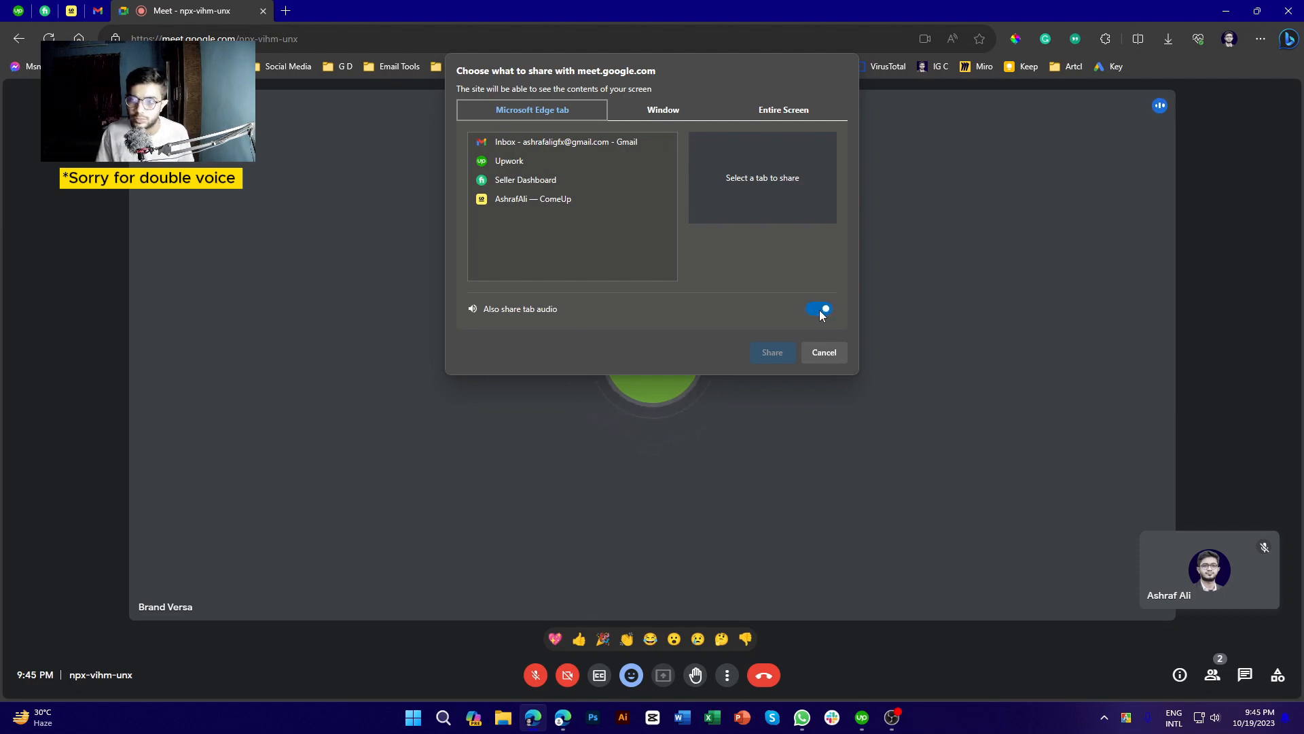
left_click(822, 357)
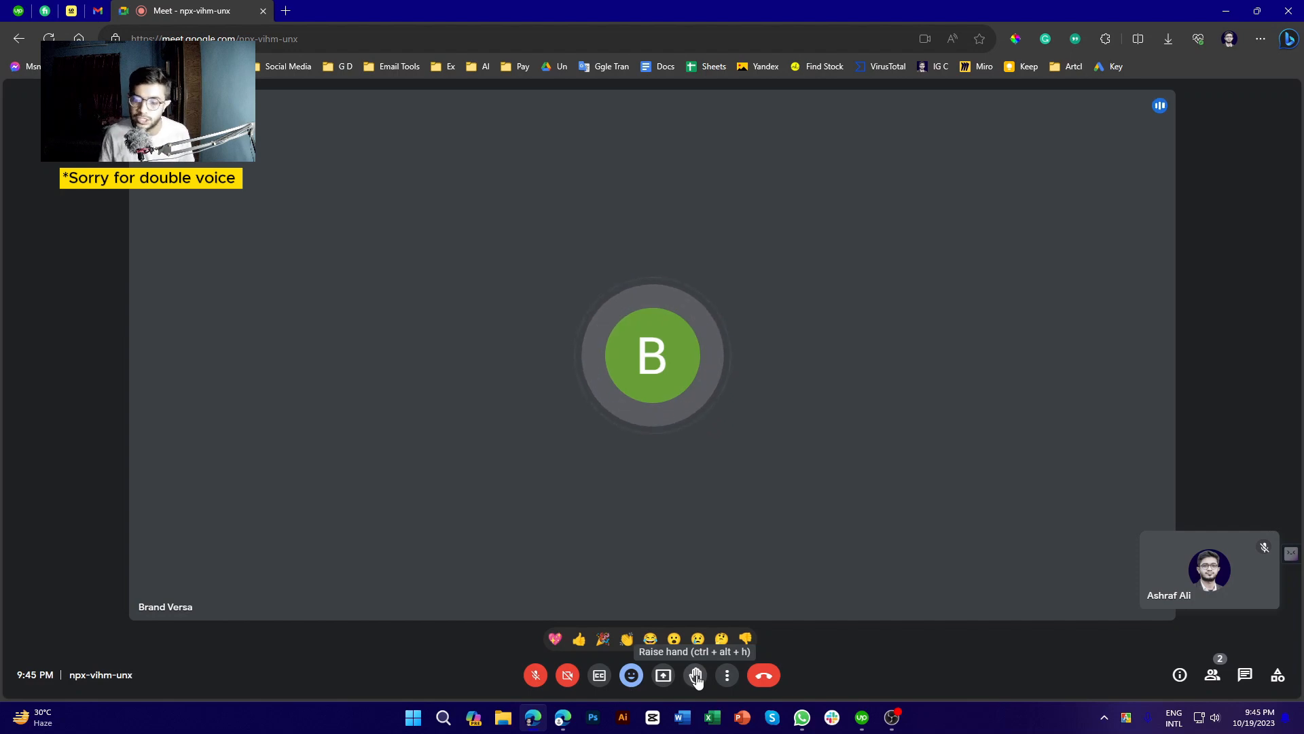
Raise and then lower a hand in the call, then open More options
left_click(696, 676)
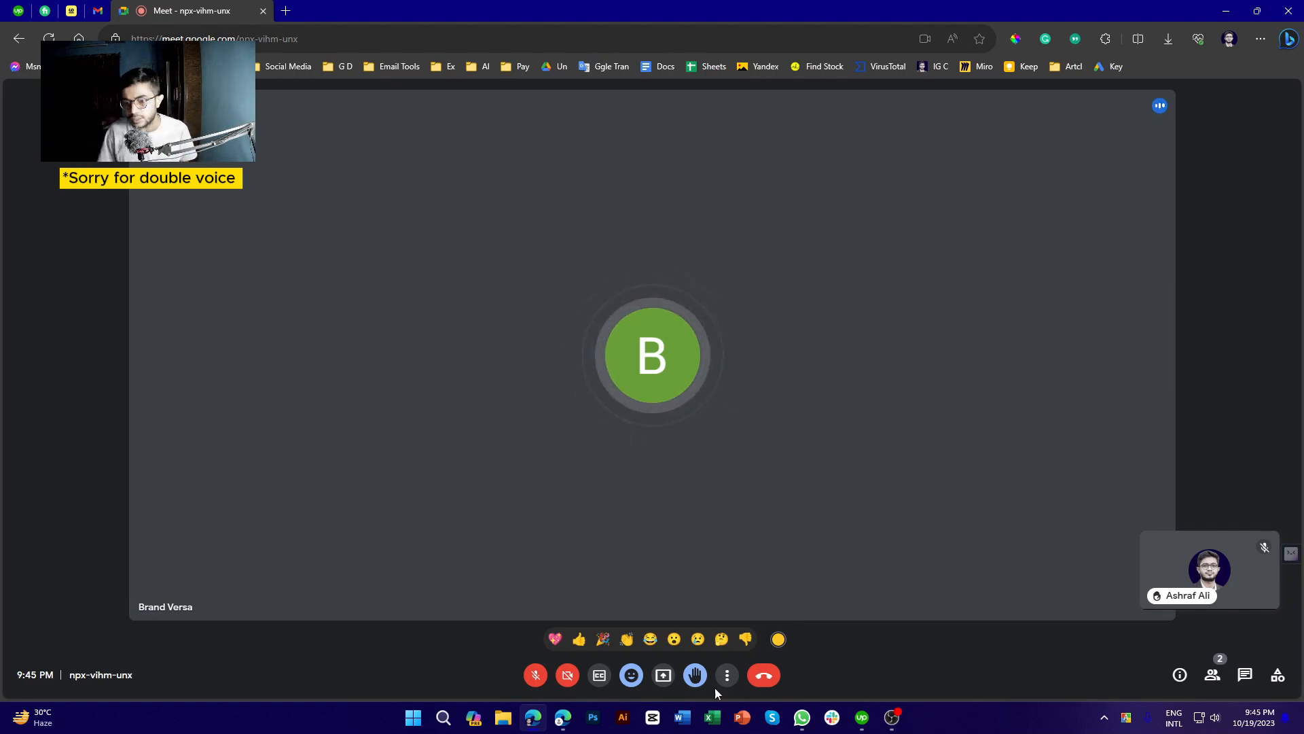
left_click(695, 680)
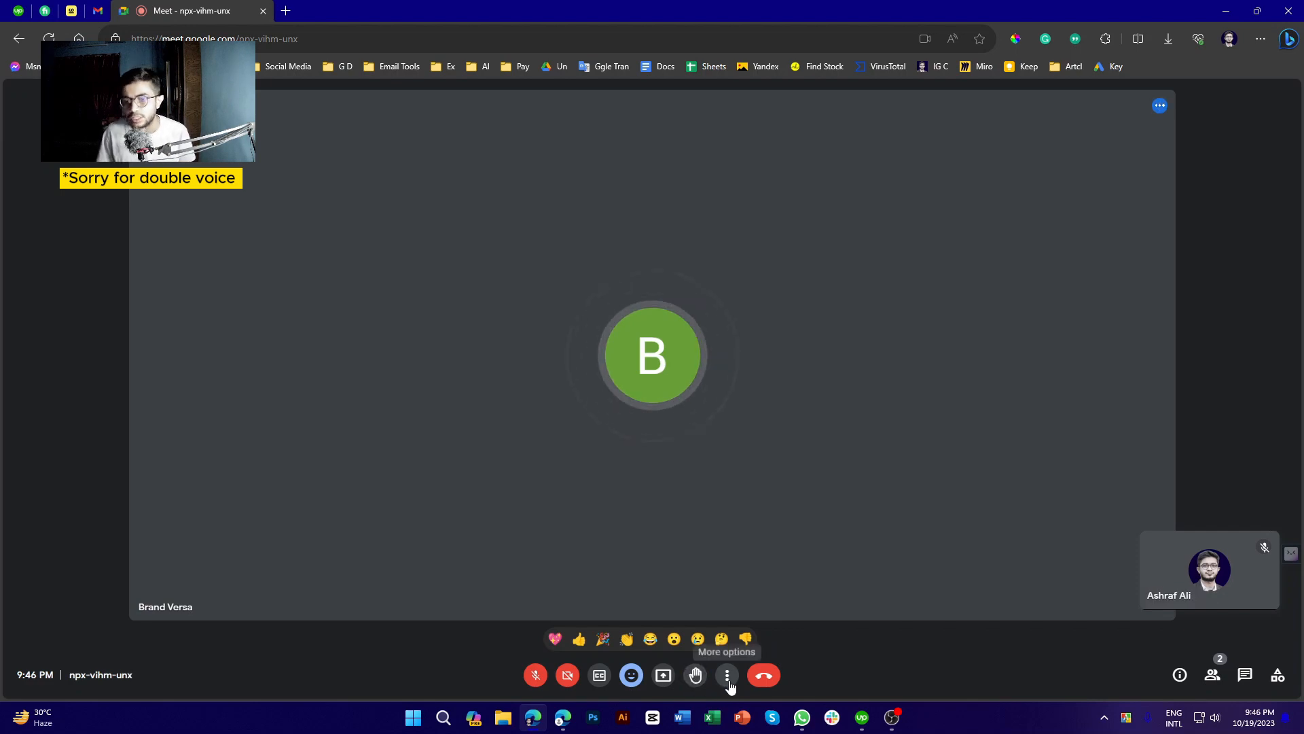
left_click(727, 685)
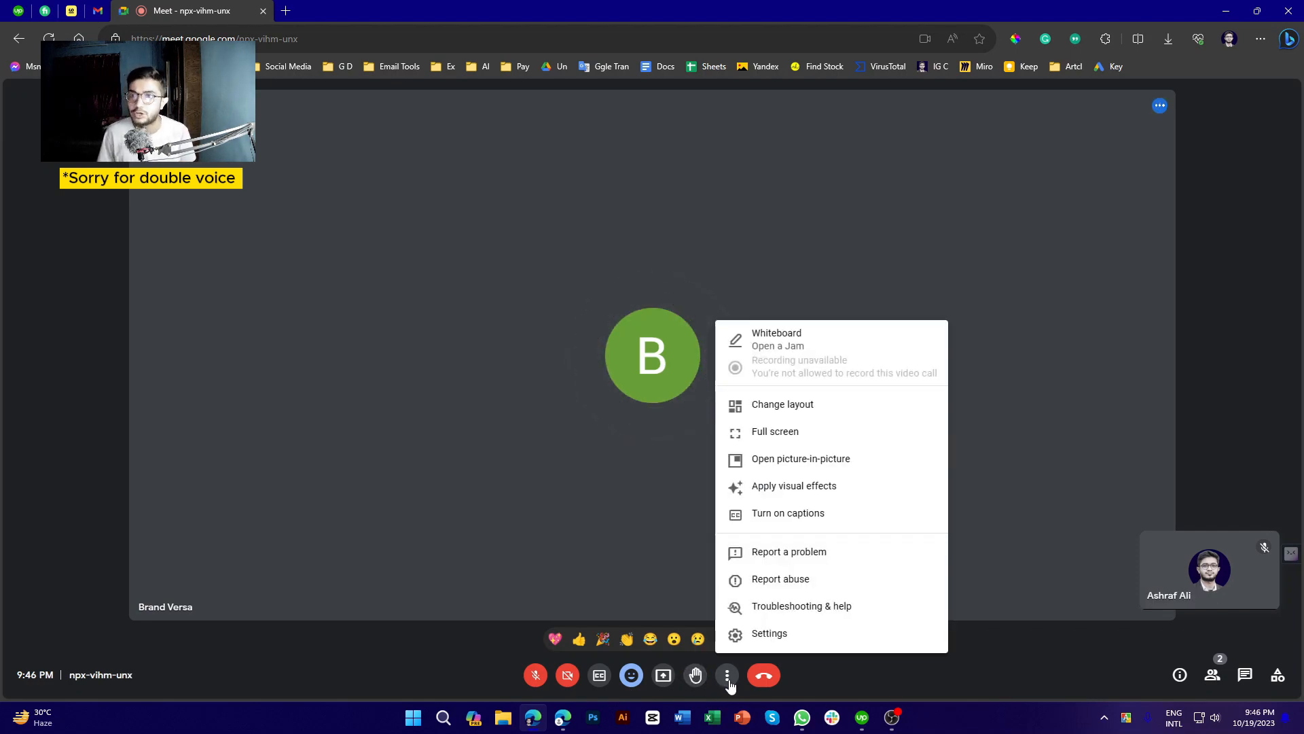
Start a new blank whiteboard from the Whiteboard option in More options
left_click(828, 345)
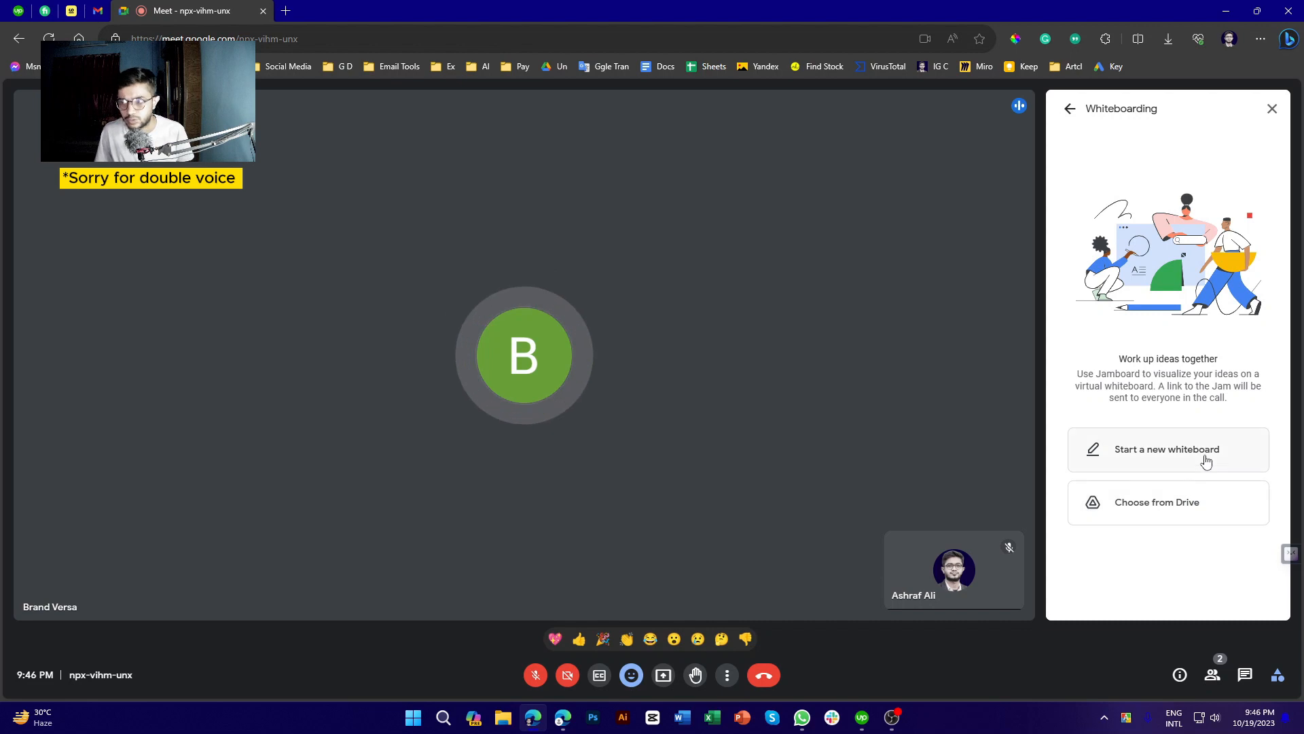
left_click(1206, 461)
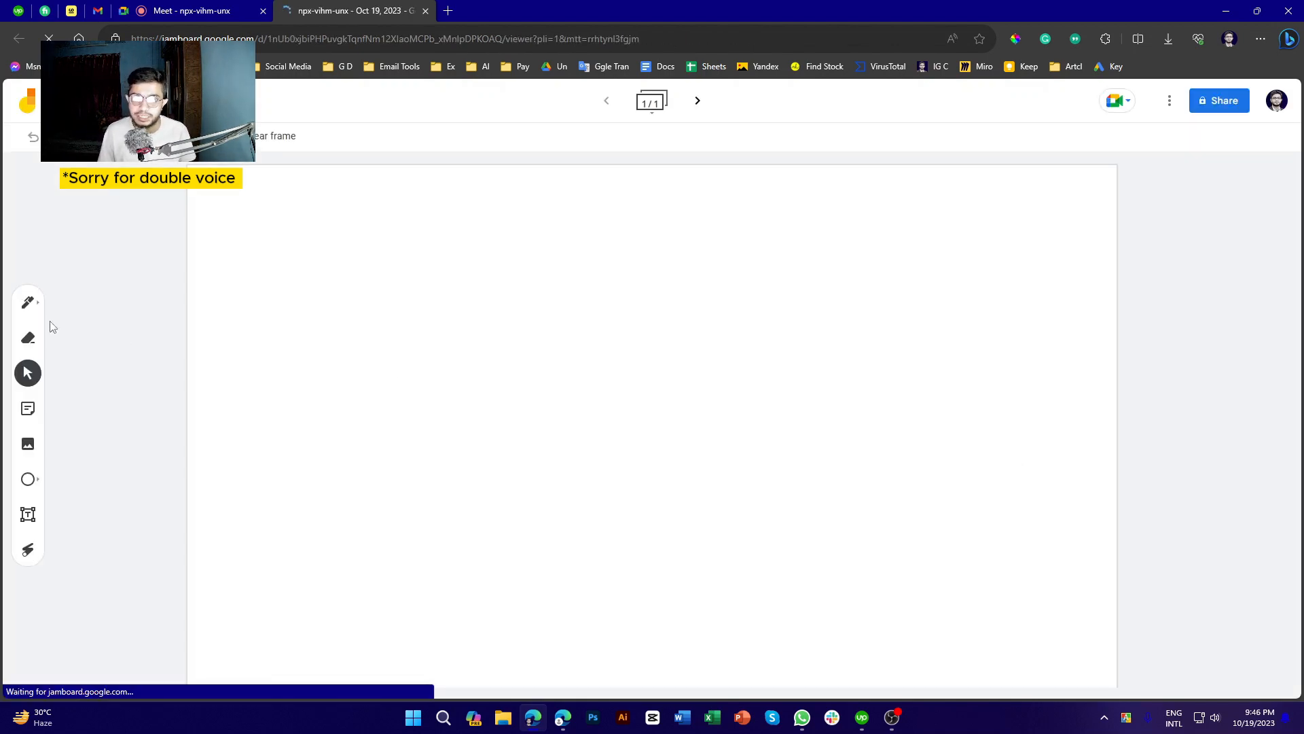
Draw a freehand scribble of large loops across the board with the pen
left_click(28, 301)
mouse_move(382, 450)
left_mouse_down()
mouse_move(690, 398)
mouse_move(557, 513)
left_mouse_up()
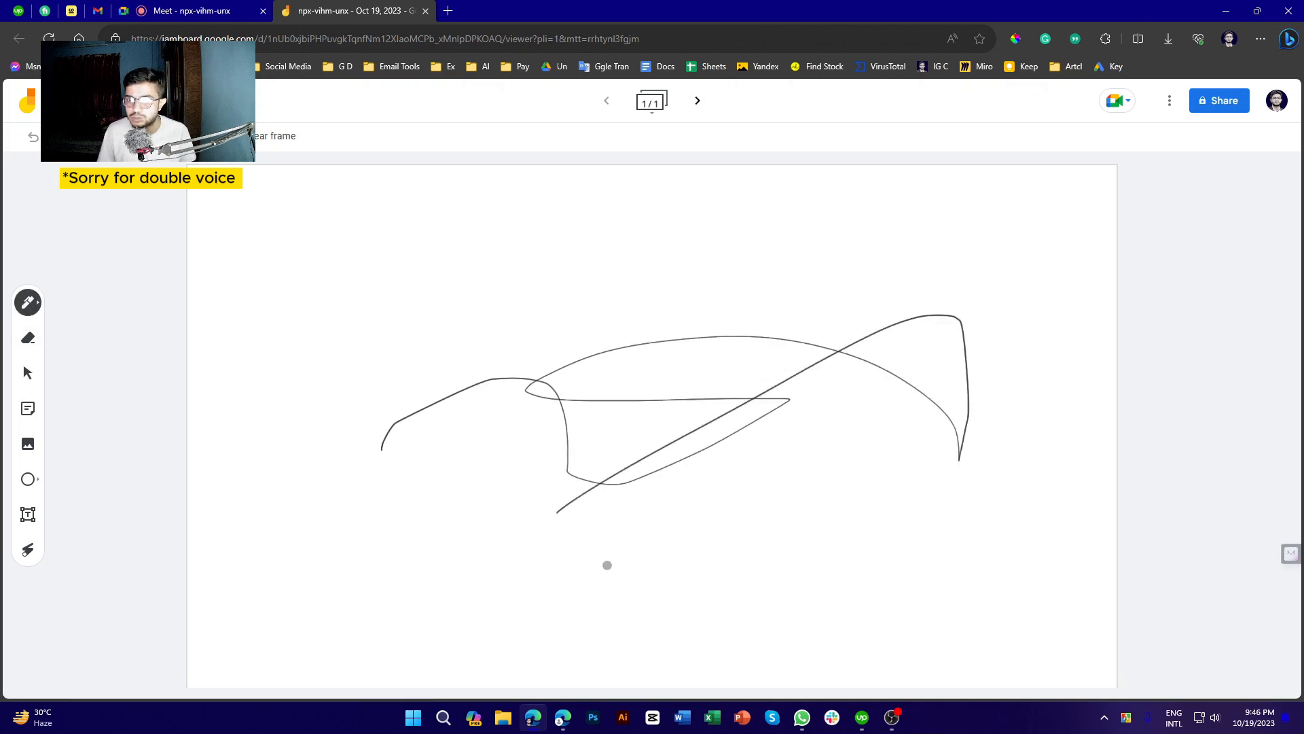
mouse_move(607, 564)
left_mouse_down()
mouse_move(530, 544)
mouse_move(678, 439)
mouse_move(683, 452)
left_mouse_up()
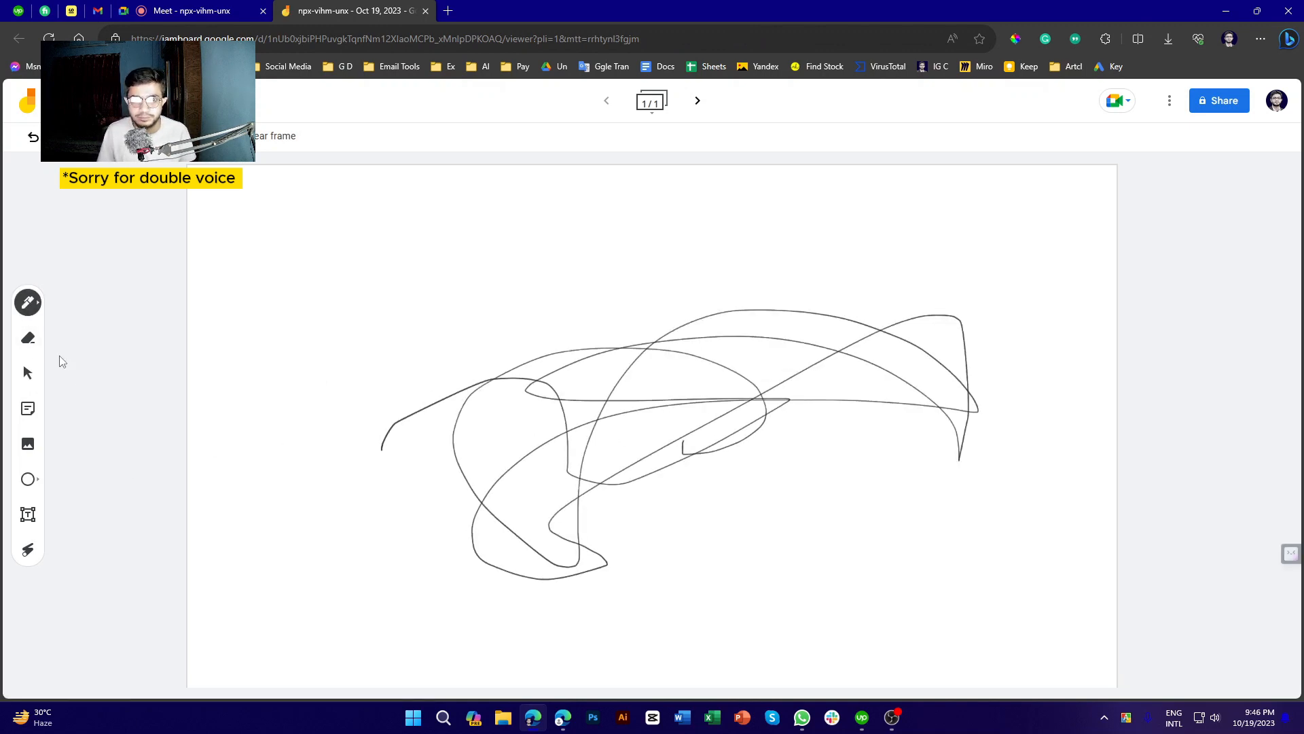
Erase every stroke with the Eraser until the frame is blank again
left_click(27, 337)
mouse_move(401, 428)
left_mouse_down()
mouse_move(1019, 369)
mouse_move(306, 408)
mouse_move(494, 479)
mouse_move(411, 493)
left_mouse_up()
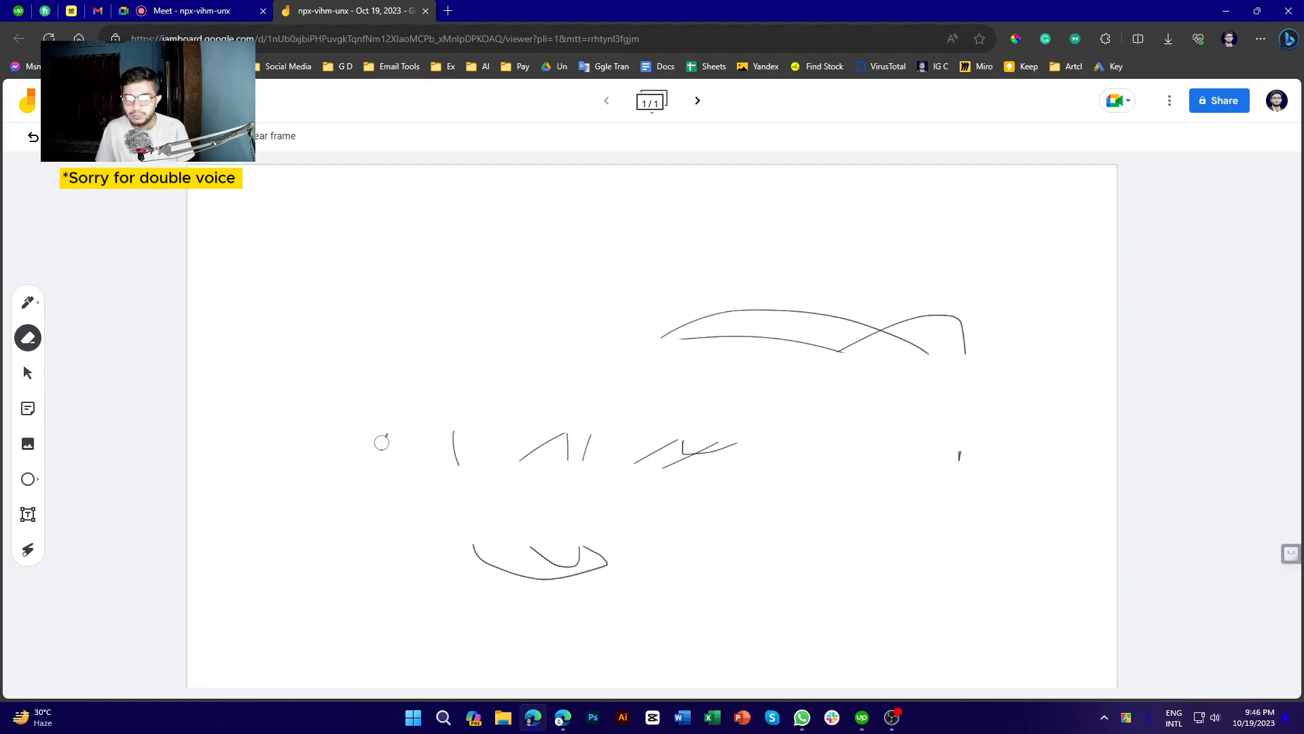
mouse_move(382, 443)
left_mouse_down()
mouse_move(937, 404)
mouse_move(326, 279)
mouse_move(978, 313)
left_mouse_up()
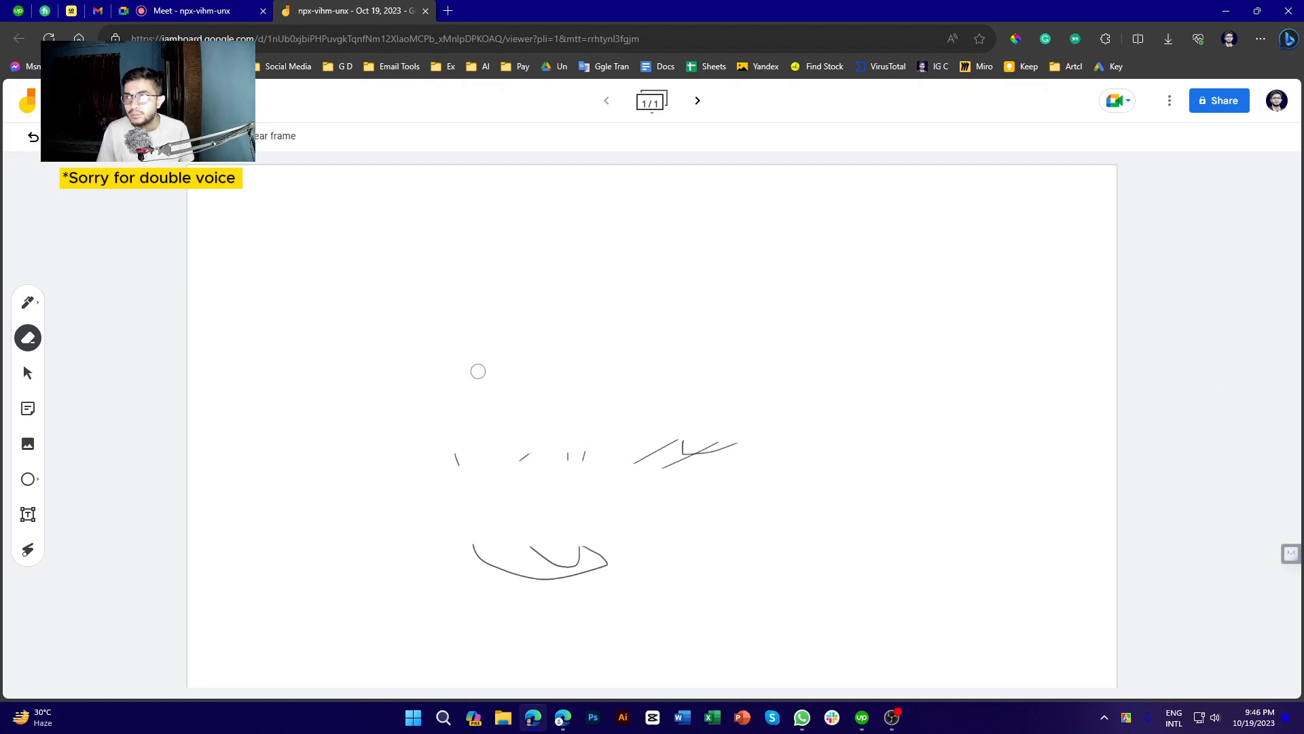
mouse_move(478, 371)
left_mouse_down()
mouse_move(783, 451)
mouse_move(367, 559)
mouse_move(579, 592)
left_mouse_up()
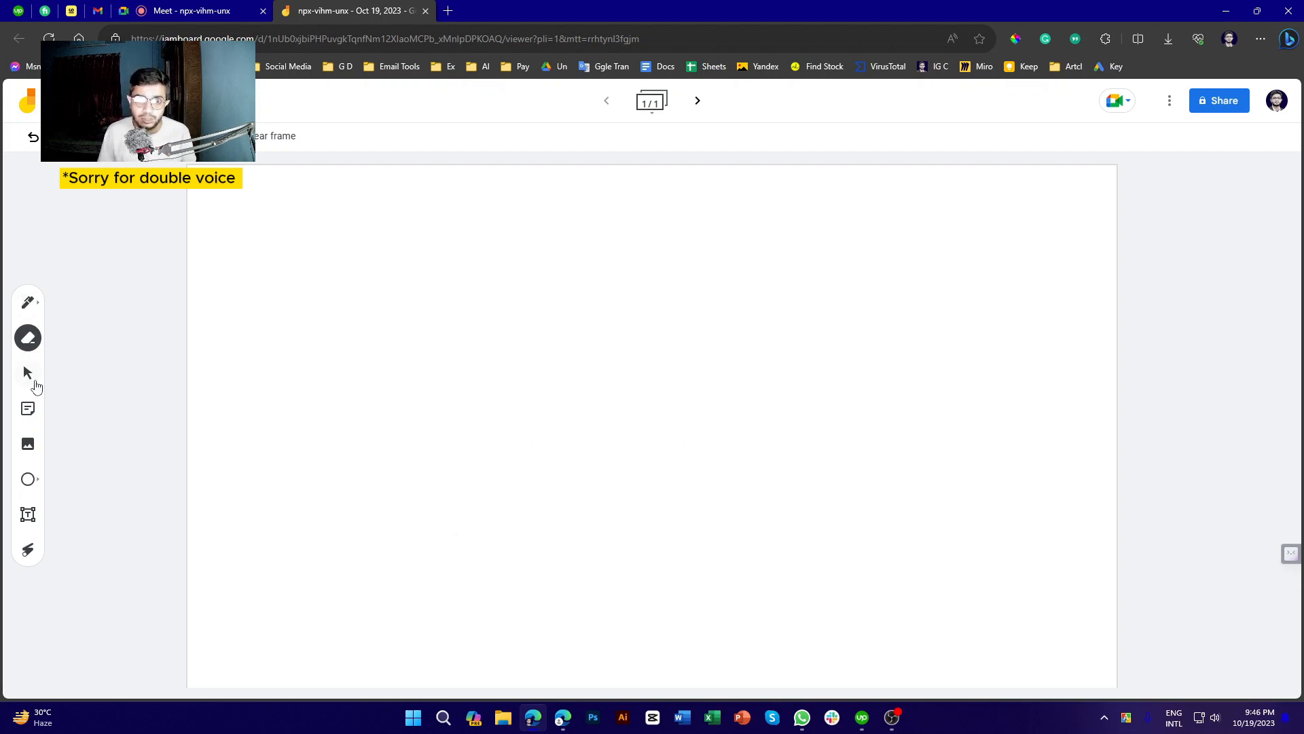
left_click(27, 371)
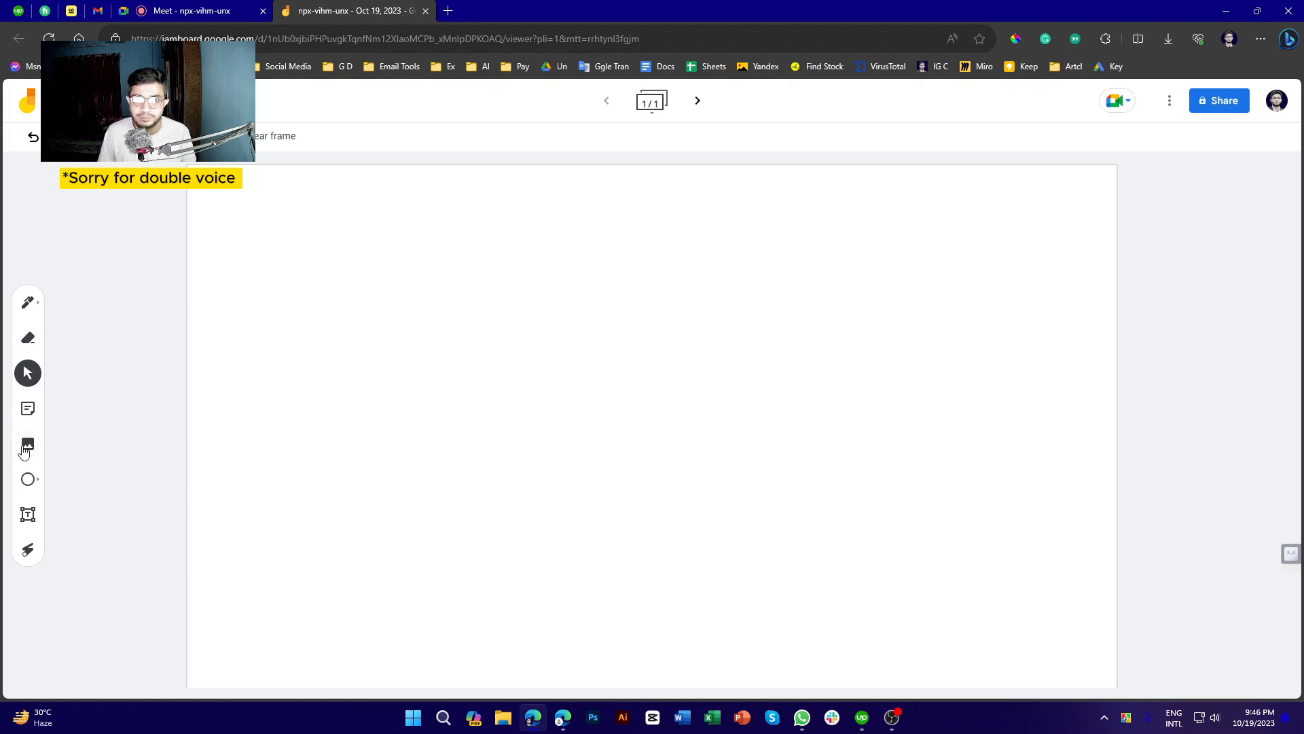
left_click(27, 479)
Draw a wide ellipse in the lower middle of the board with the Circle tool
left_click_drag(388, 451, 848, 599)
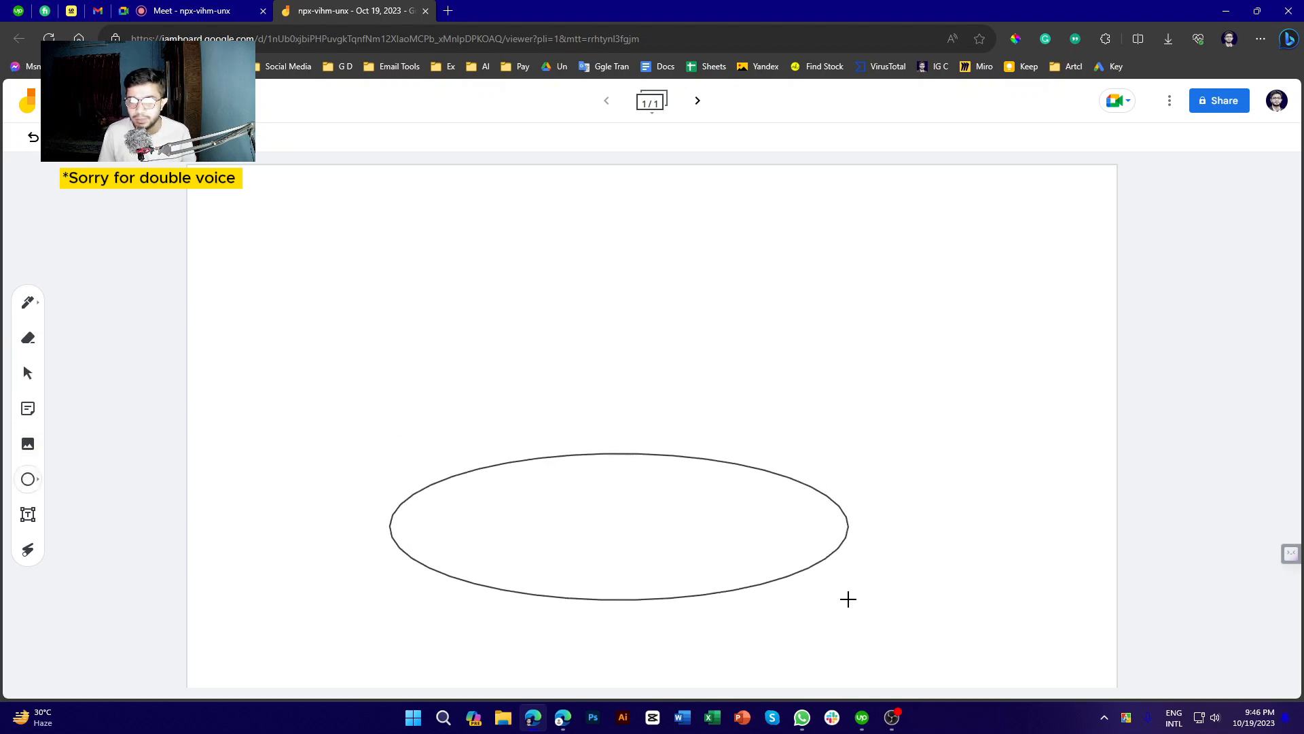
left_click(415, 322)
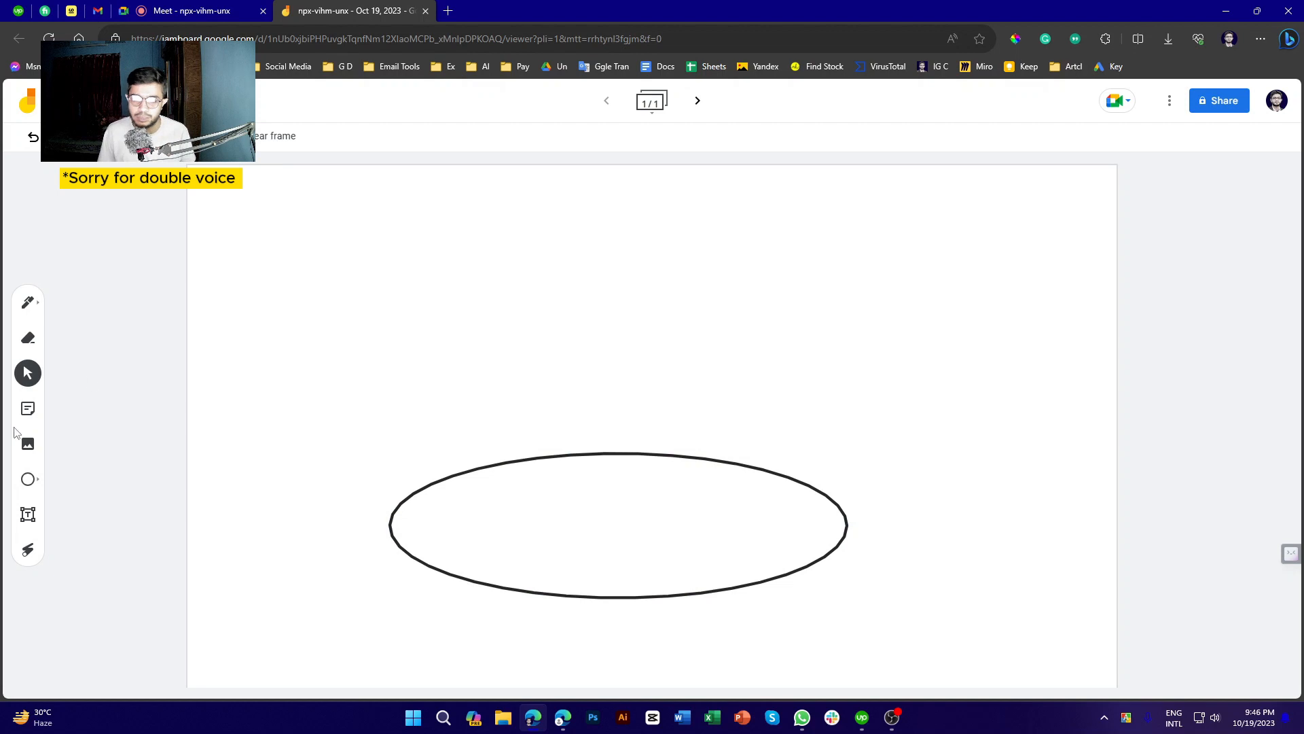
left_click(27, 338)
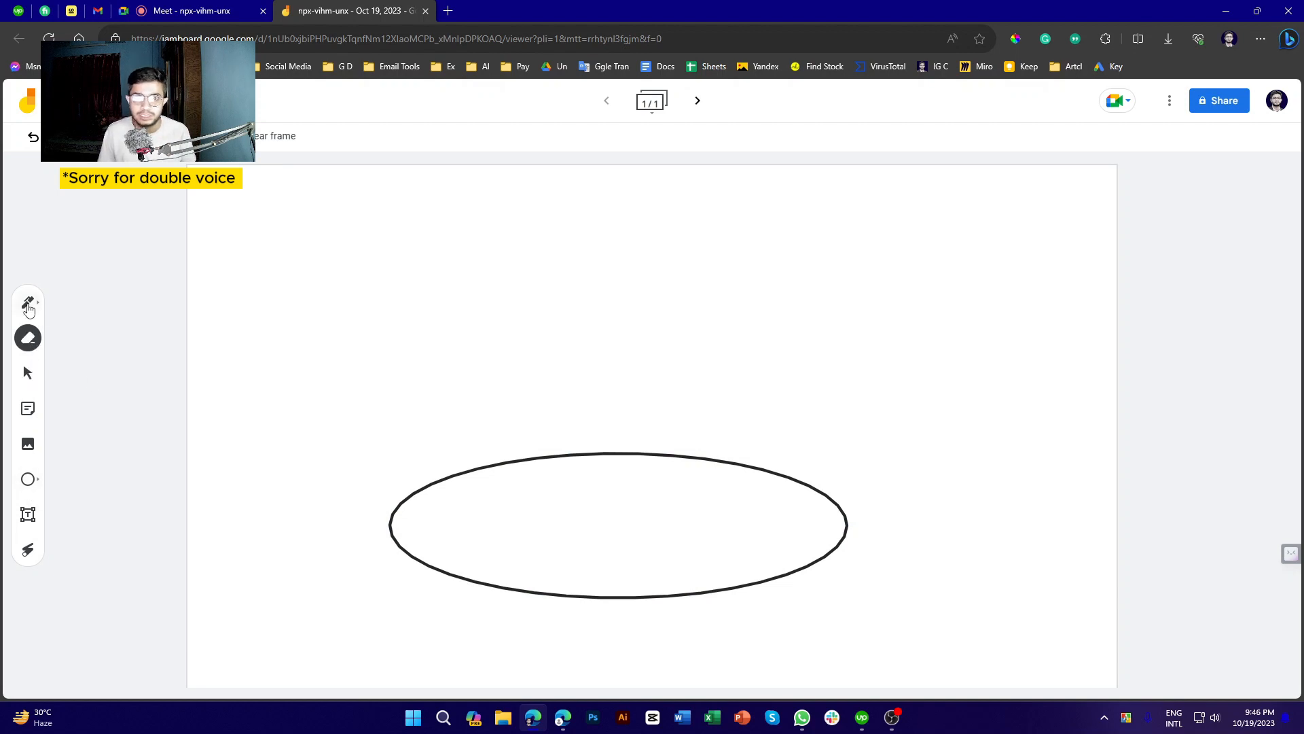
With the Marker pen, draw grey loops and crossing lines around the ellipse
left_click(28, 303)
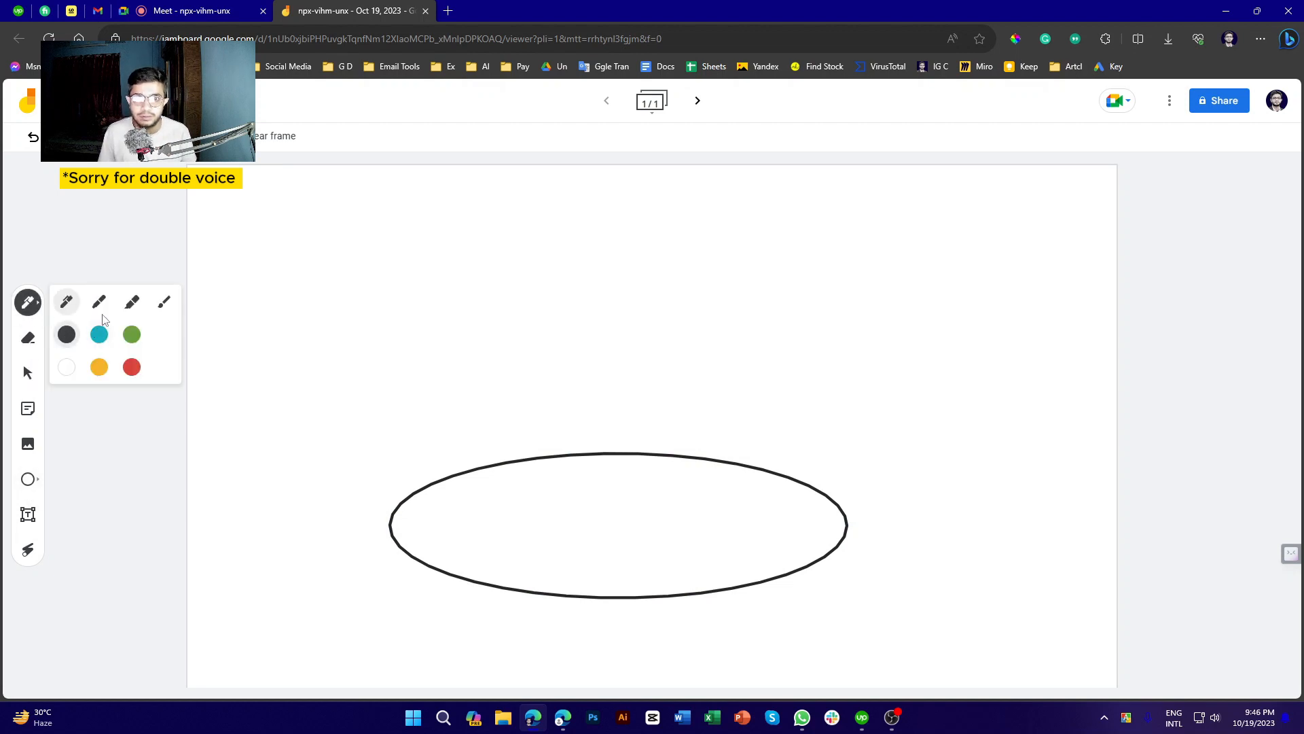
left_click(131, 301)
mouse_move(346, 298)
left_mouse_down()
mouse_move(552, 344)
mouse_move(772, 333)
mouse_move(765, 447)
left_mouse_up()
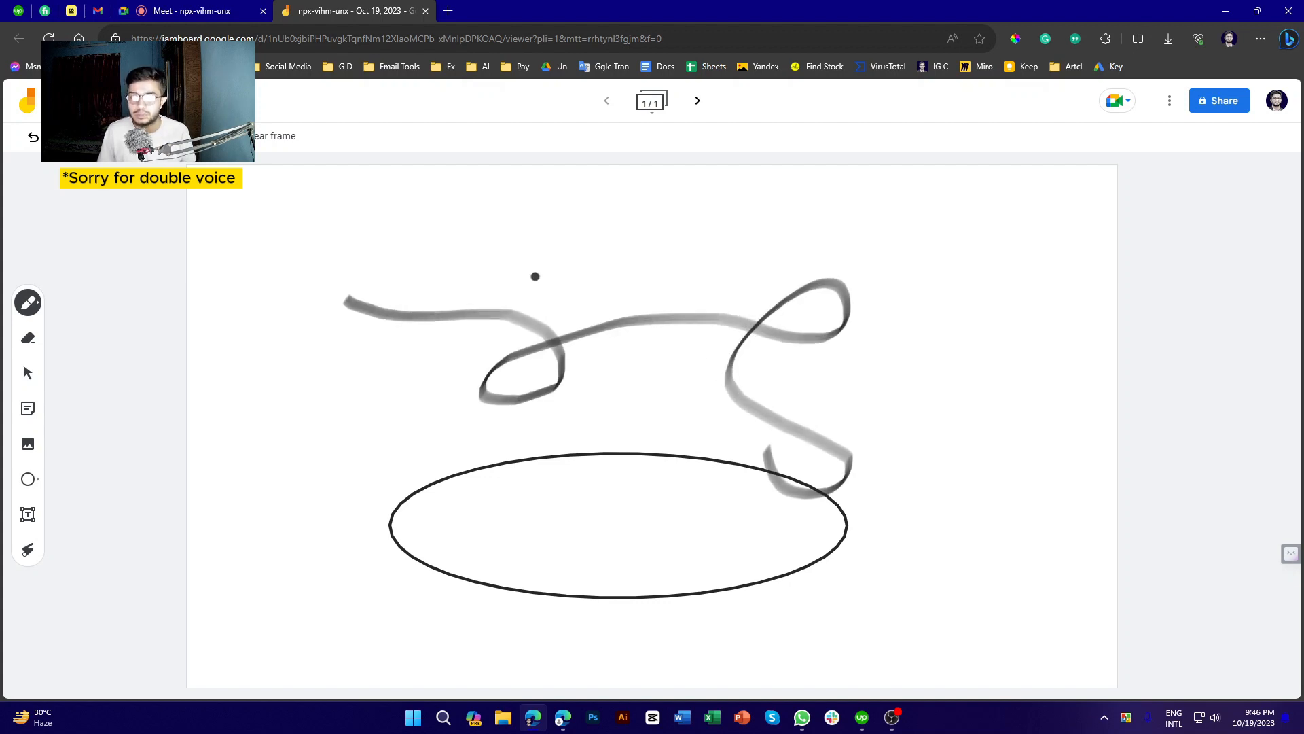
left_click_drag(303, 430, 367, 493)
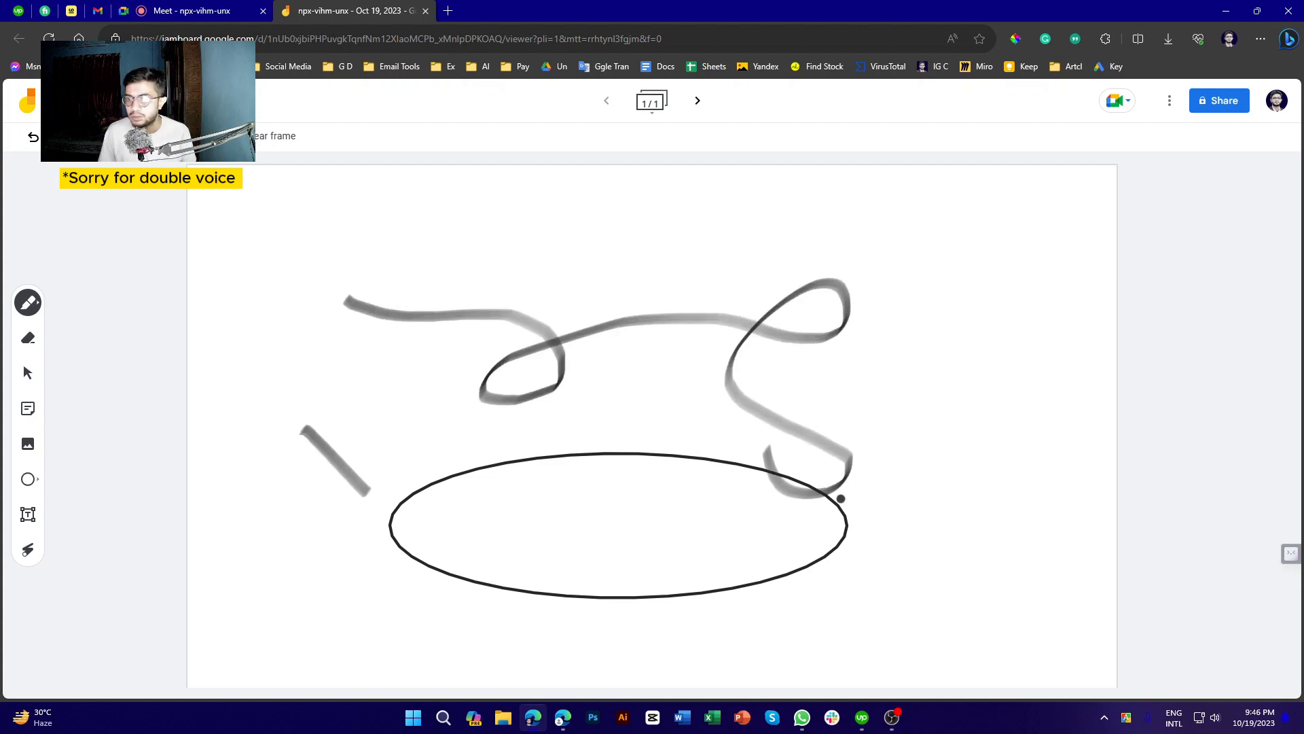
left_click_drag(841, 499, 1085, 427)
left_click_drag(993, 309, 992, 625)
left_click_drag(983, 515, 580, 655)
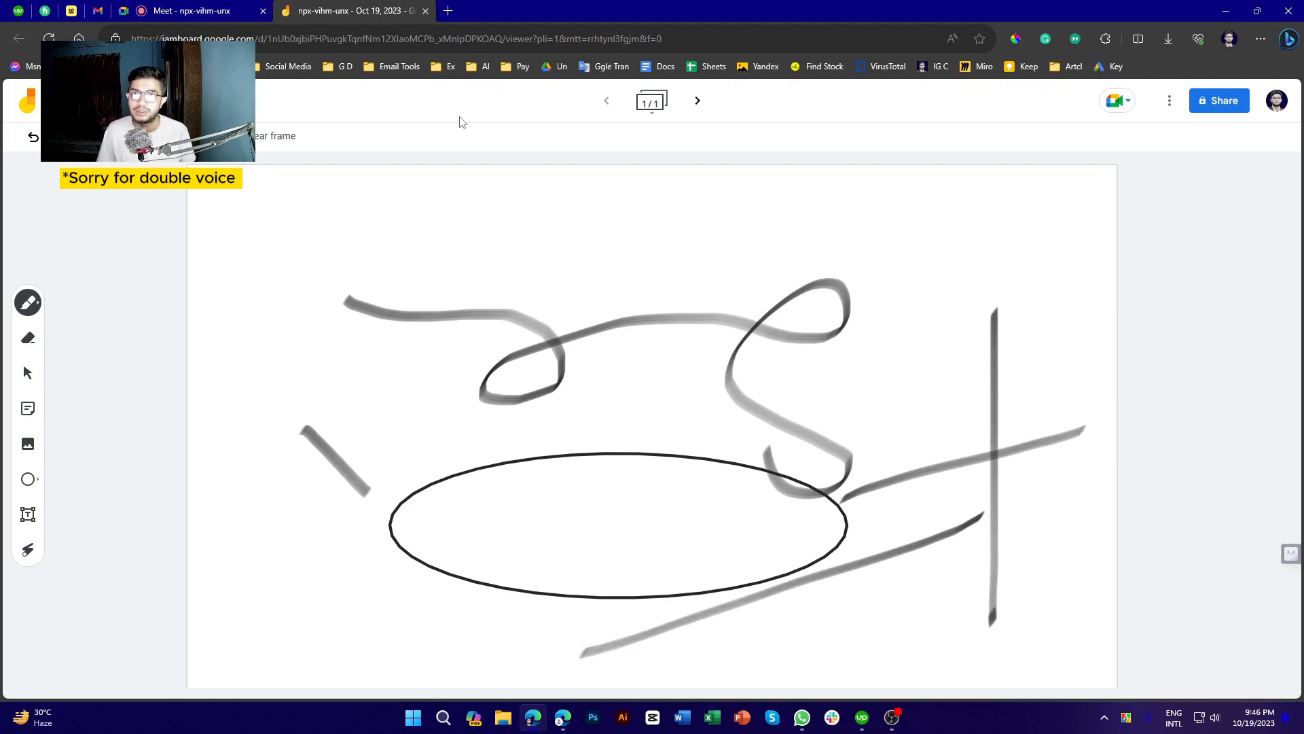
left_click_drag(699, 240, 520, 377)
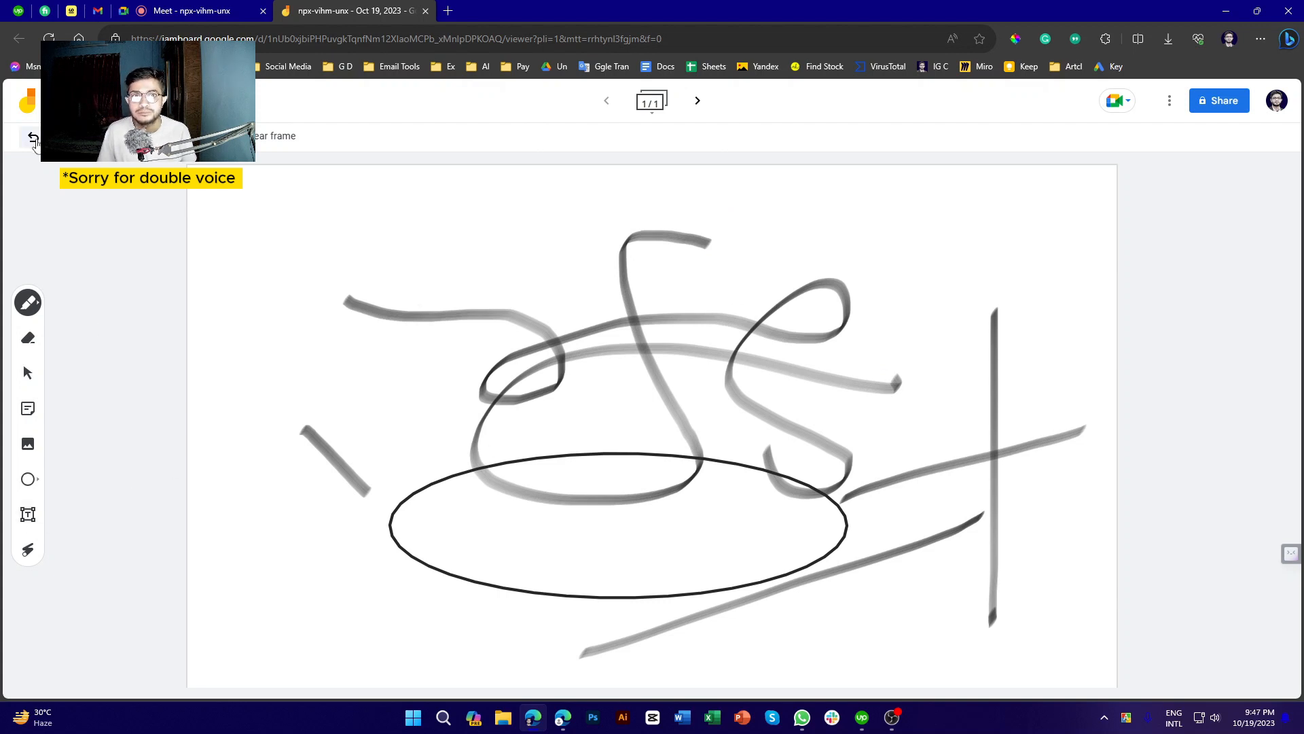
Undo the drawings four times until the frame is empty
left_click(33, 138)
left_click(32, 137)
left_click(32, 137)
left_click(33, 137)
left_click(32, 137)
left_click(33, 138)
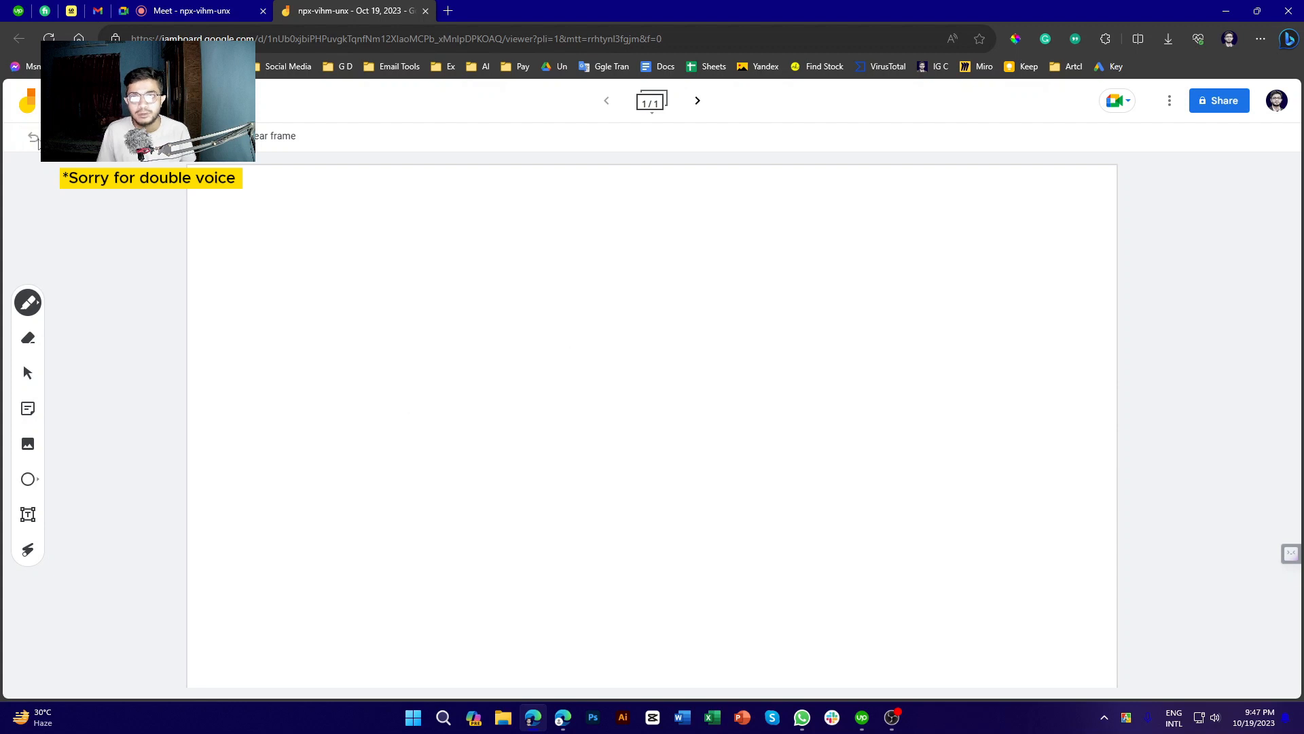
Handwrite 'Hello' on the board, then close the Jamboard tab
left_click_drag(461, 335, 454, 468)
left_click_drag(450, 415, 512, 397)
mouse_move(506, 344)
left_mouse_down()
mouse_move(509, 492)
mouse_move(571, 406)
mouse_move(568, 468)
left_mouse_up()
left_click_drag(604, 351, 609, 477)
left_click_drag(657, 351, 648, 477)
mouse_move(673, 412)
left_mouse_down()
mouse_move(727, 466)
mouse_move(705, 509)
left_mouse_up()
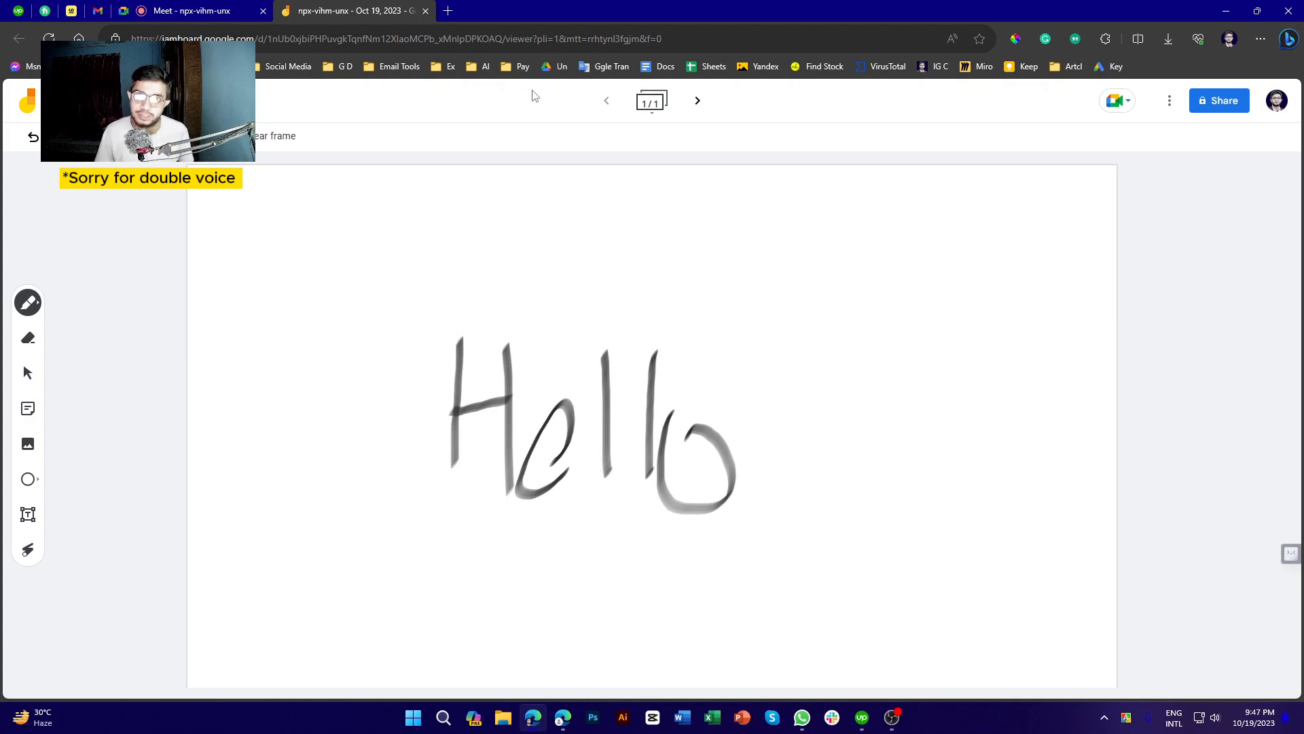
left_click(425, 11)
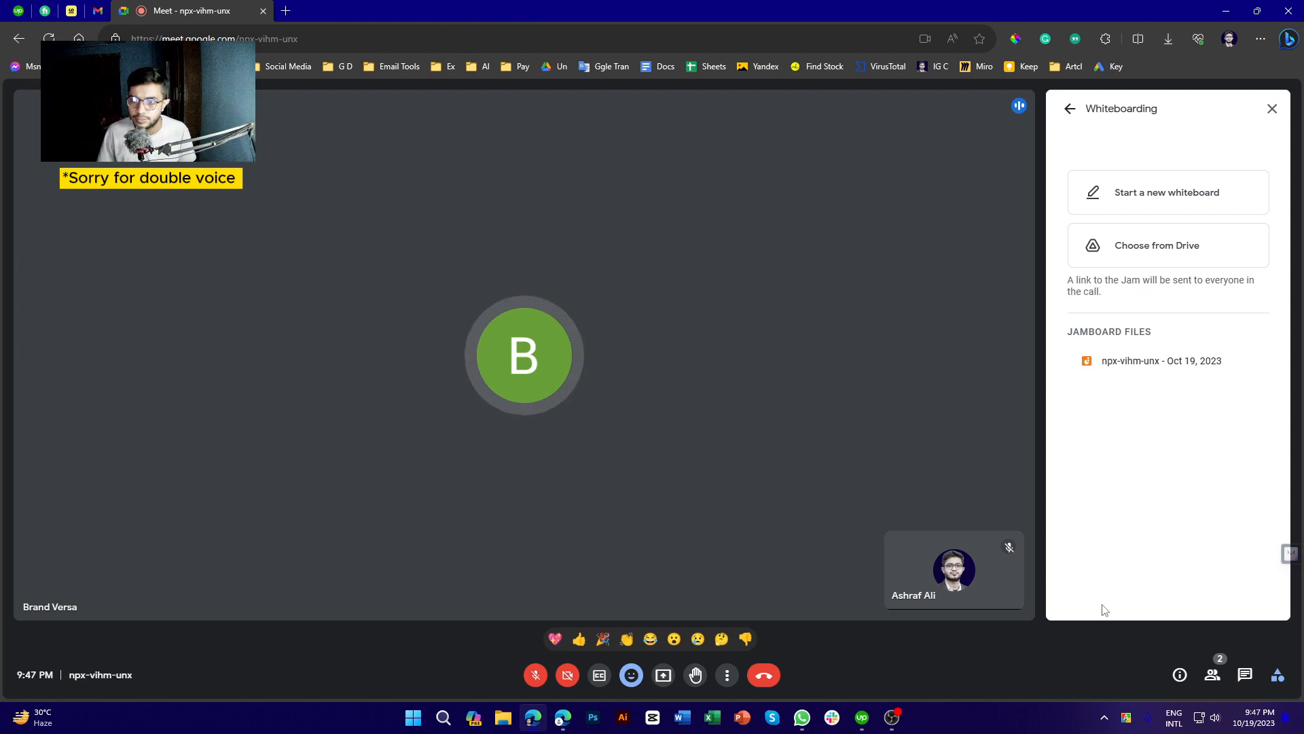
Close the Whiteboarding panel and, after trying Auto, Tiled and Spotlight, set the layout to Sidebar
left_click(1272, 109)
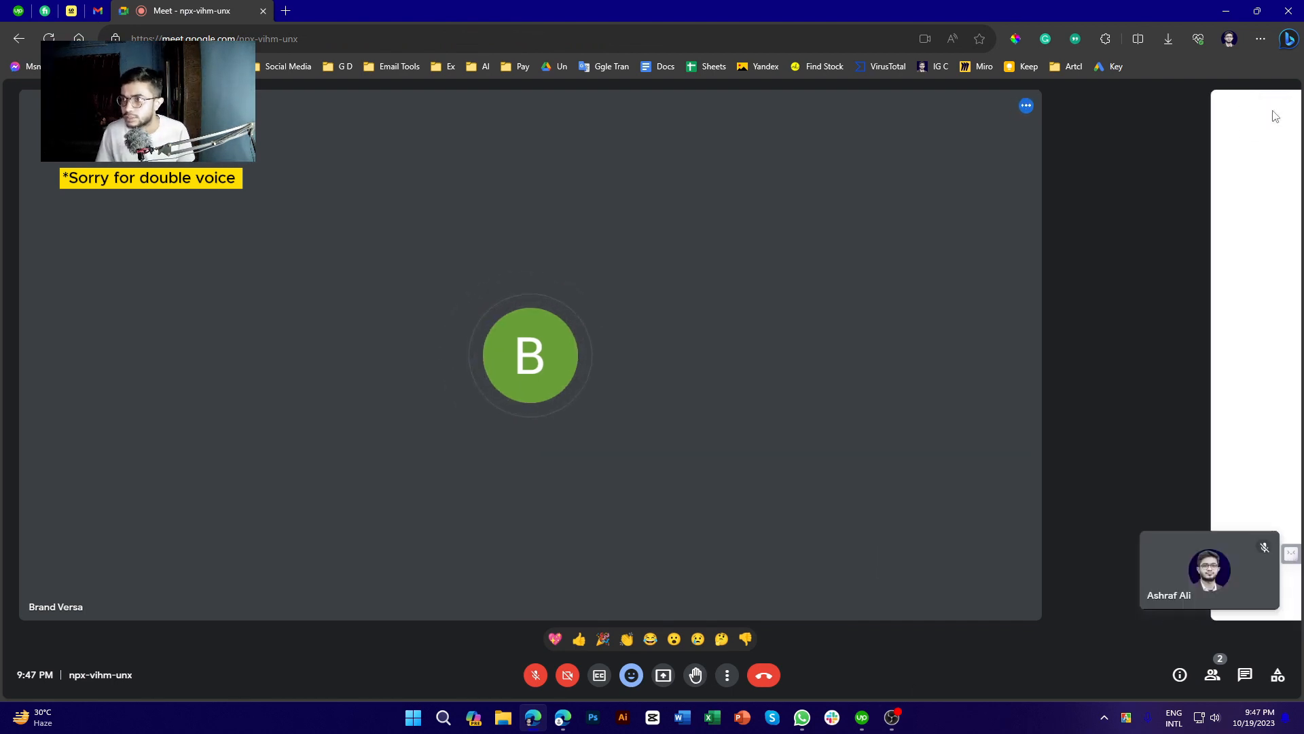
left_click(727, 678)
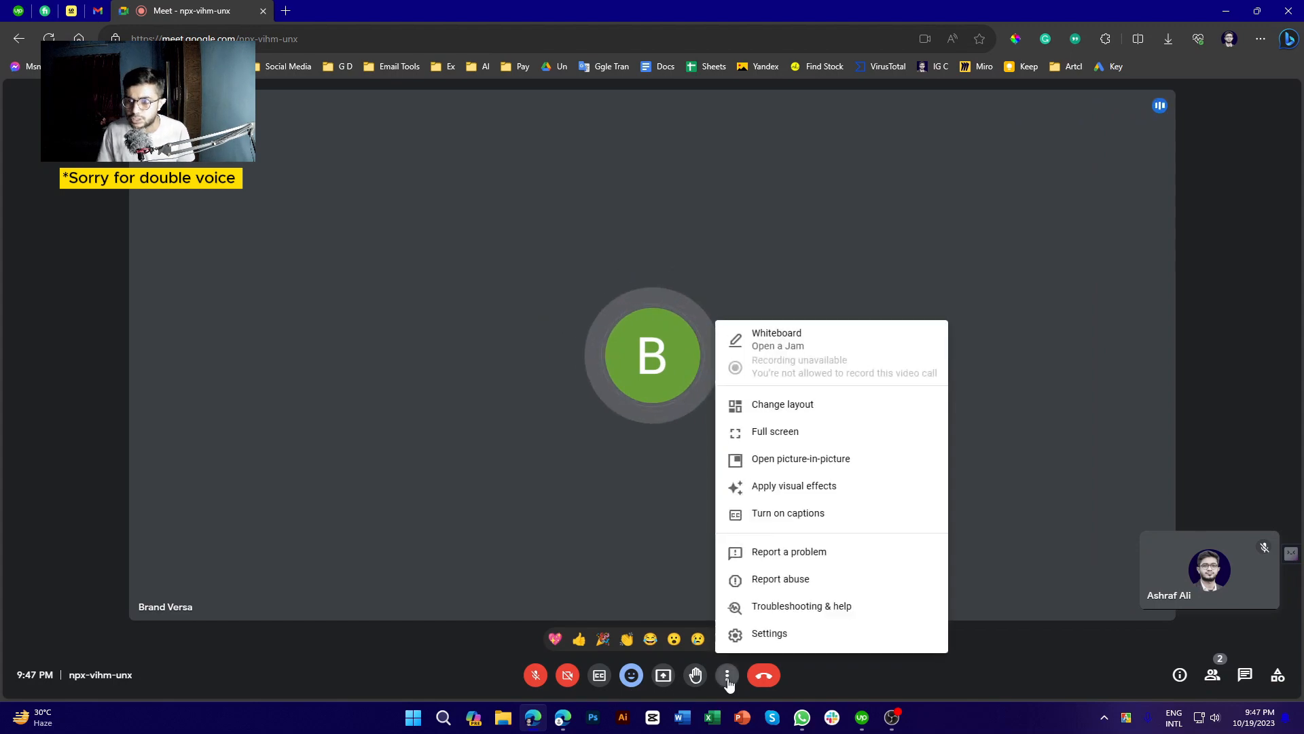
left_click(814, 406)
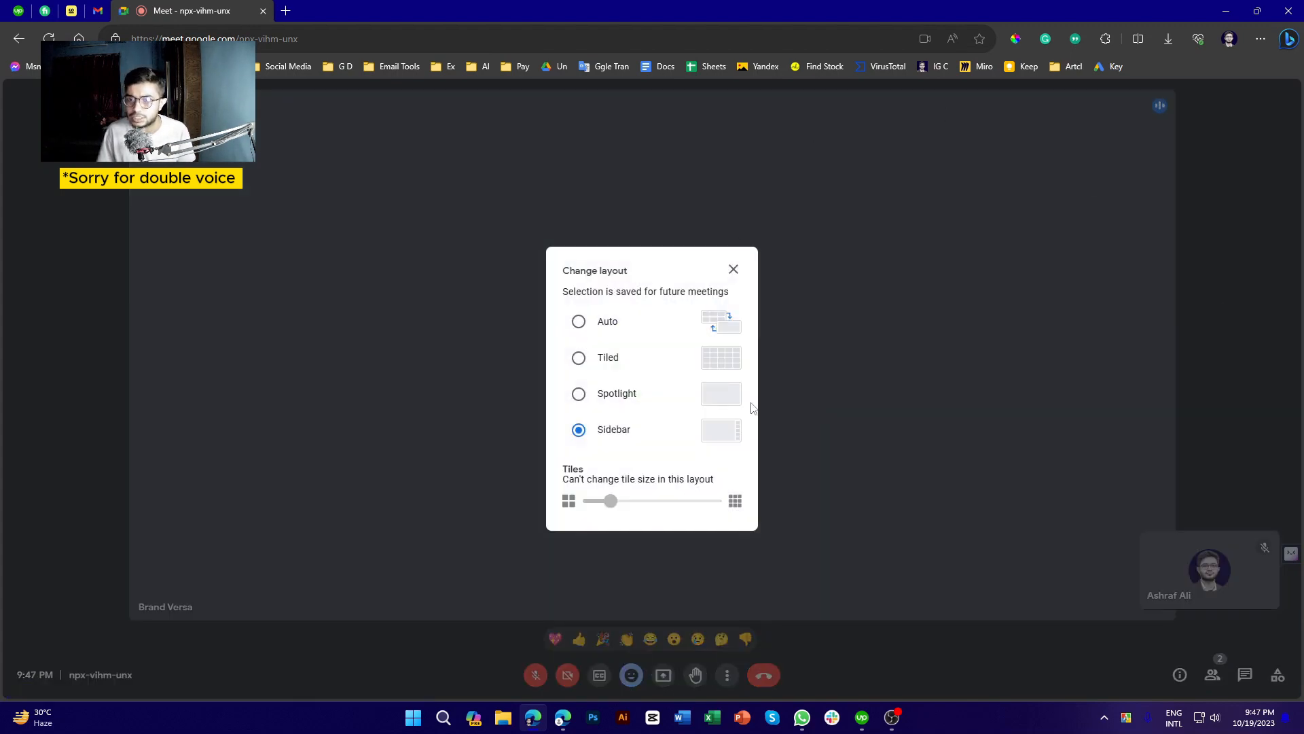
left_click(604, 323)
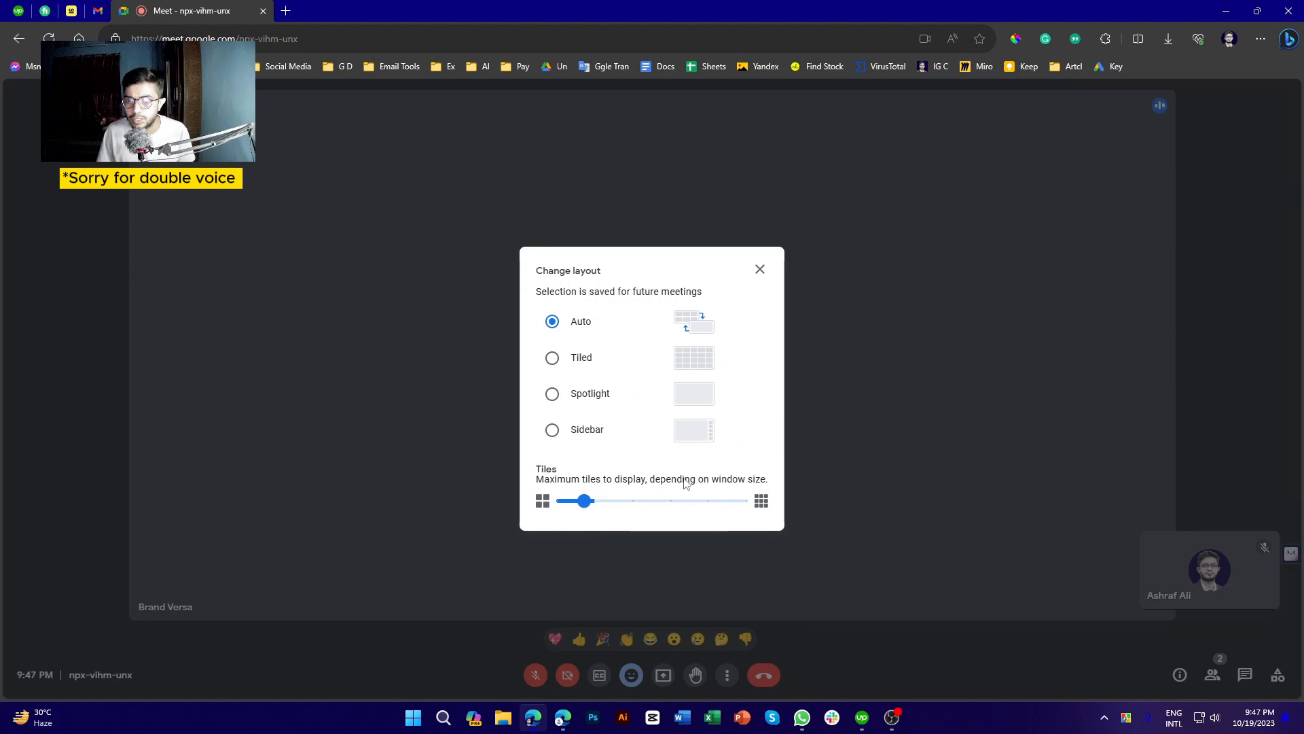
left_click(580, 362)
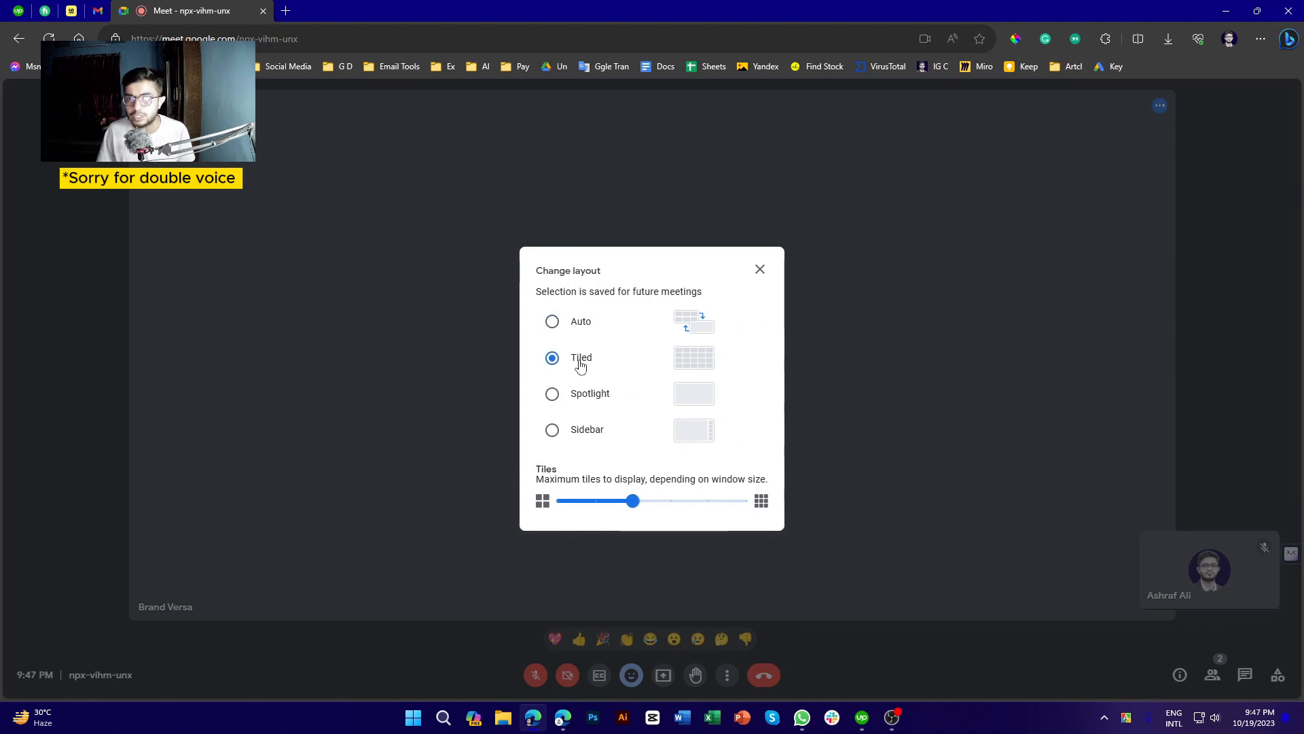
left_click(555, 398)
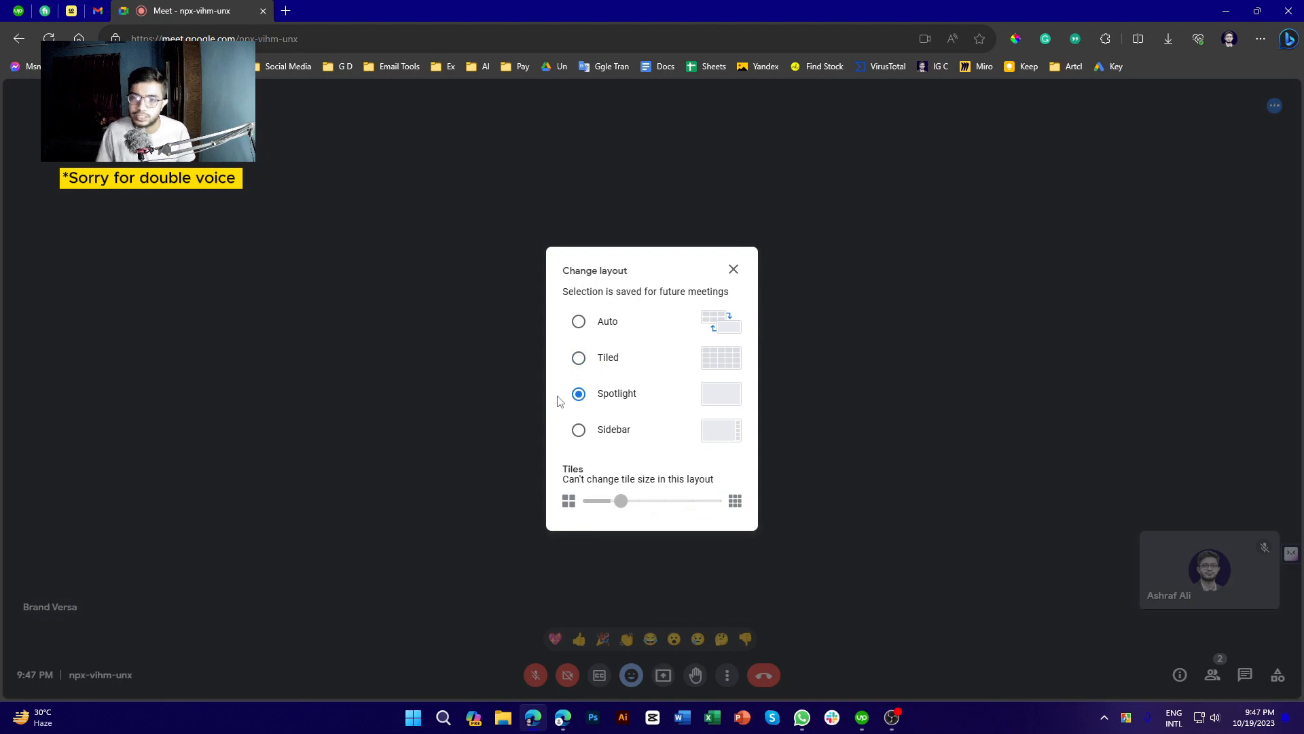
left_click(579, 430)
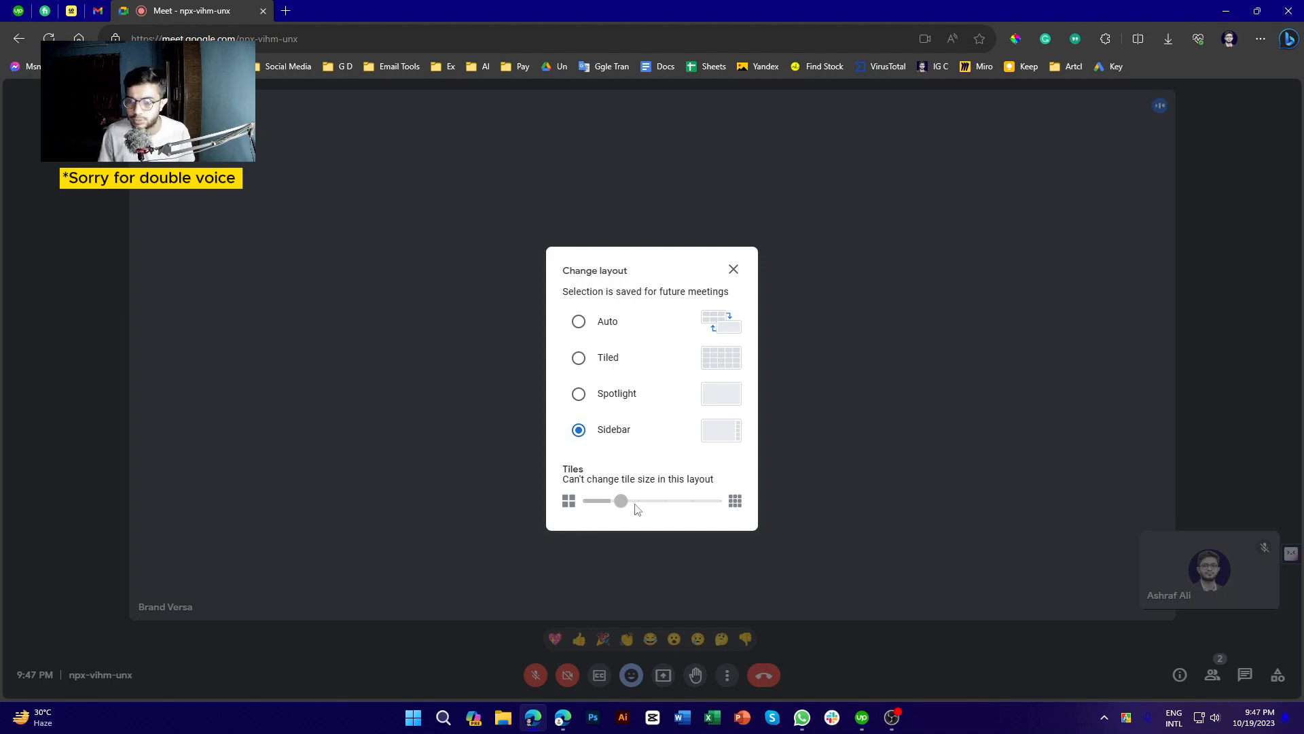
left_click(734, 270)
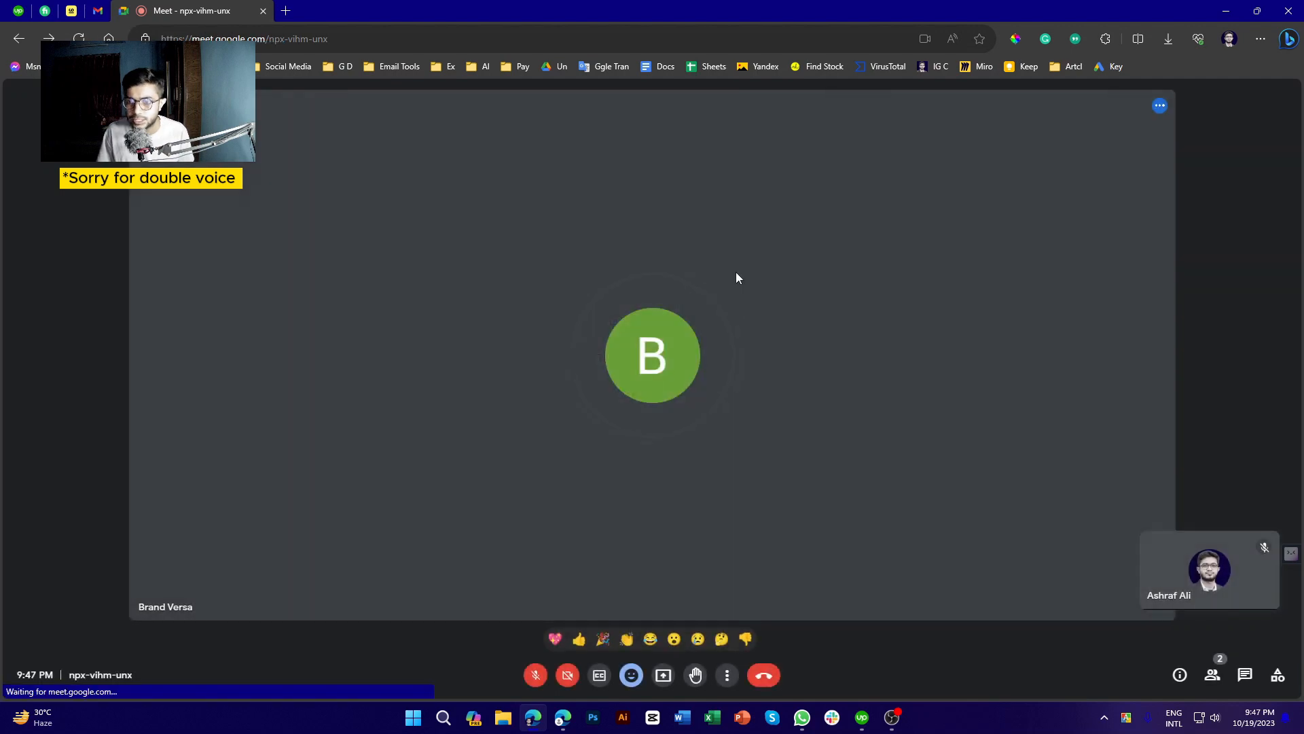
Switch the call to full screen, then exit back to the normal Edge window
left_click(728, 676)
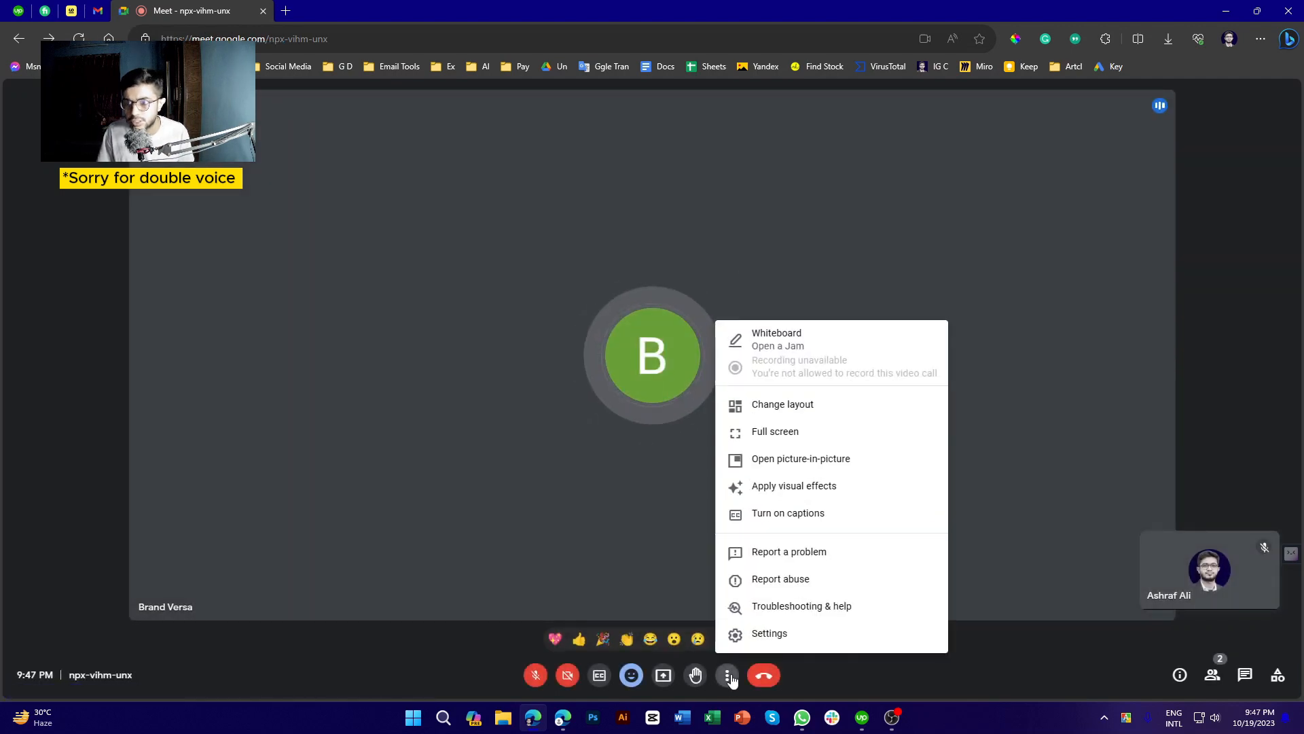
left_click(825, 435)
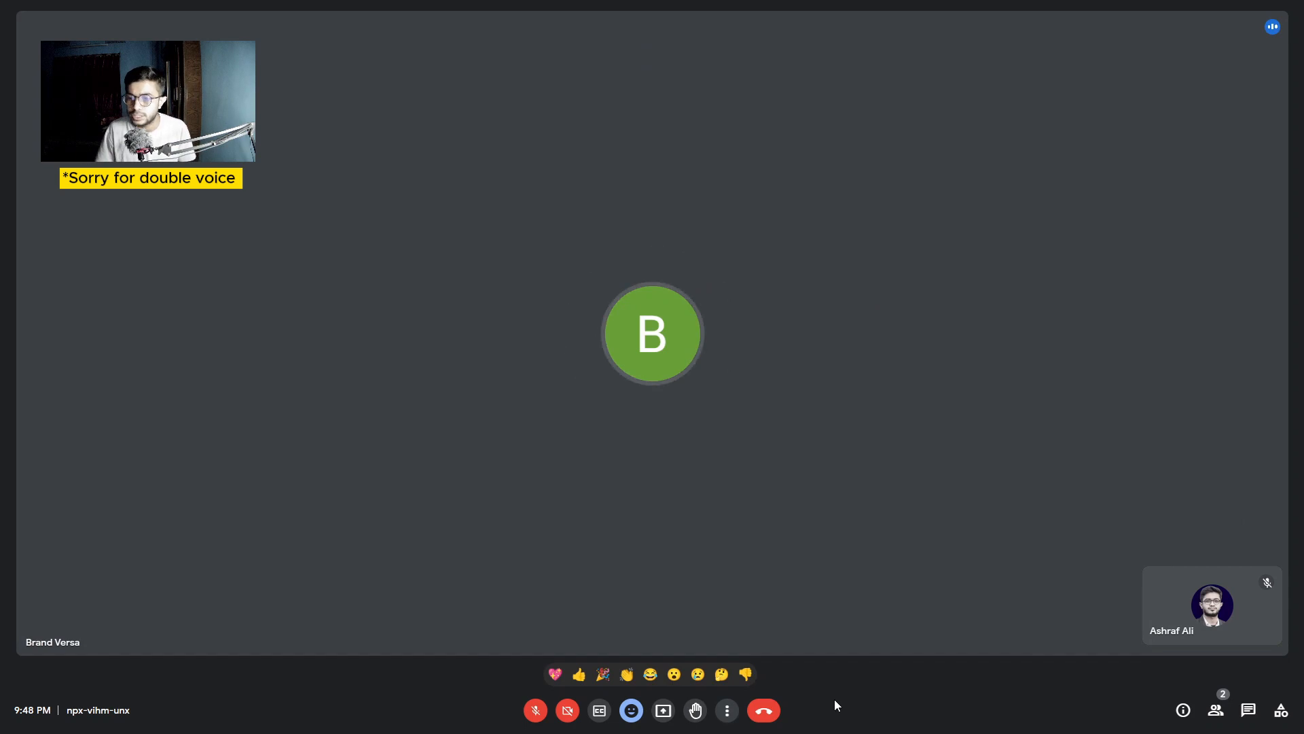
left_click(726, 710)
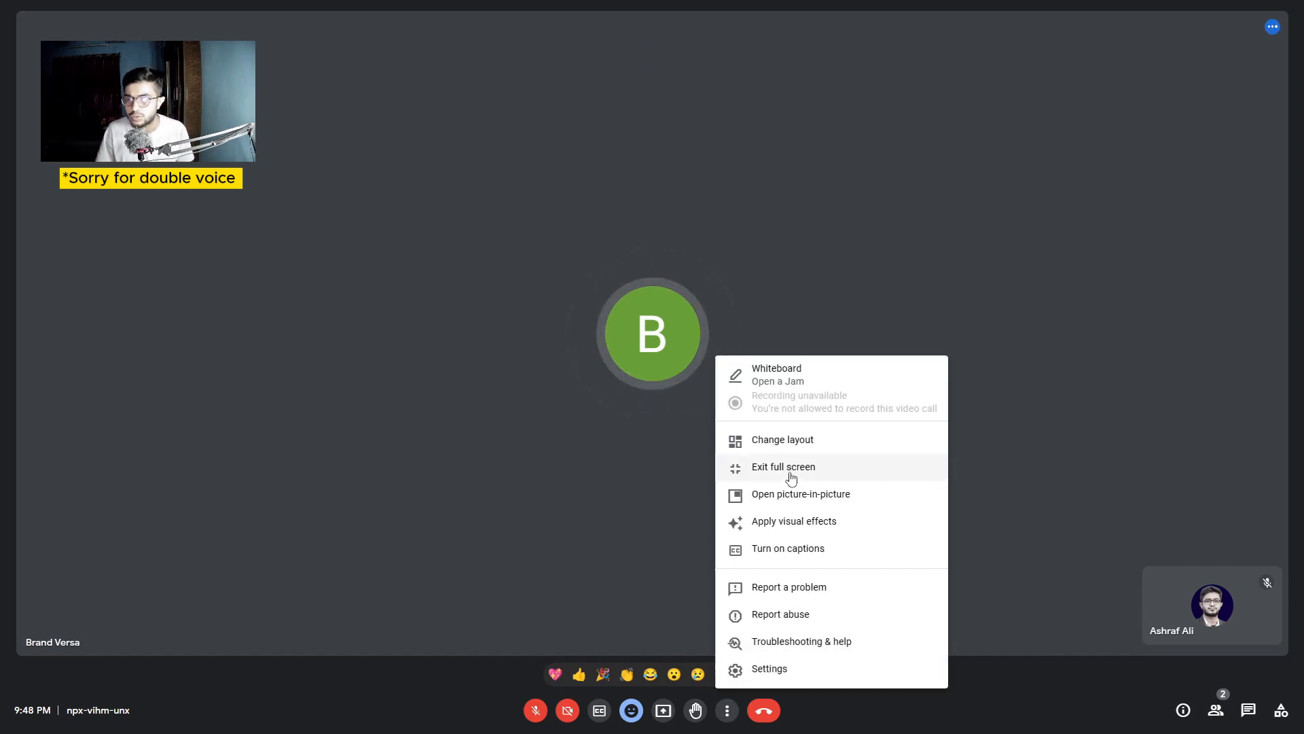
left_click(791, 476)
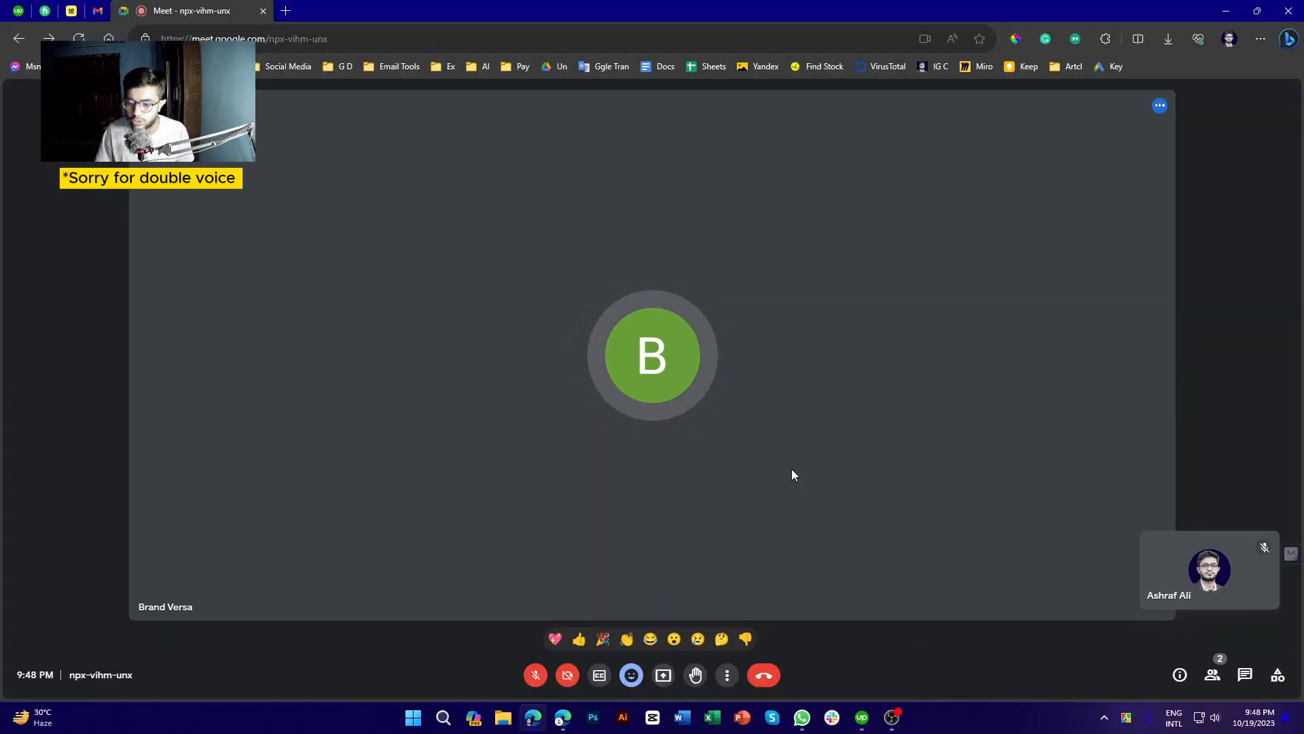
left_click(731, 676)
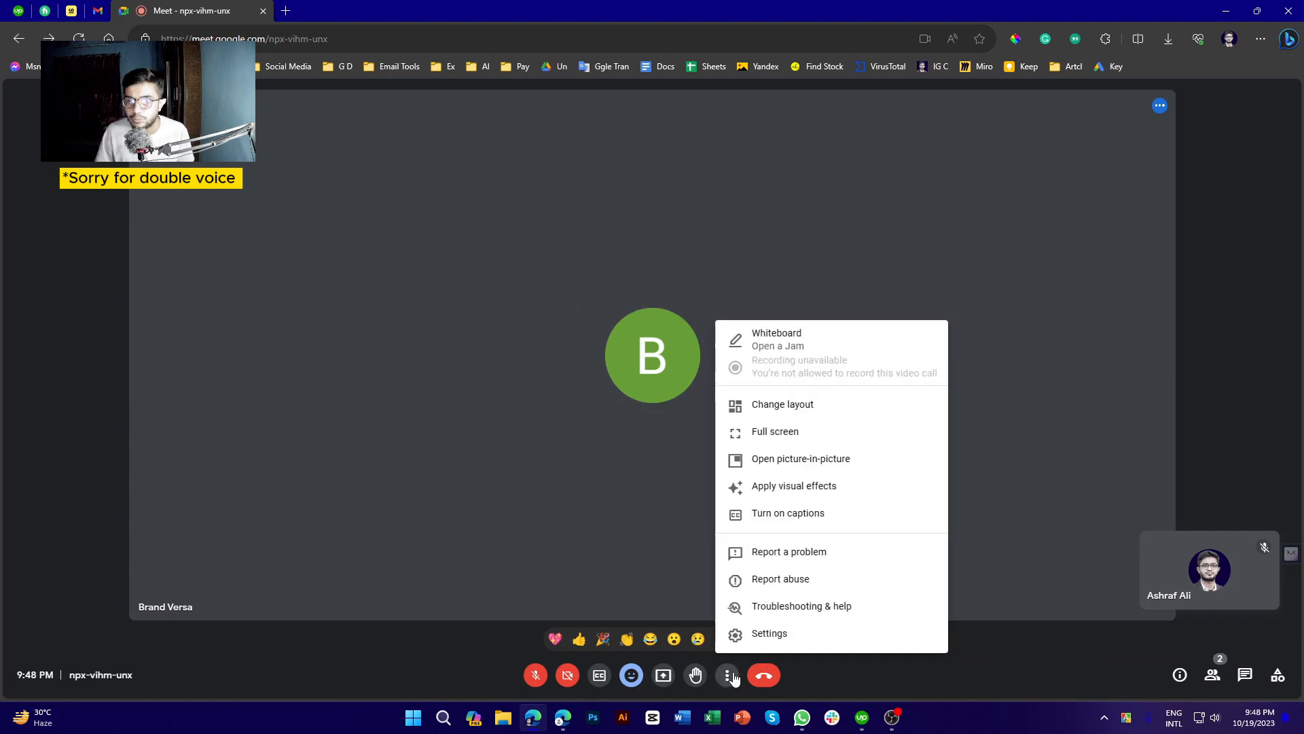
Pop the call into picture-in-picture, move it left, minimise Edge, then close it and restore Edge
left_click(851, 462)
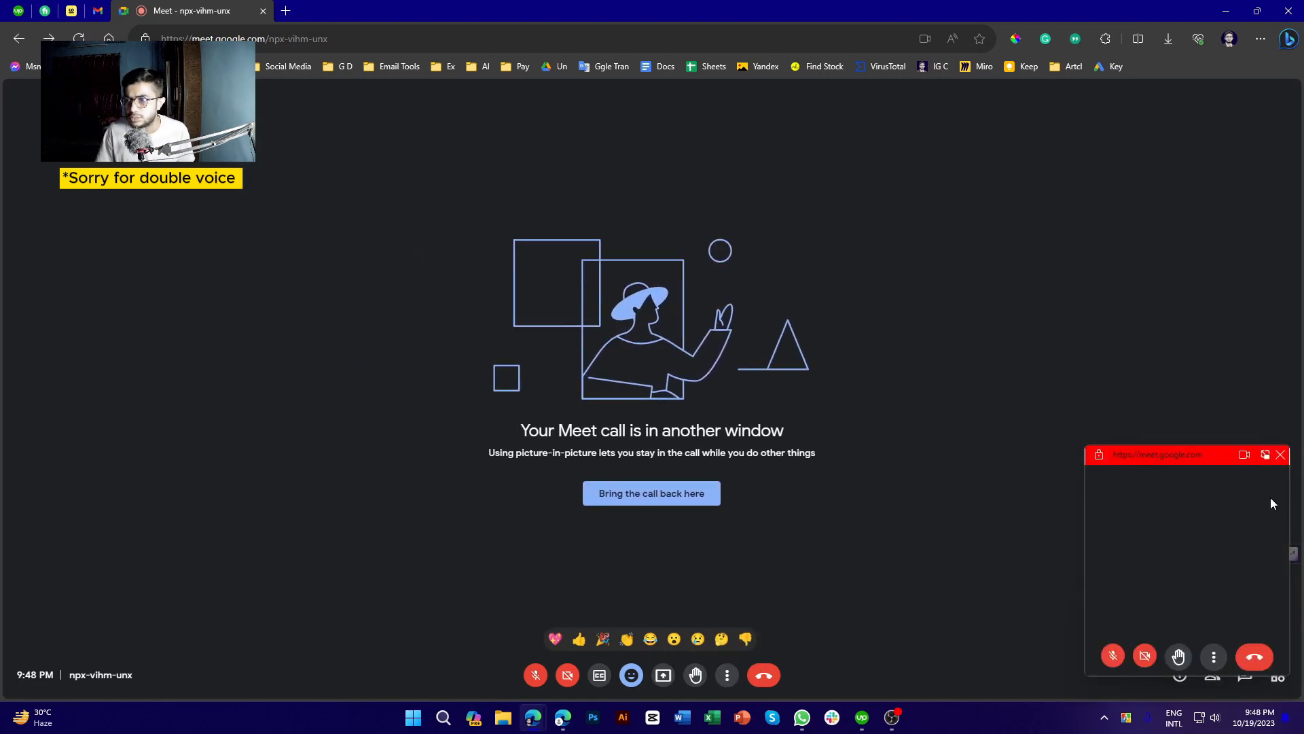
left_click_drag(1164, 455, 76, 130)
left_click(1226, 11)
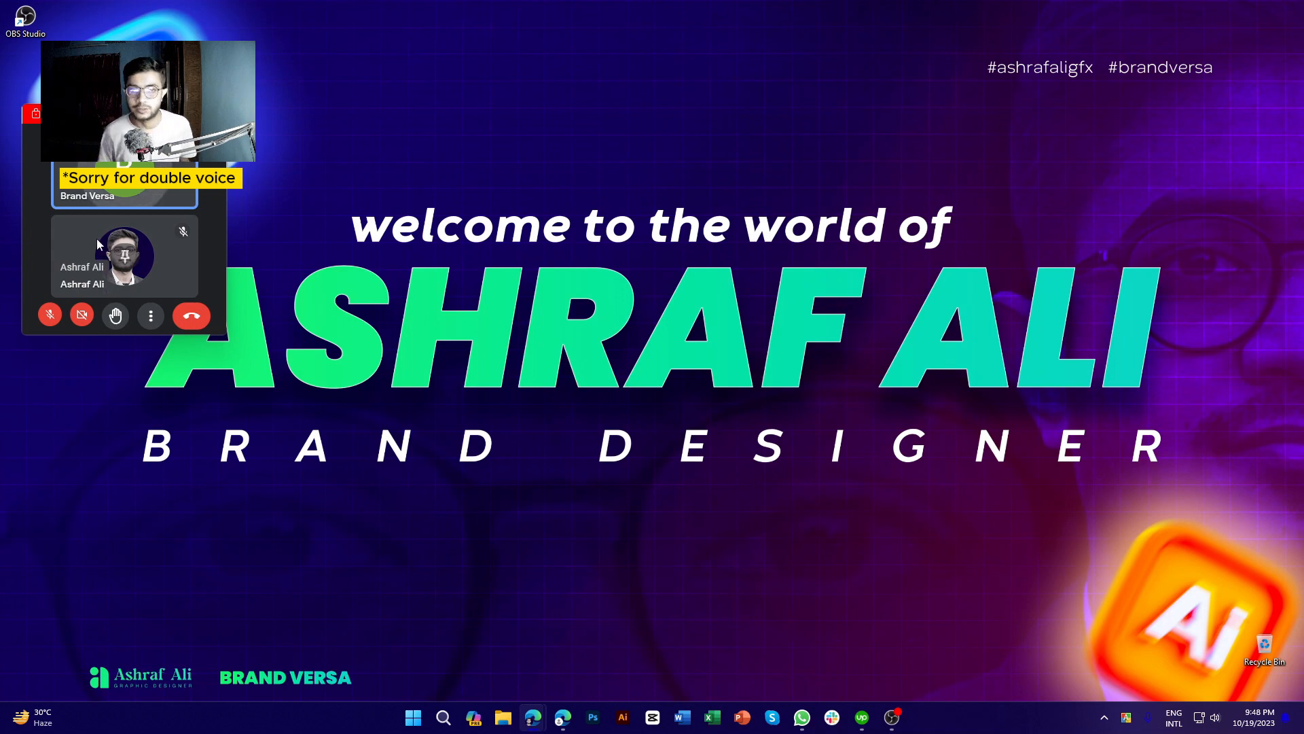
left_click(214, 113)
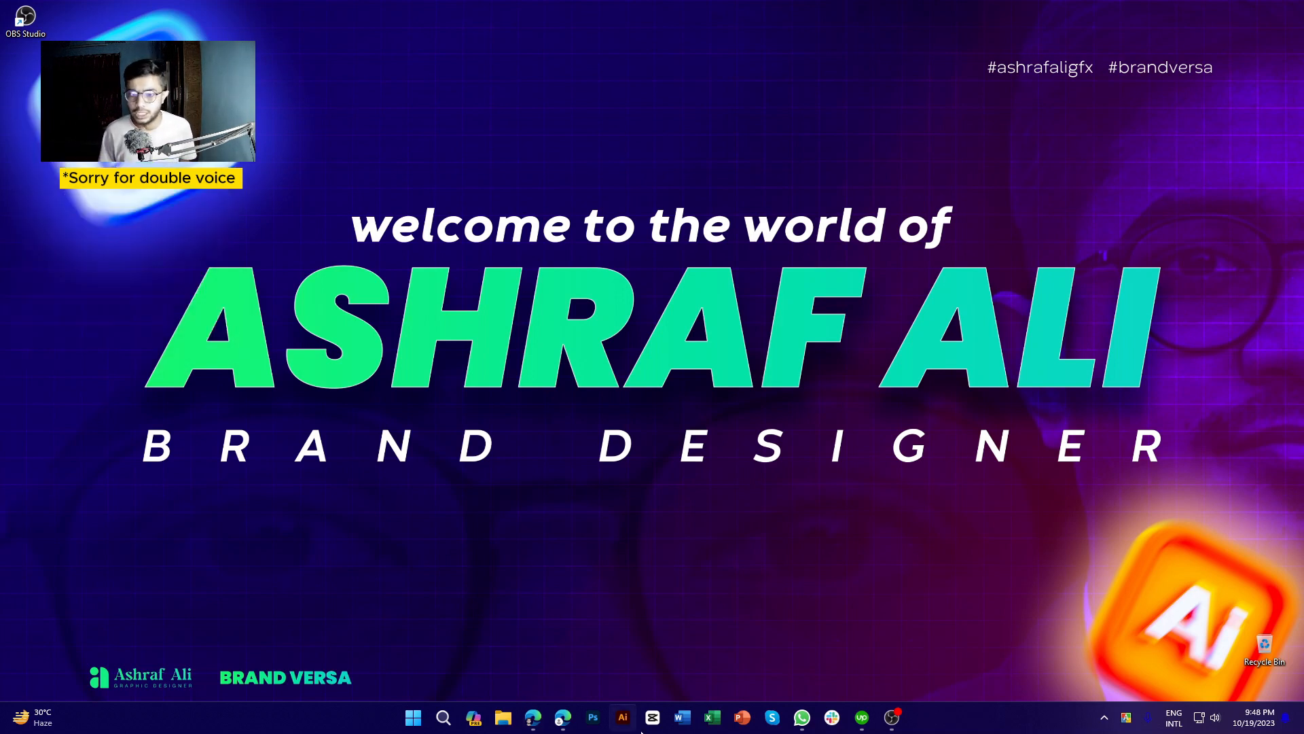
left_click(527, 724)
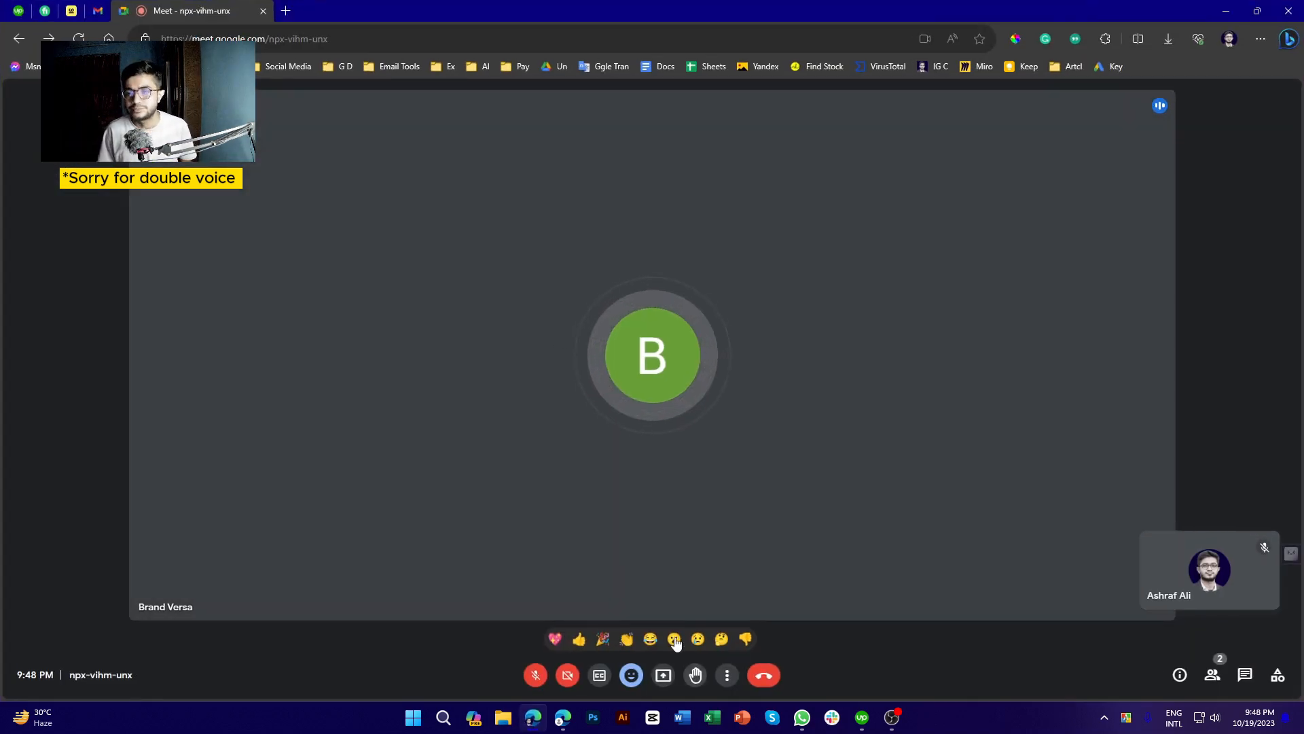
Open the three-dot More options menu showing visual effects, captions, help and settings
left_click(726, 676)
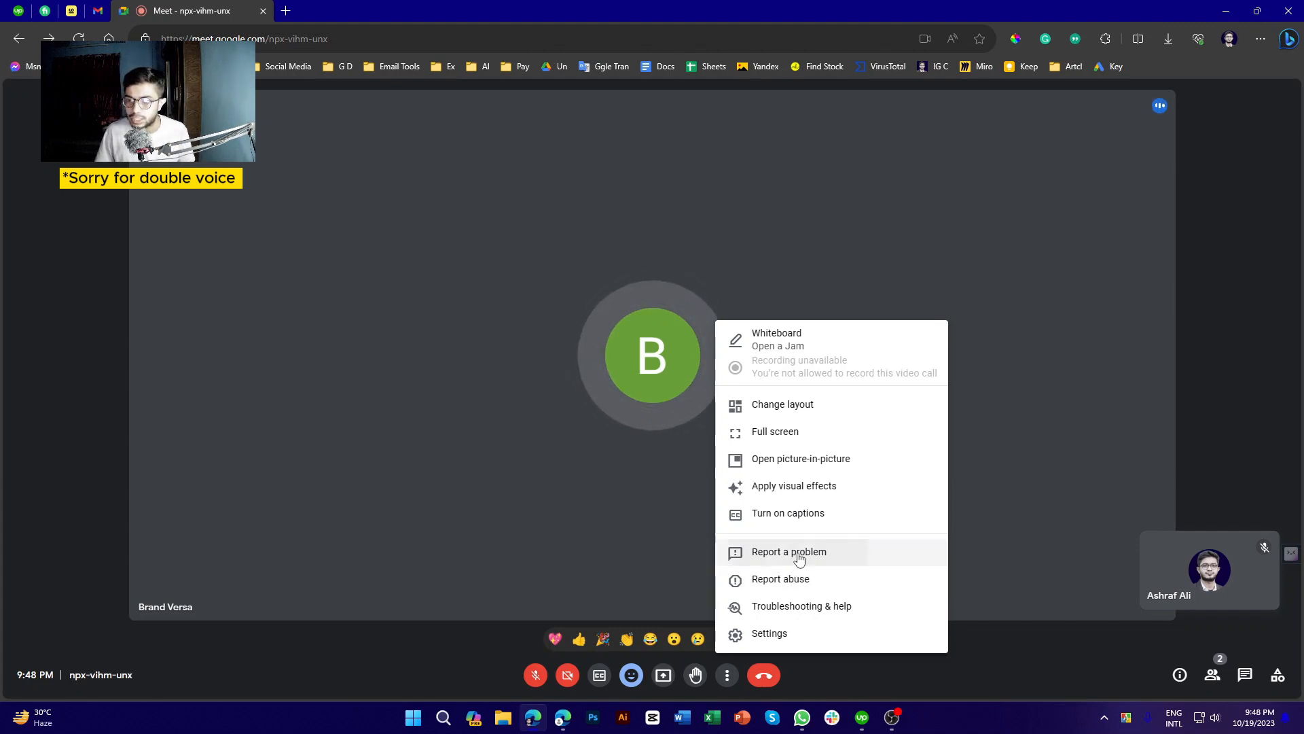
Deny the Report a problem data prompt, close the feedback panel, and dismiss the mic notification
left_click(798, 554)
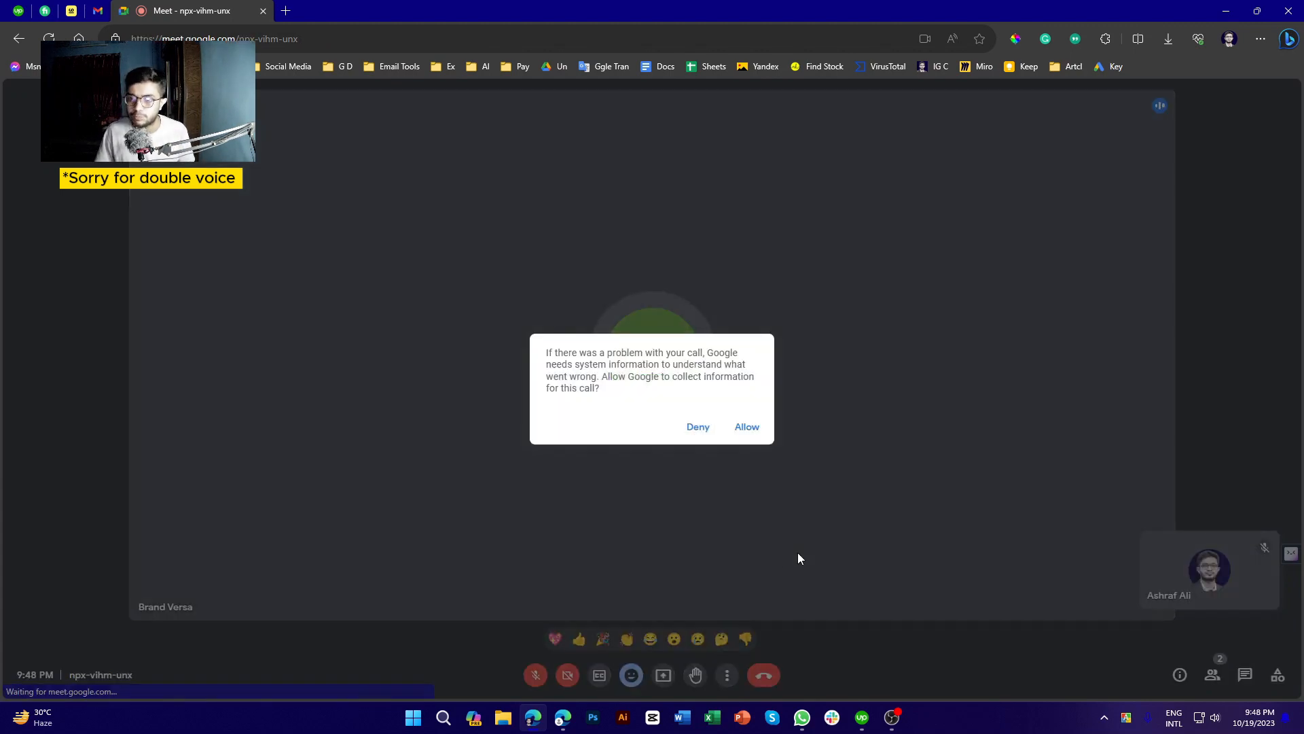
left_click(698, 427)
left_click(726, 675)
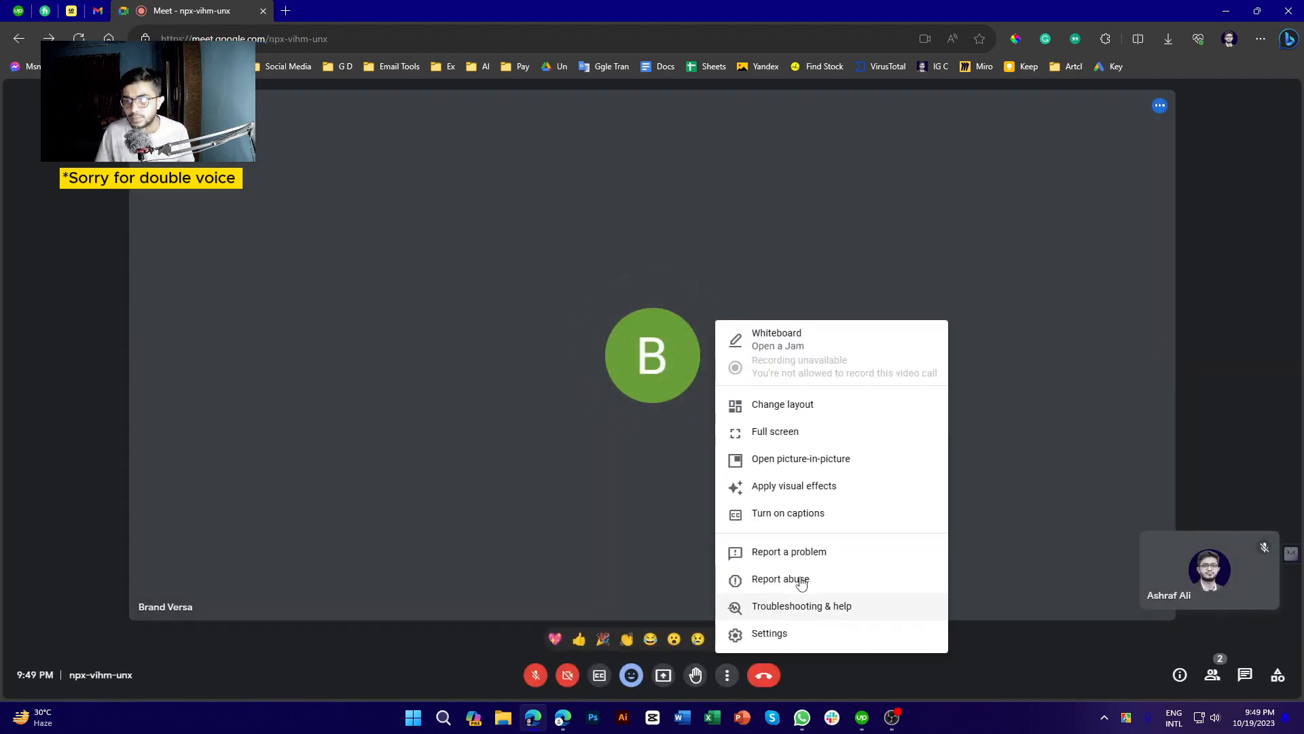
left_click(841, 551)
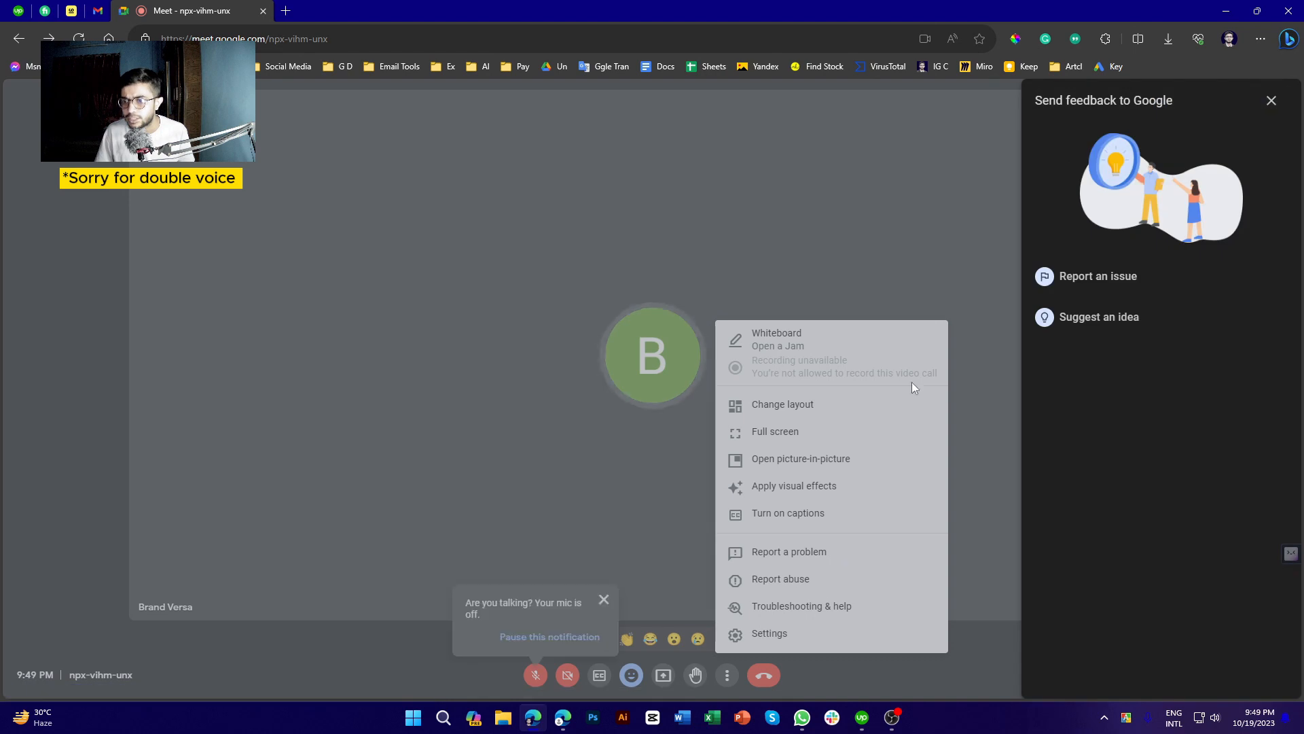
left_click(1270, 102)
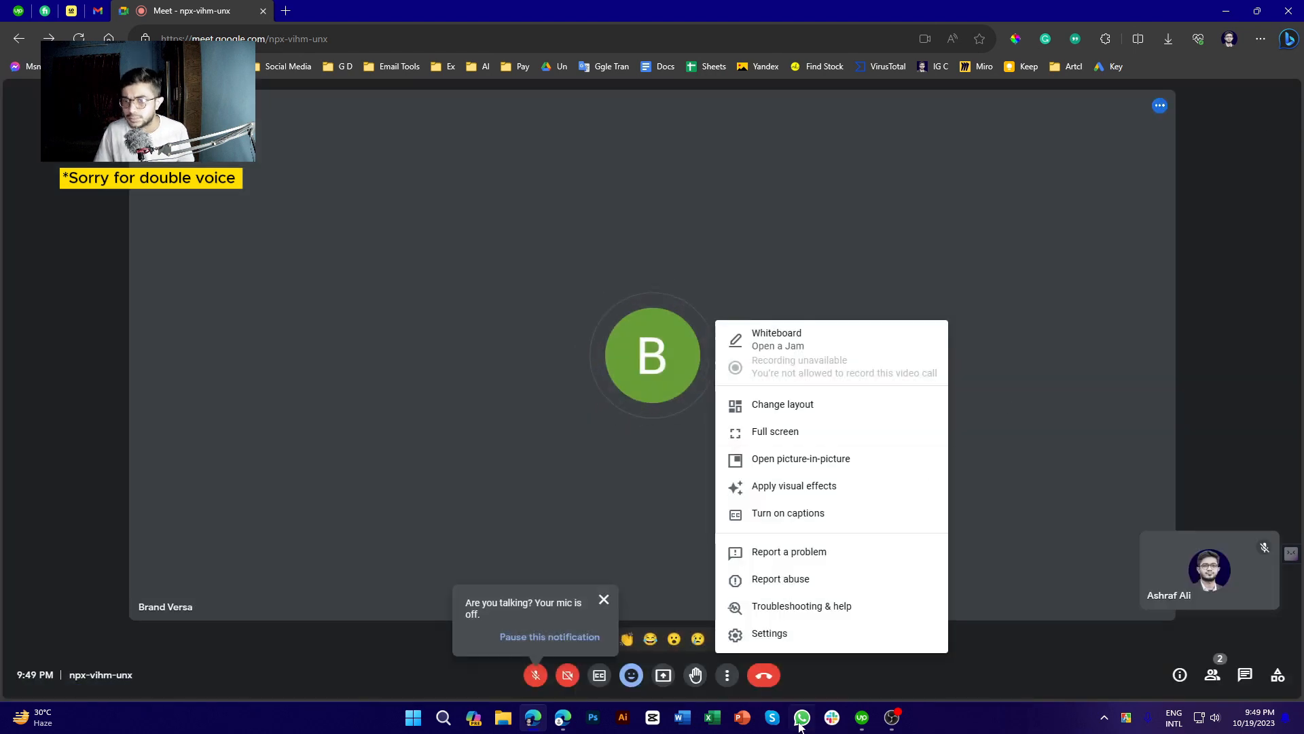
left_click(1057, 429)
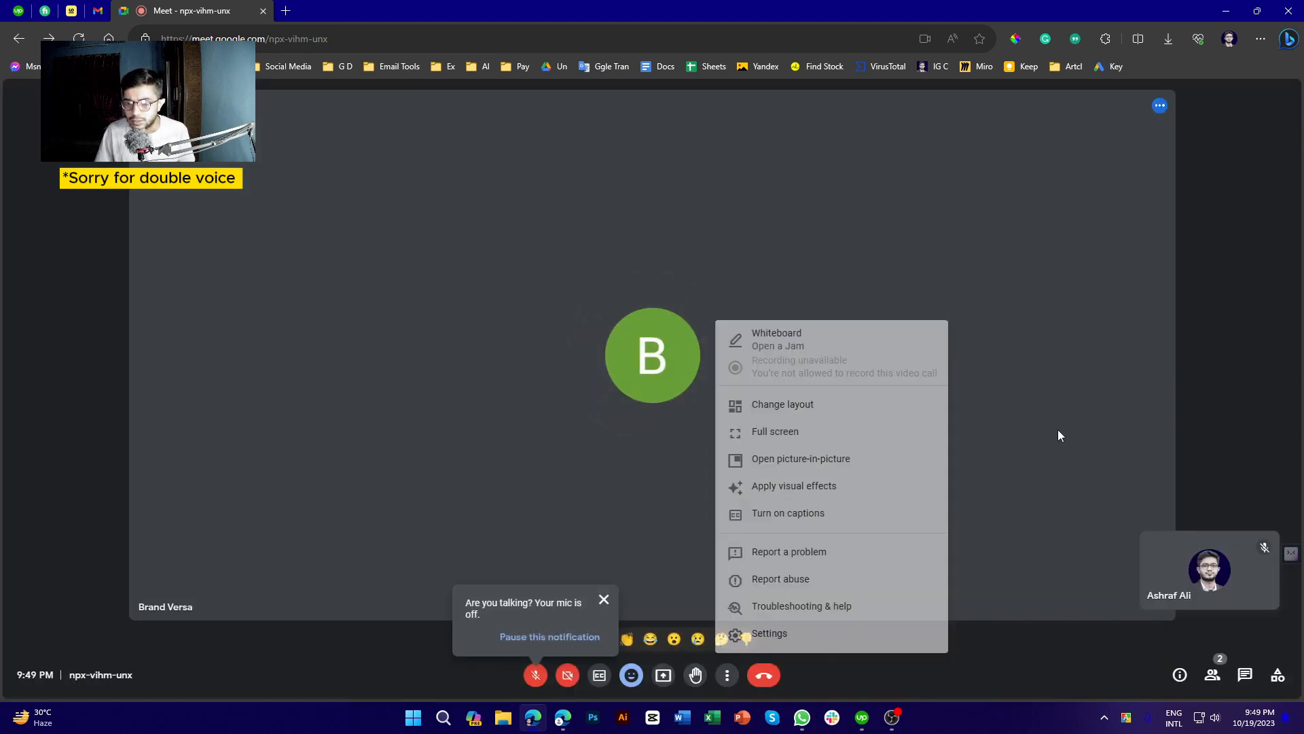
left_click(605, 597)
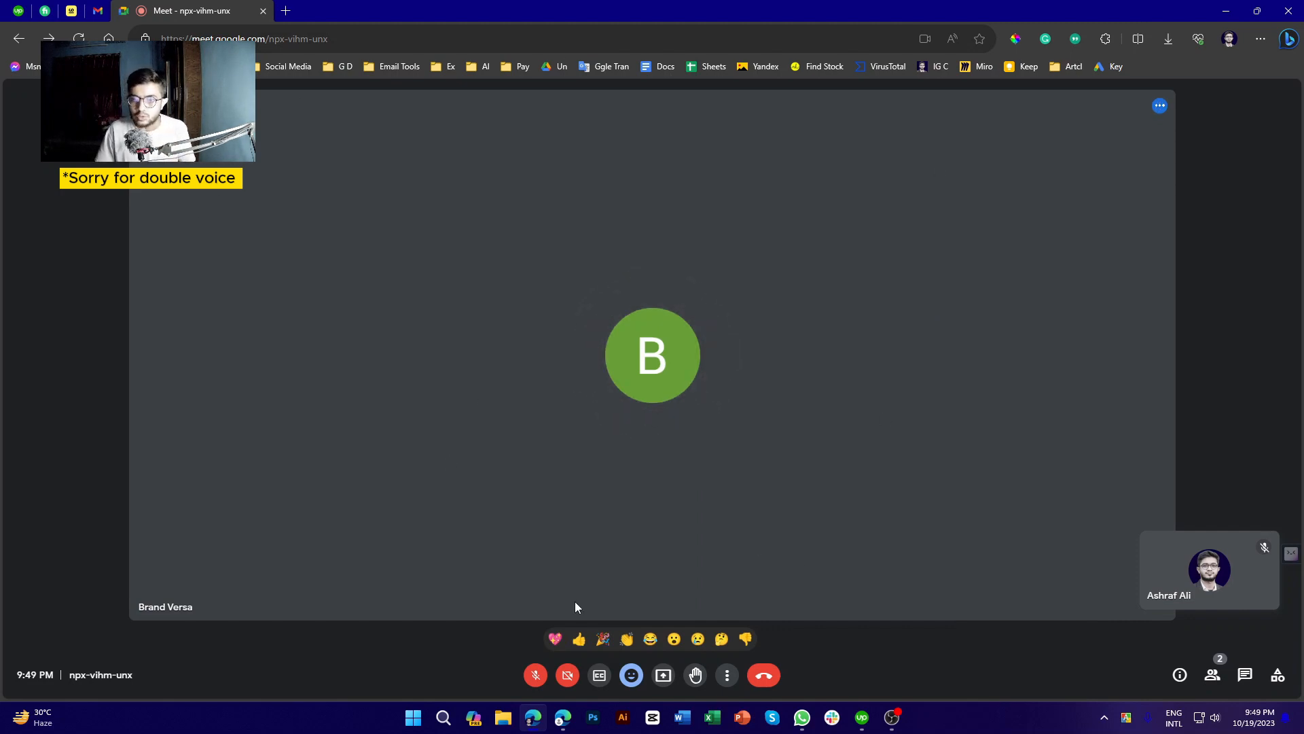
Switch to the other participant's Meet window
left_click(563, 719)
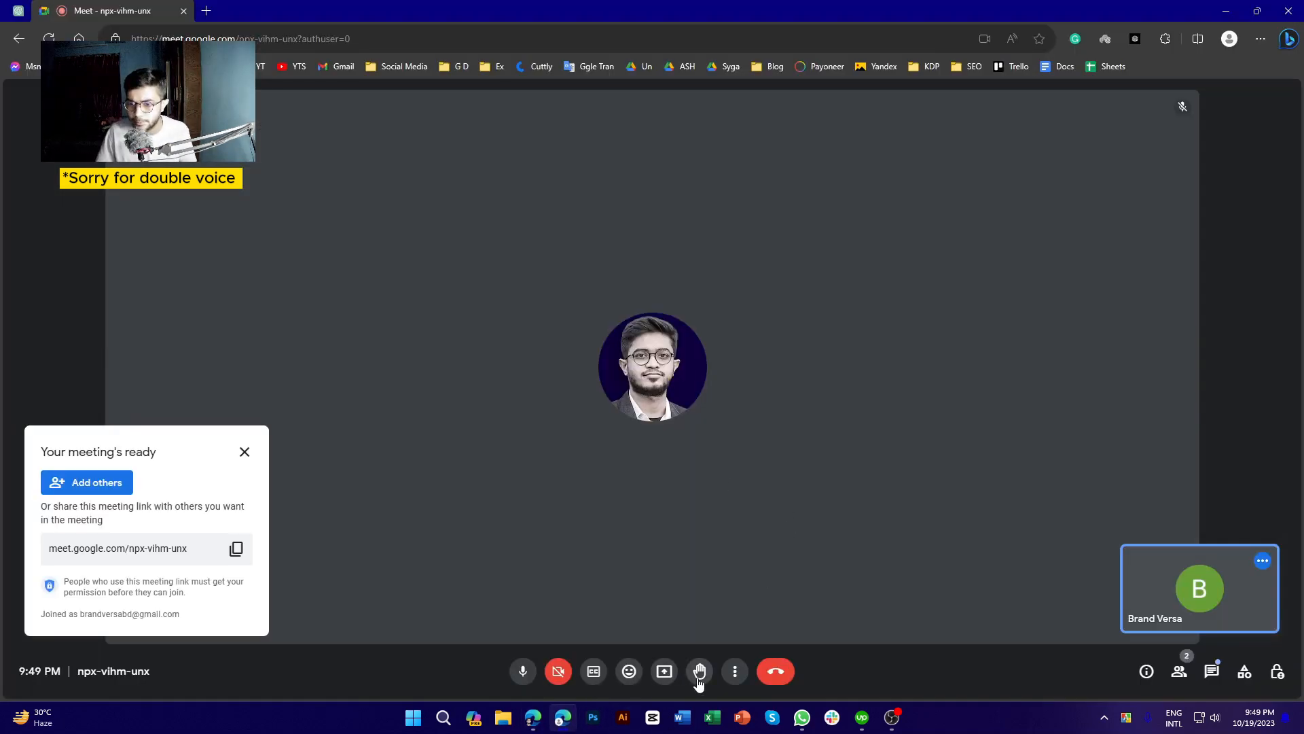
left_click(736, 675)
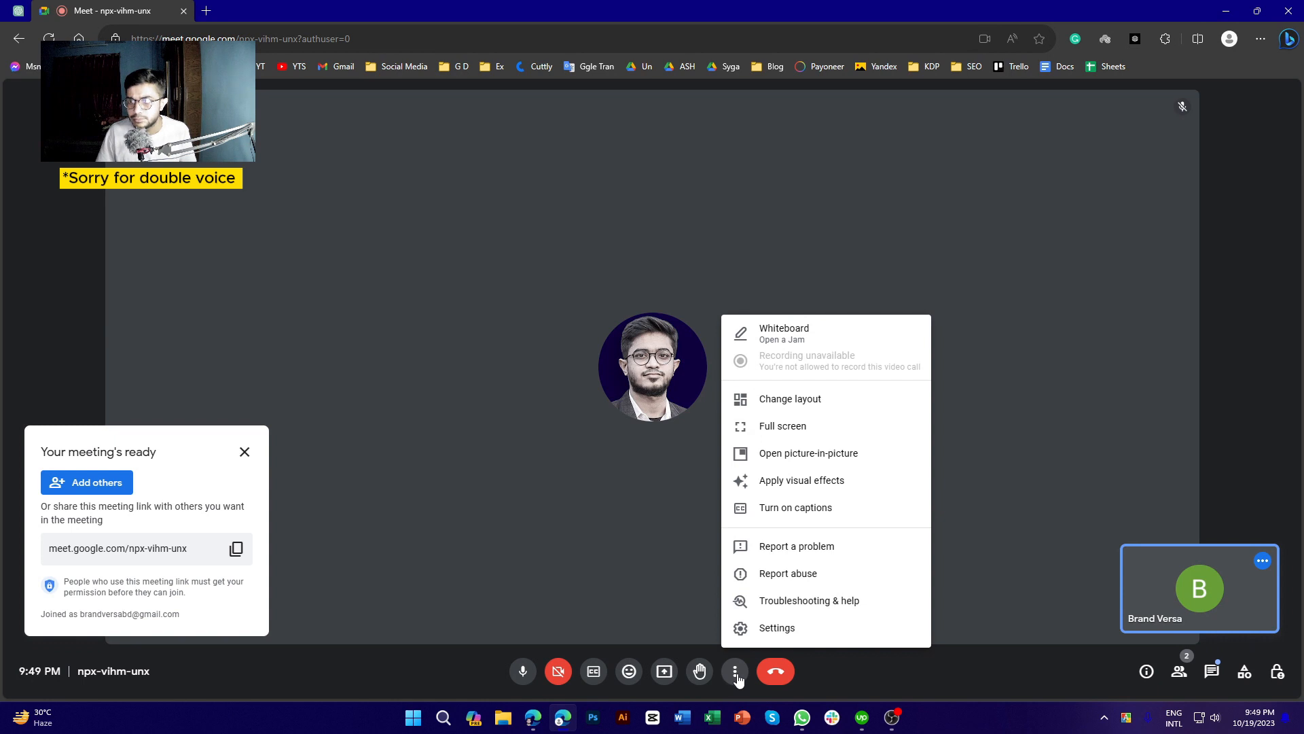
left_click(737, 676)
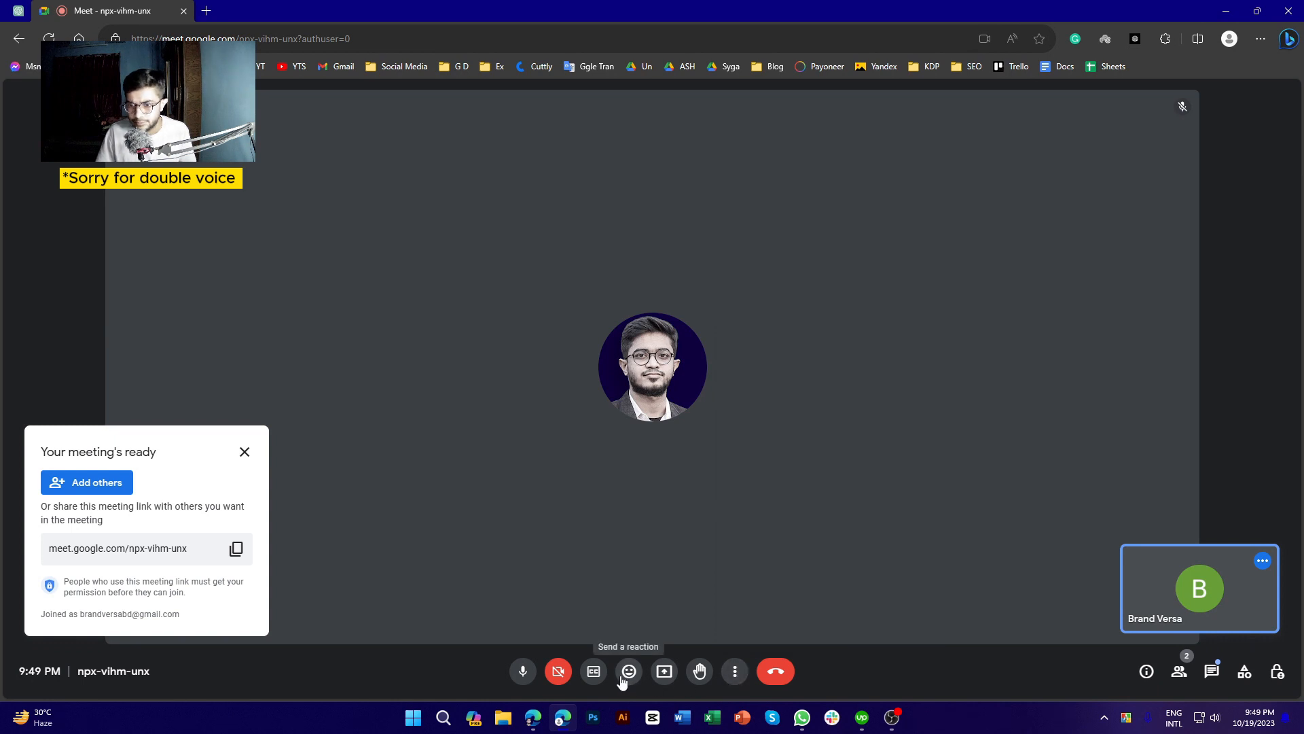
Present the GhostWriter ChatGPT browser tab to the call after browsing the Entire Screen and Window choices
left_click(662, 672)
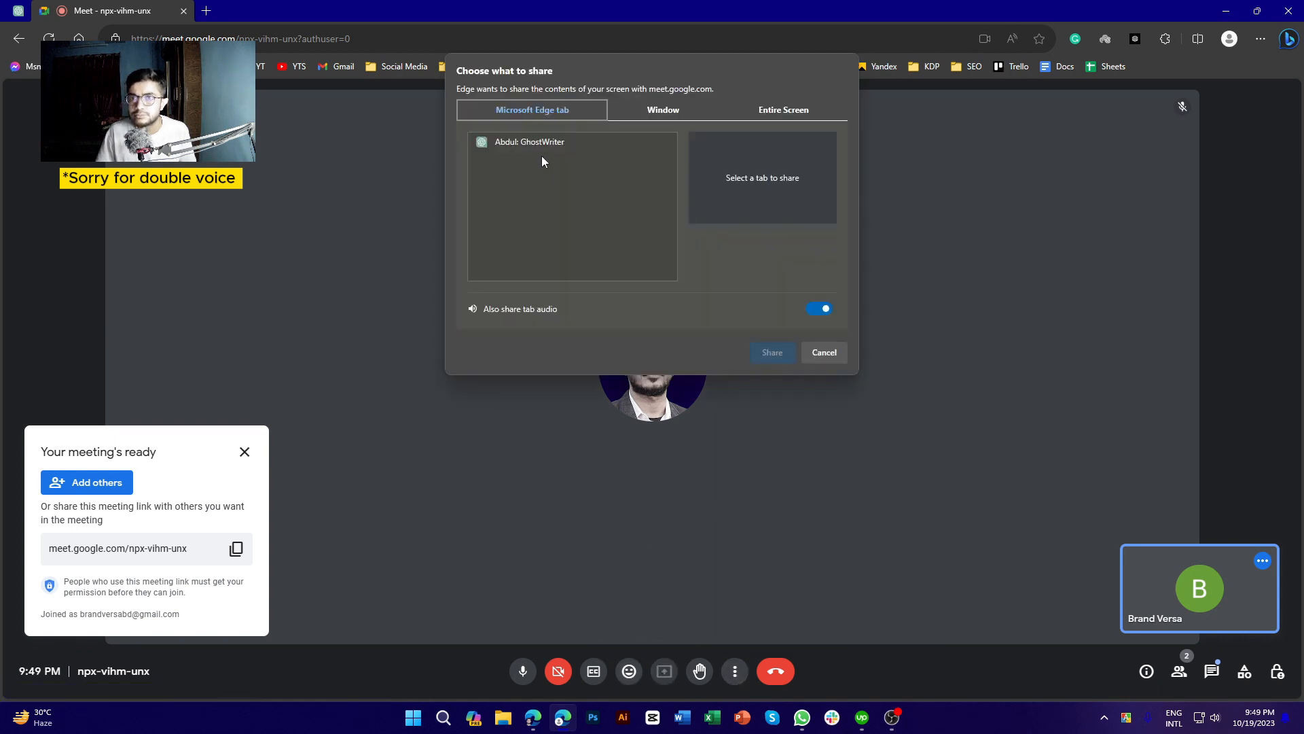
left_click(777, 115)
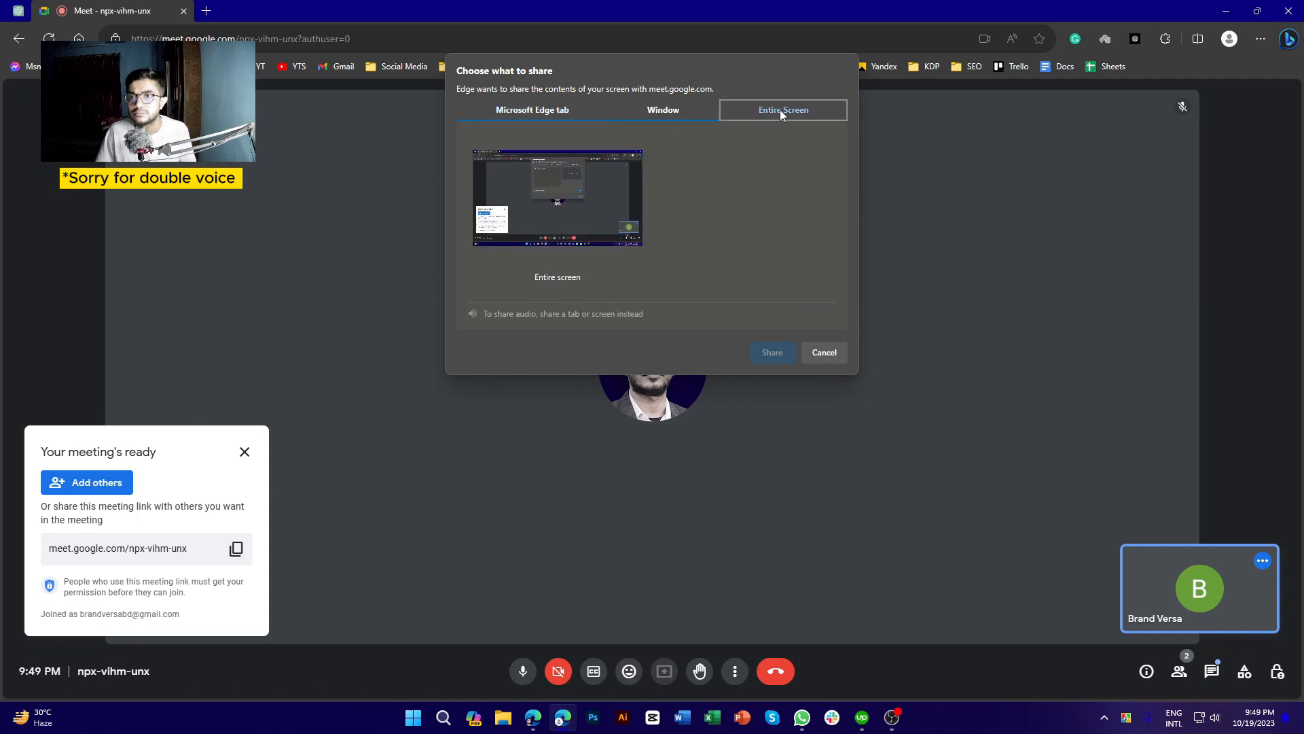
left_click(644, 115)
left_click(642, 174)
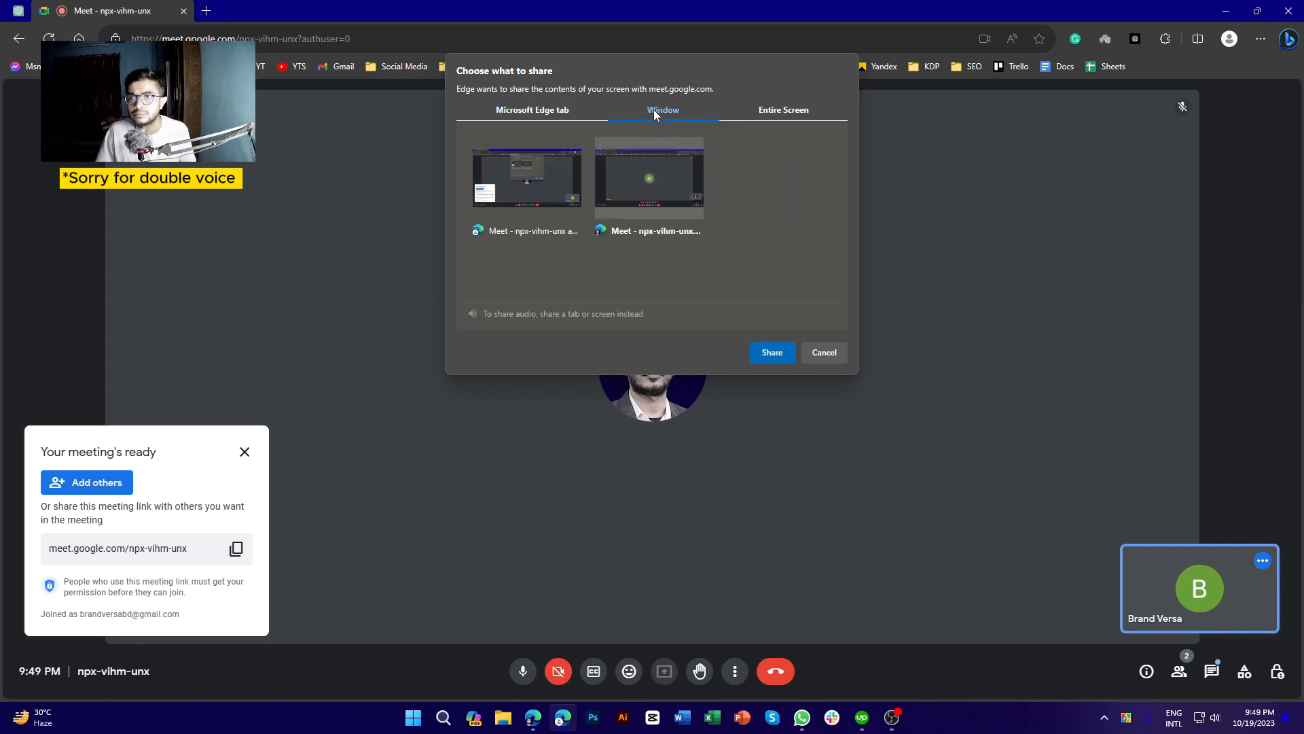
left_click(561, 112)
left_click(707, 115)
left_click(536, 111)
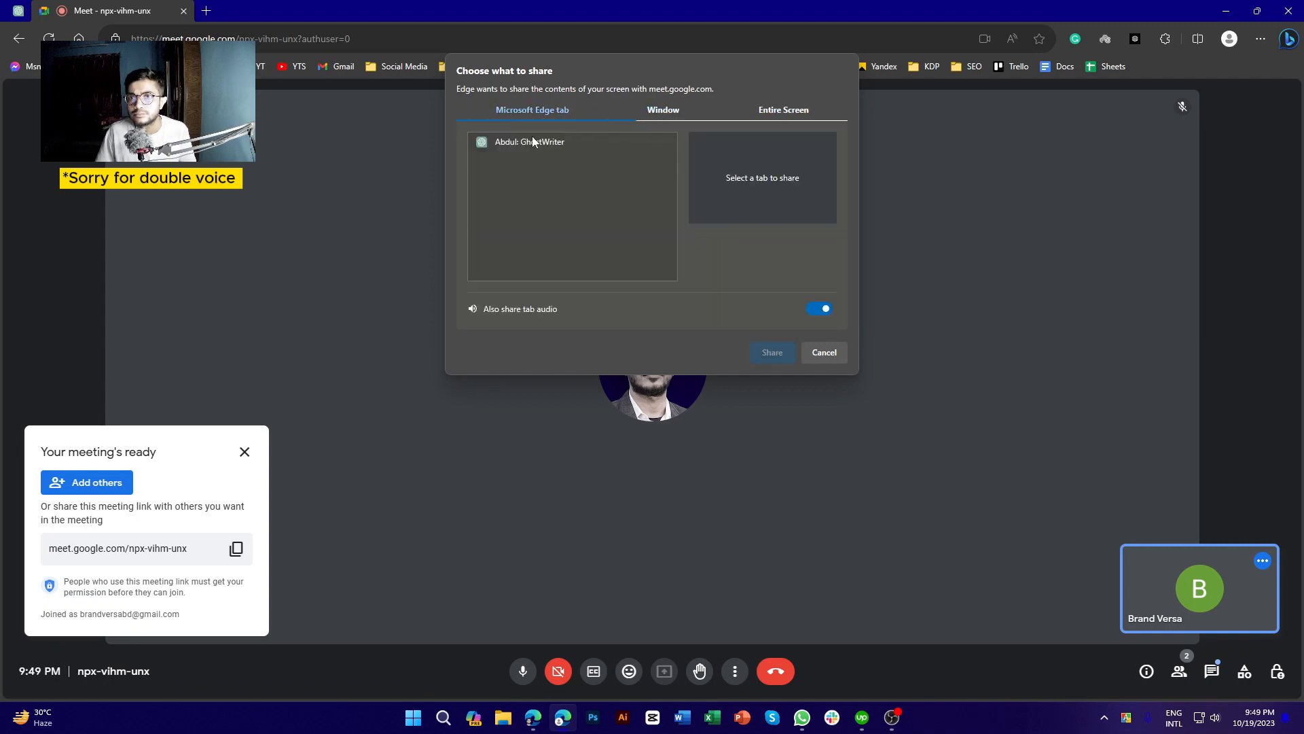
left_click(529, 142)
left_click(785, 354)
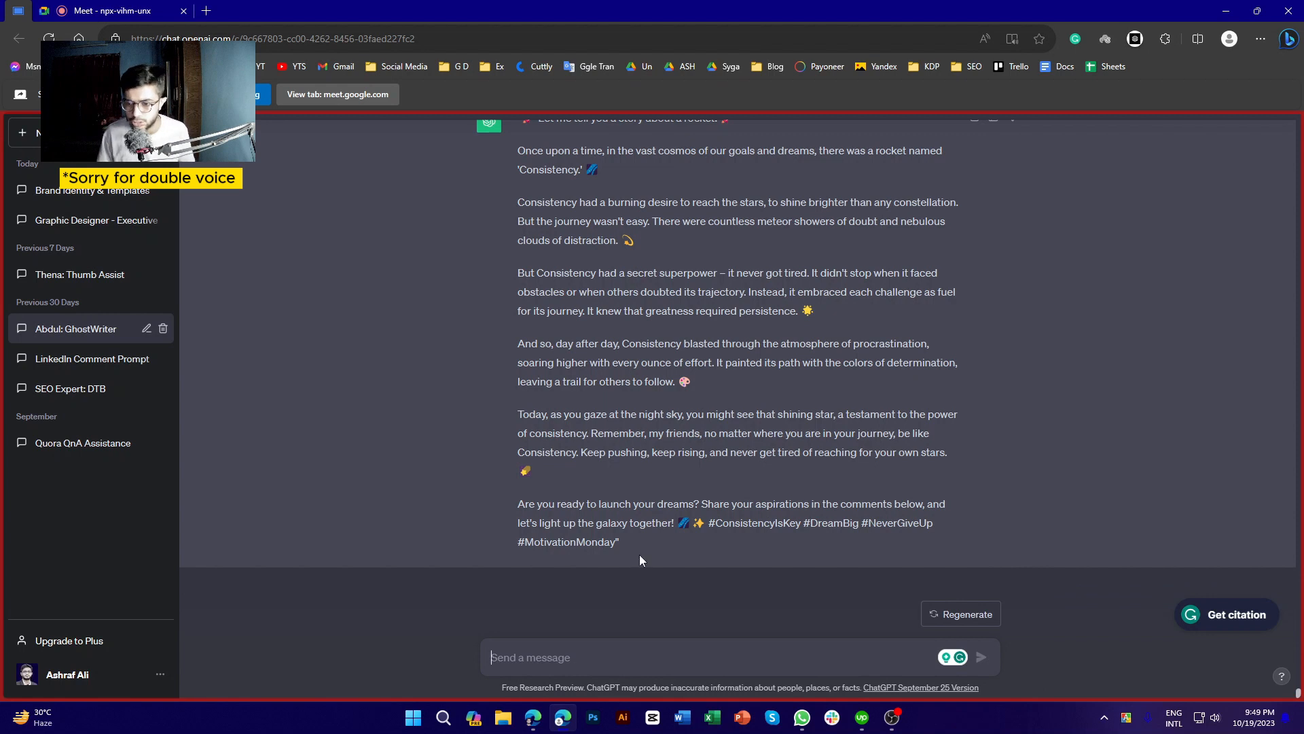
Return to the first Meet window to view the presented ChatGPT story, then switch to OBS Studio
left_click(533, 718)
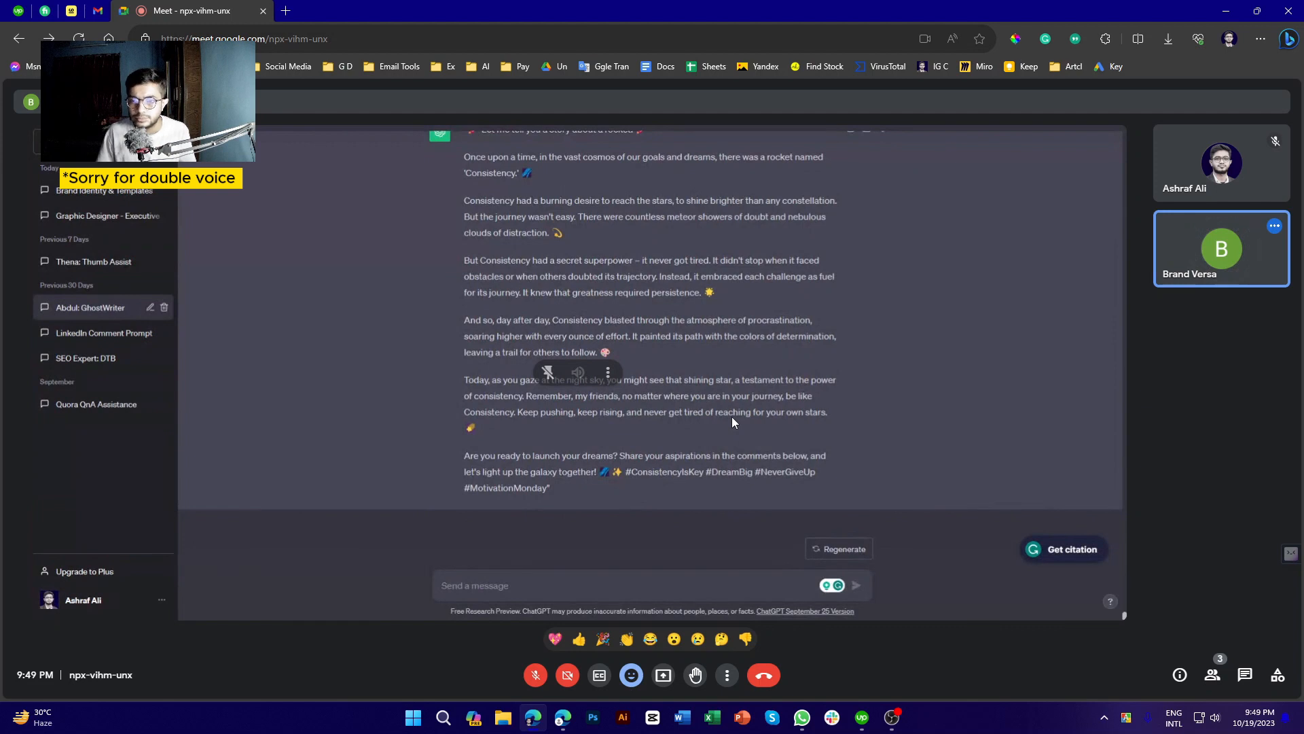
mouse_move(1228, 171)
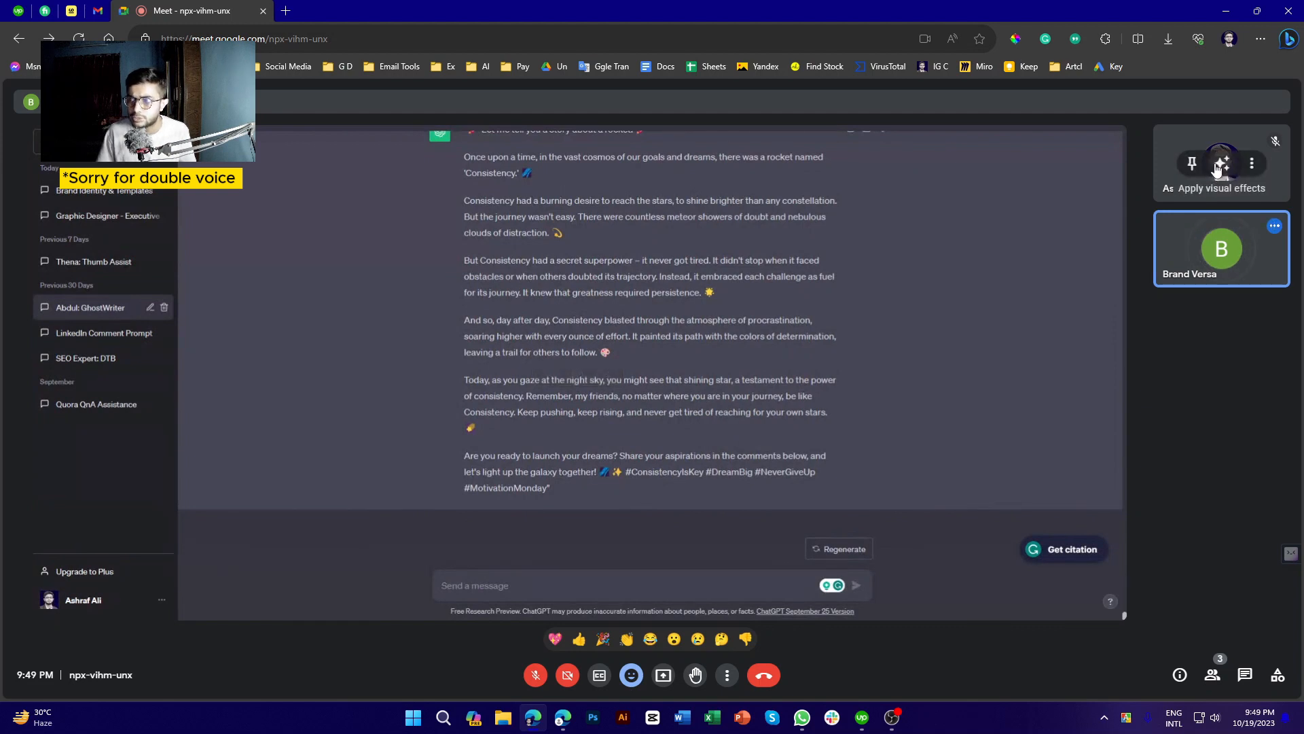
mouse_move(1200, 268)
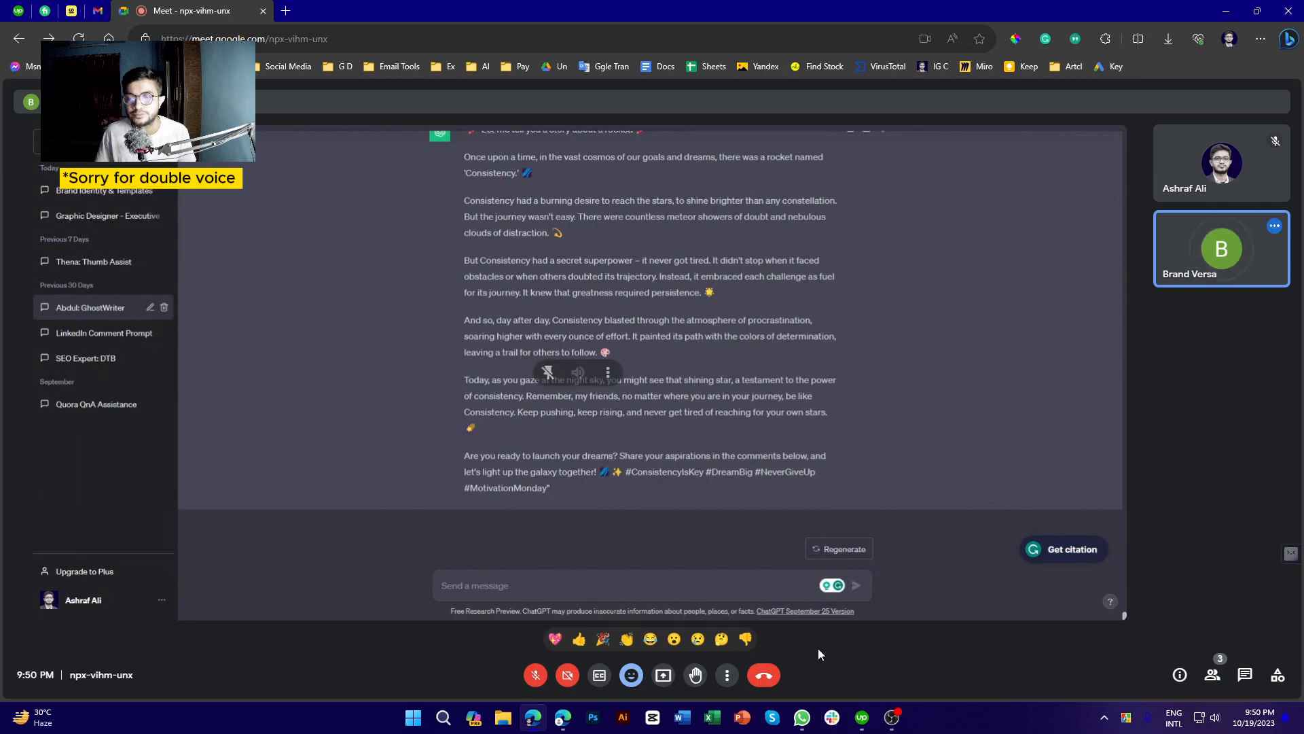
left_click(890, 722)
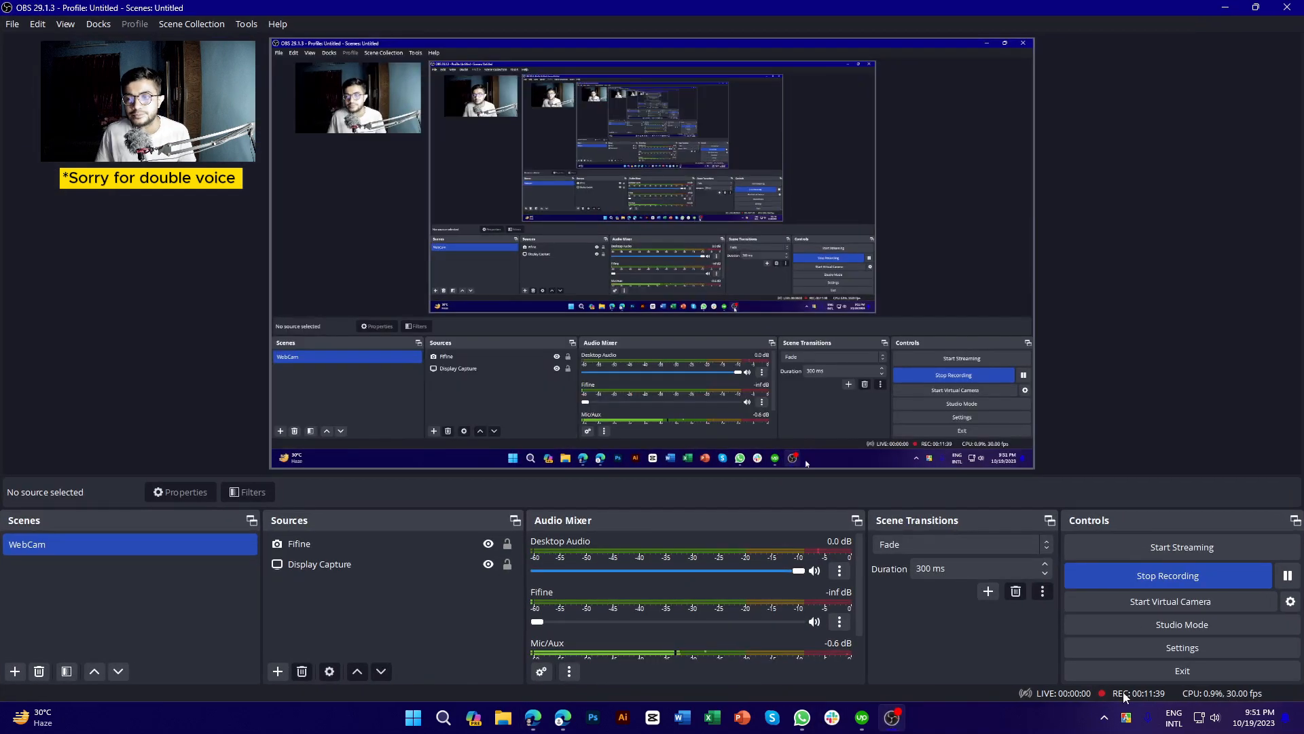